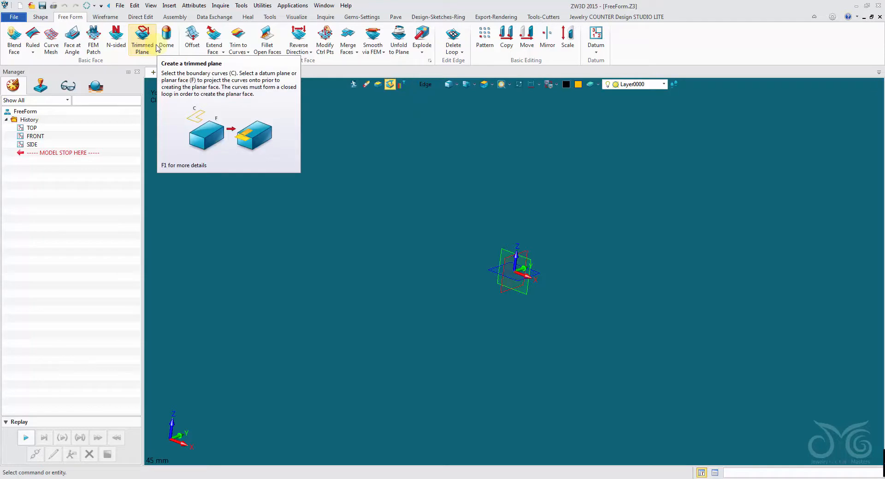
pyautogui.click(225, 111)
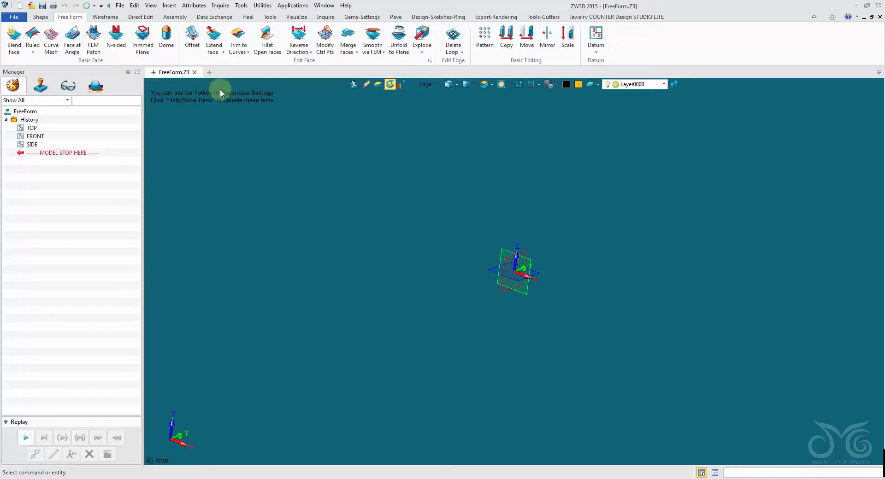
pyautogui.click(347, 203)
pyautogui.click(232, 127)
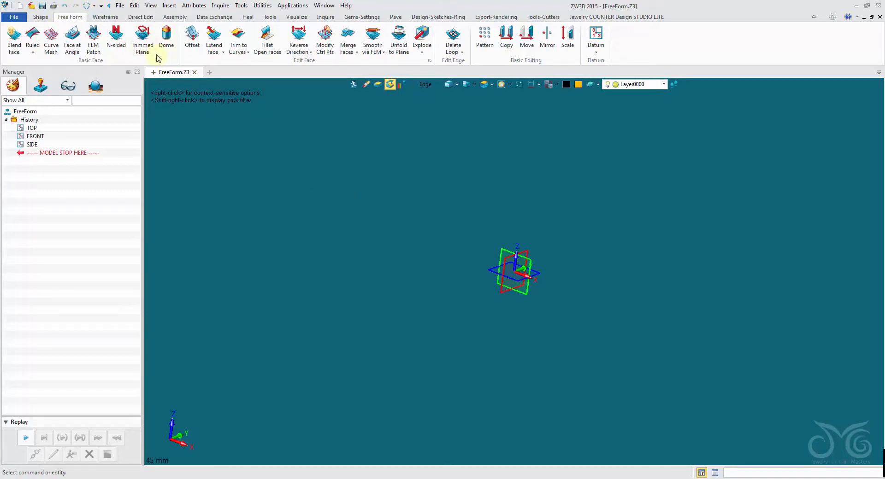
# Draw a wireframe rectangle by its centre on the TOP plane, centred at about -9.8, 10.8, 0
pyautogui.click(106, 17)
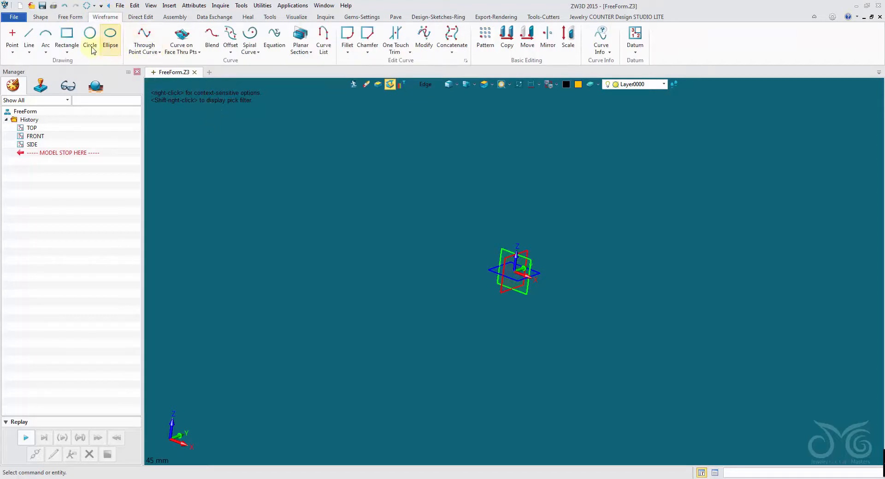
pyautogui.click(66, 37)
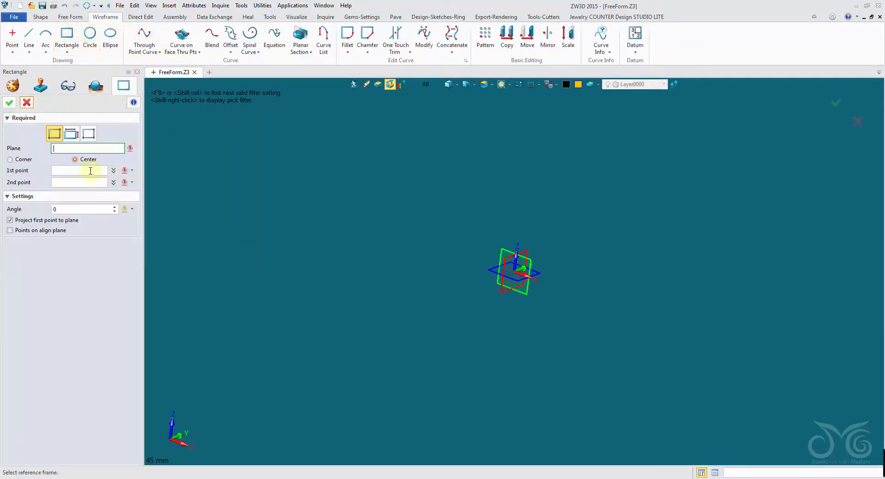
pyautogui.click(491, 269)
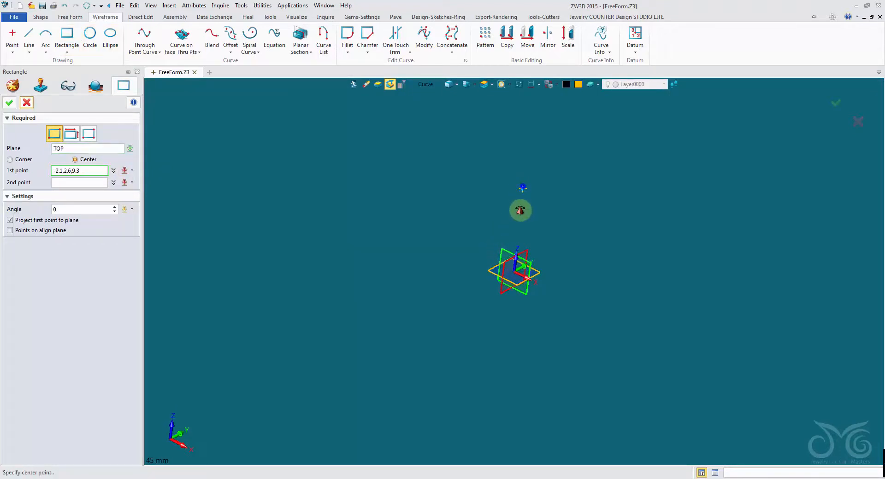
pyautogui.click(23, 160)
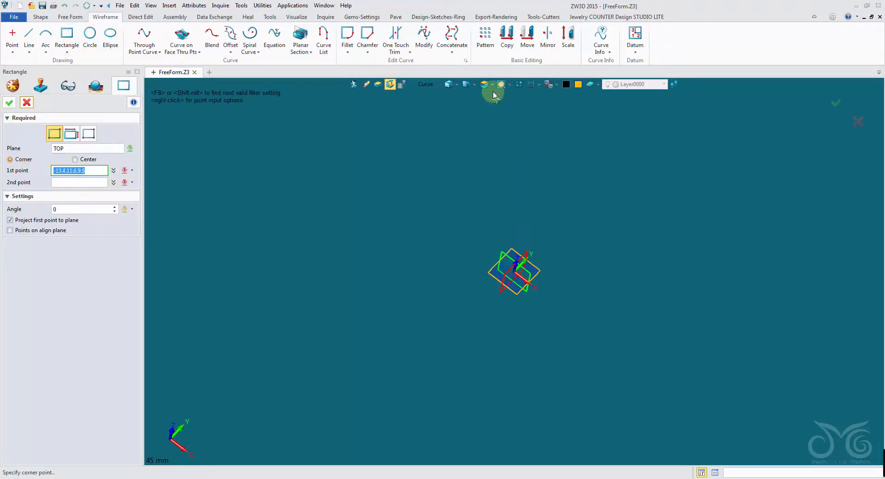
pyautogui.click(442, 172)
pyautogui.click(64, 182)
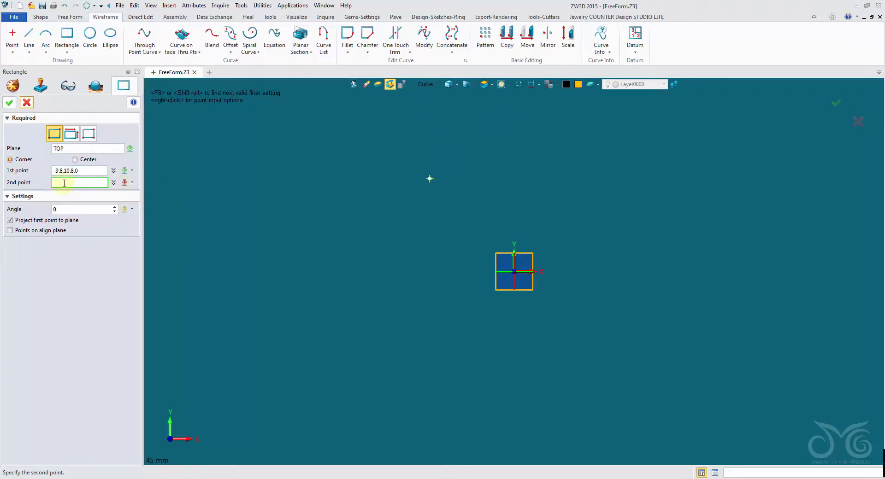
pyautogui.click(89, 161)
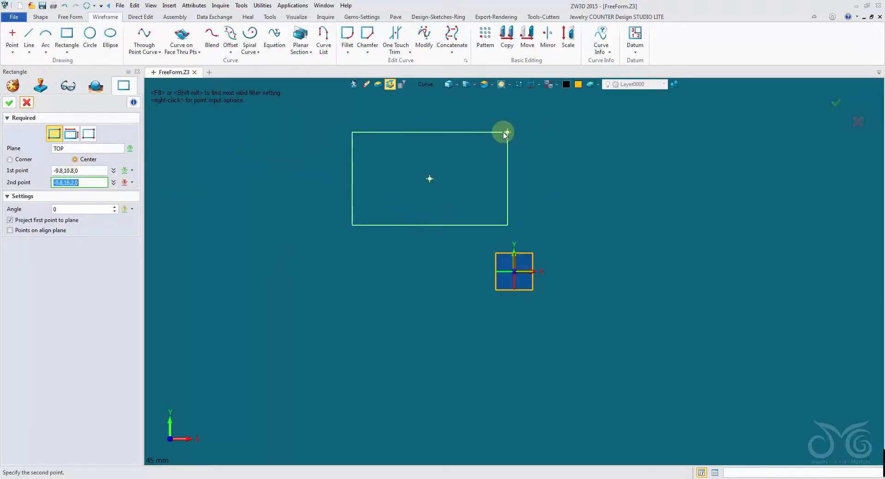
pyautogui.click(491, 134)
pyautogui.middleClick(569, 199)
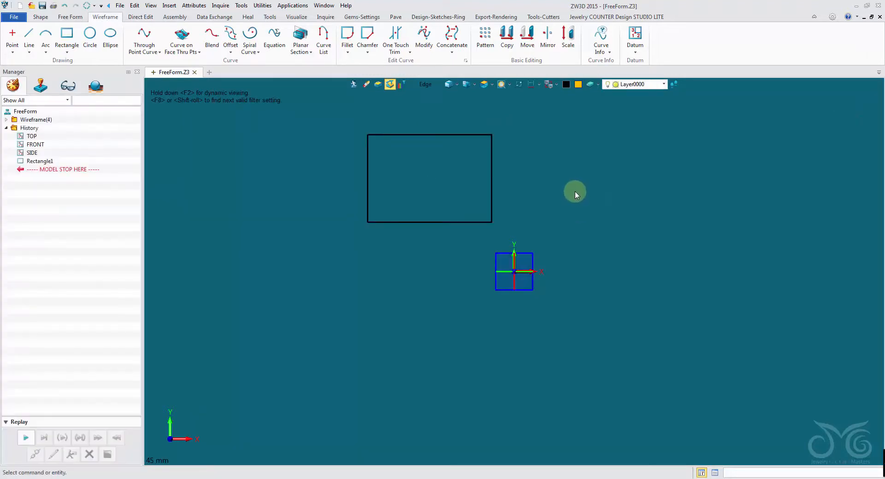
# Draw a second centre rectangle on the TOP plane, centred at about 14, 11.2, 0 with a corner at about 22.8, 16.7, 0
pyautogui.middleClick(585, 203)
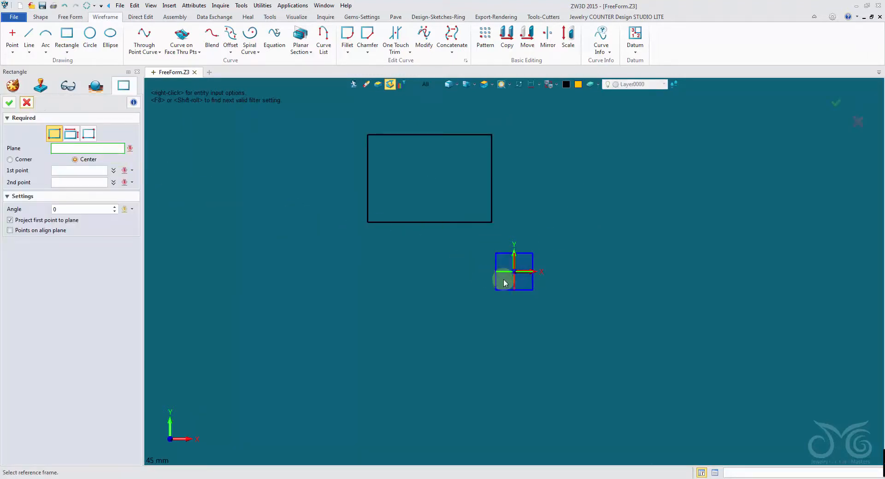
pyautogui.click(553, 257)
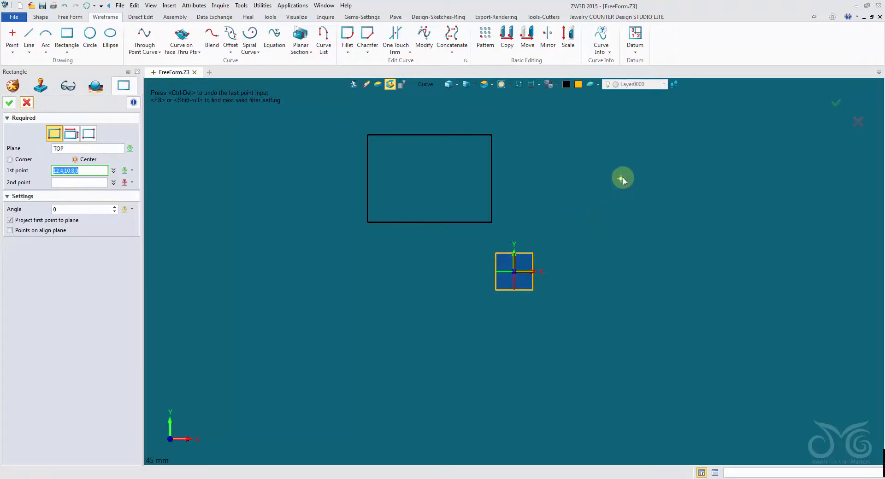
pyautogui.click(635, 175)
pyautogui.click(710, 128)
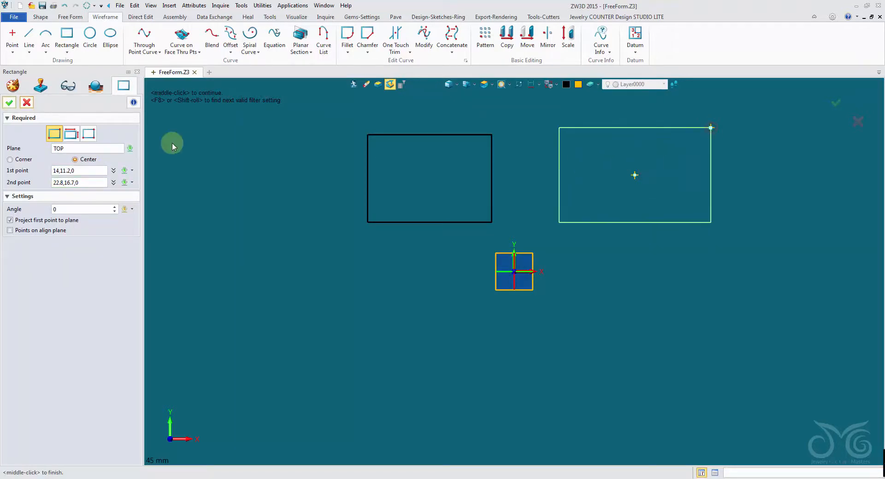
pyautogui.click(11, 104)
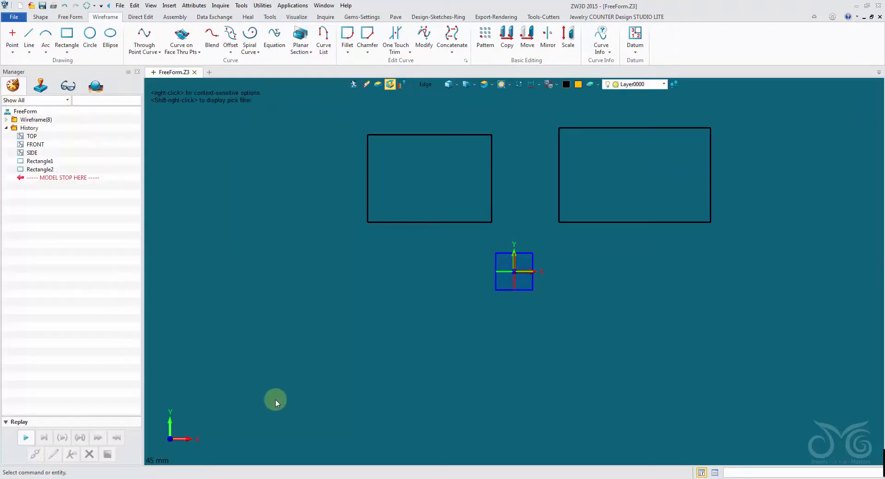
# Draw a third centre rectangle on the TOP plane below the origin, centred at about 0.4, -11.7, 0
pyautogui.click(70, 41)
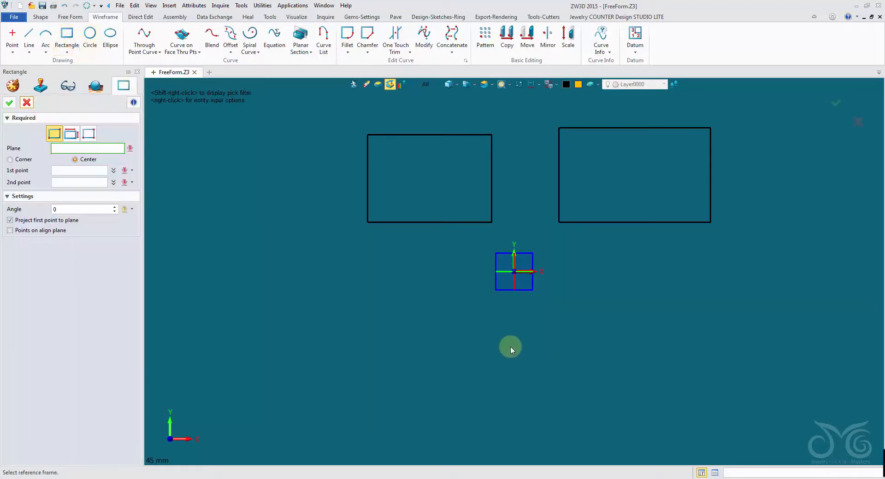
pyautogui.click(501, 289)
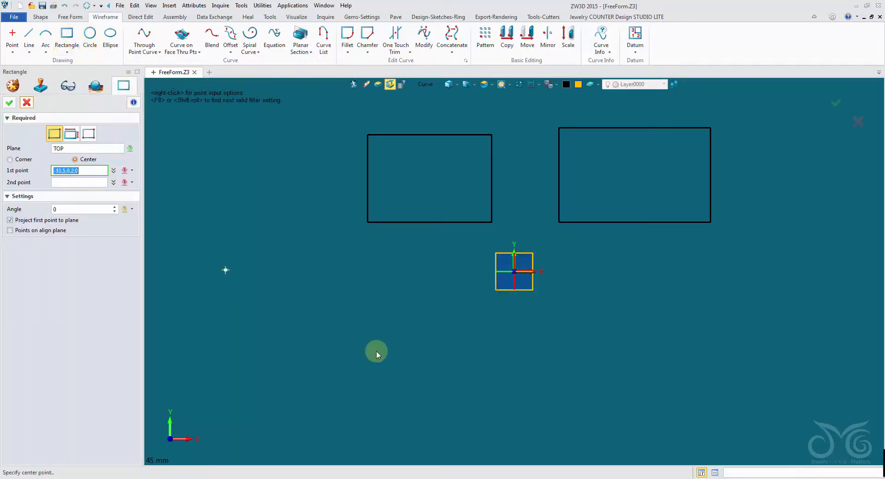
pyautogui.click(517, 373)
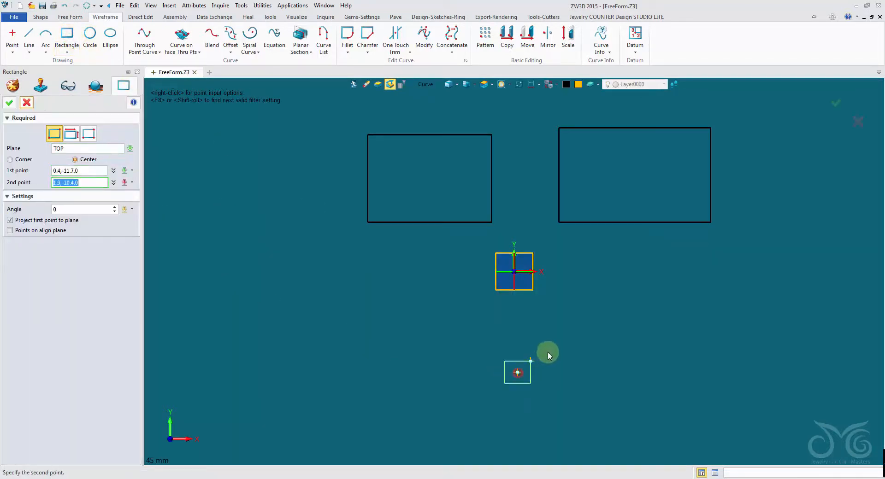
pyautogui.click(594, 326)
pyautogui.click(9, 102)
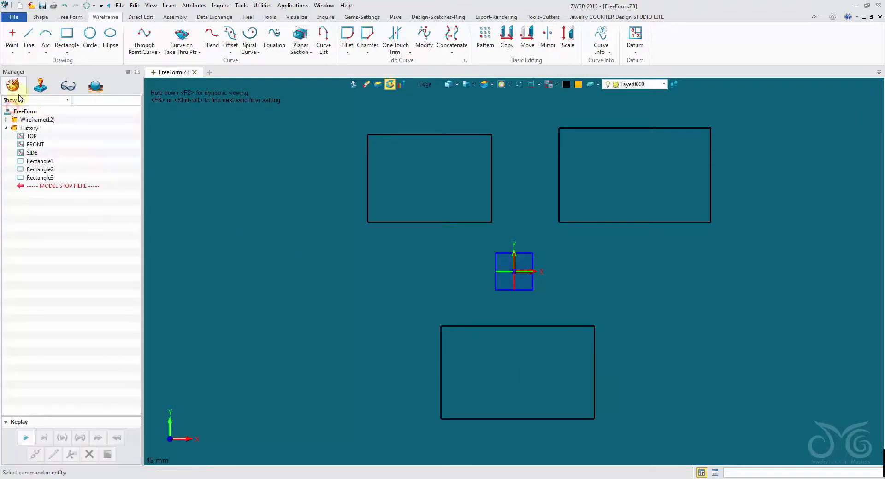
# Create a cylinder beside the third rectangle, centred at about 22.3, -11.6, 0 with radius about 5.4 and length about -13.6
pyautogui.click(49, 18)
pyautogui.click(35, 36)
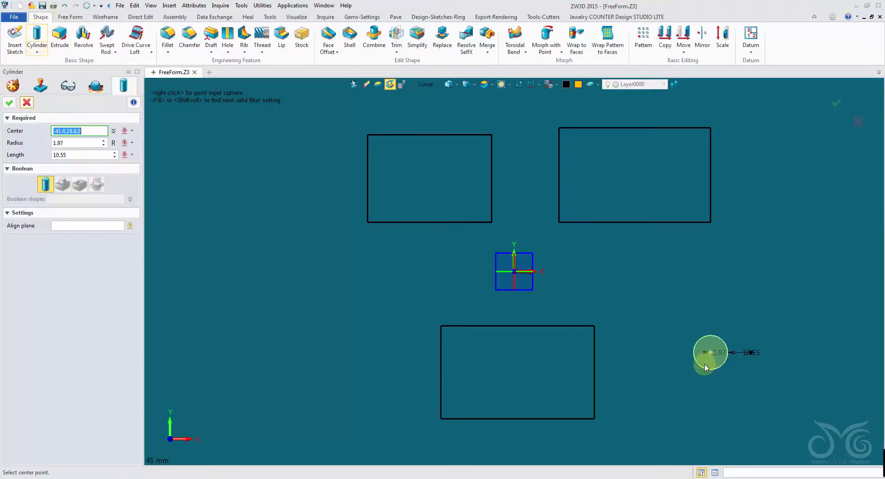
pyautogui.click(707, 372)
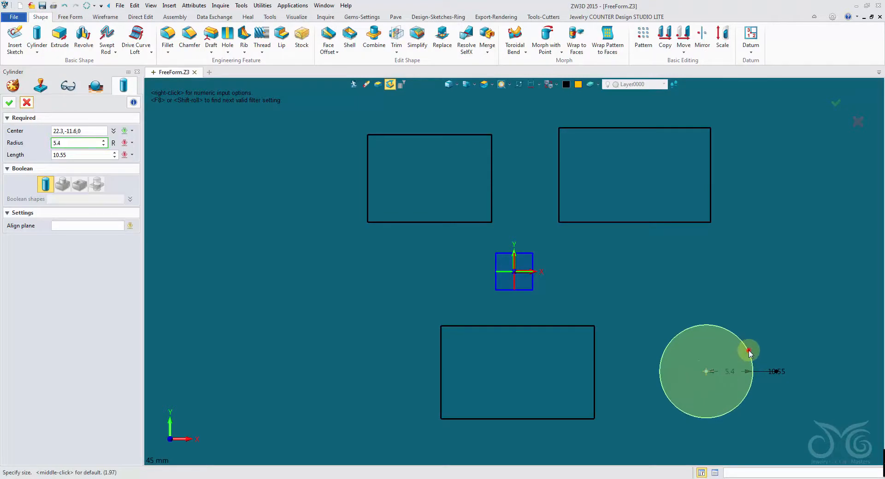
pyautogui.click(747, 351)
pyautogui.moveTo(769, 344); pyautogui.dragTo(768, 281, button='right')
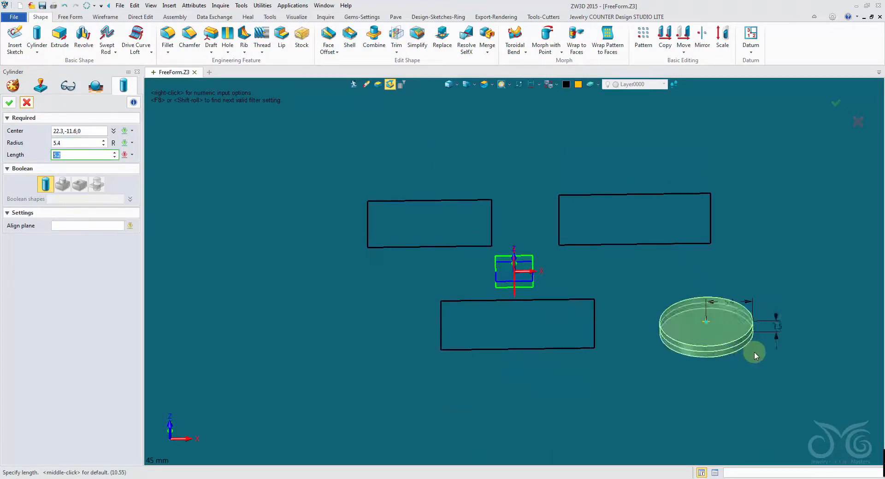
pyautogui.moveTo(746, 397); pyautogui.dragTo(730, 323, button='middle')
pyautogui.click(726, 330)
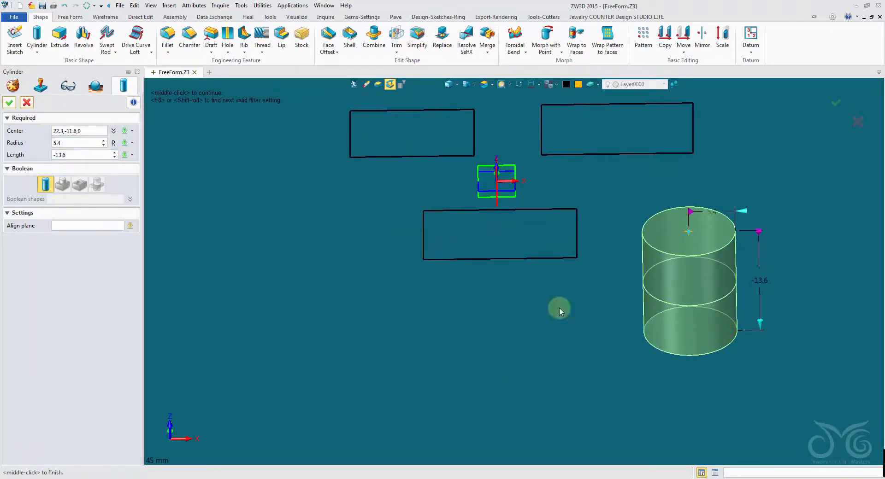
pyautogui.click(10, 102)
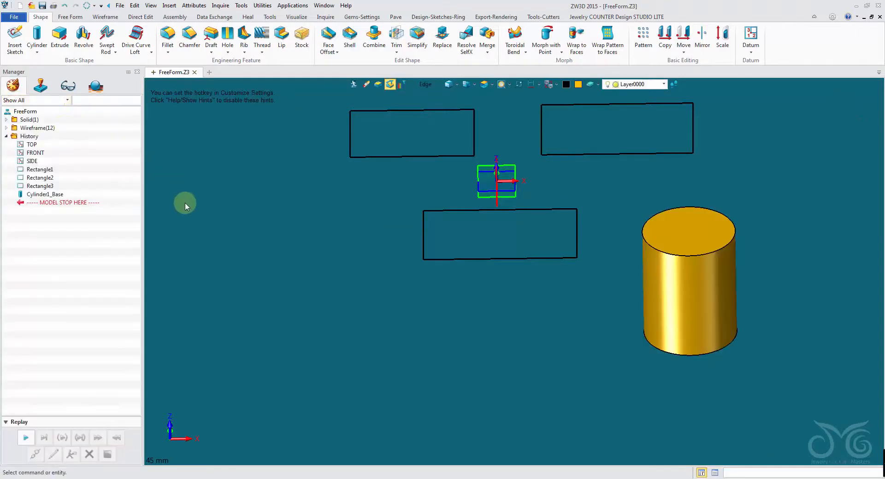
# Create a Ruled face between the two long sides of the rectangle beside the cylinder
pyautogui.moveTo(244, 184); pyautogui.dragTo(199, 111, button='right')
pyautogui.click(74, 20)
pyautogui.click(33, 51)
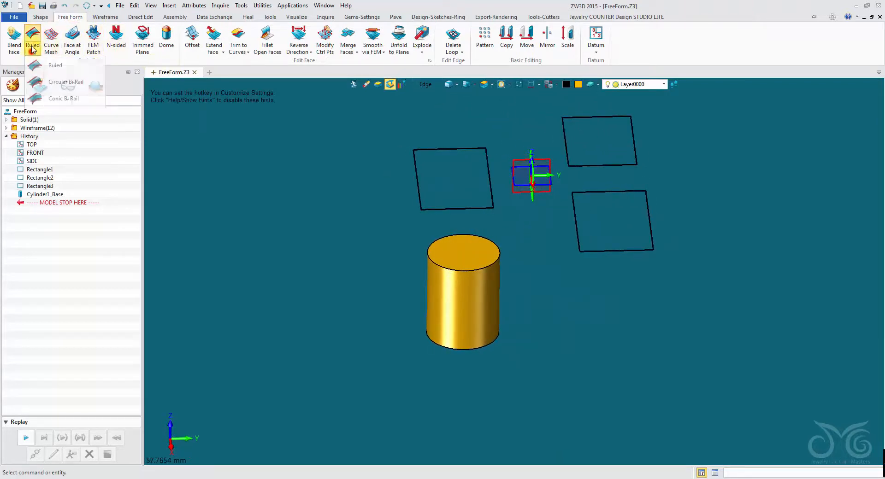
pyautogui.click(44, 67)
pyautogui.moveTo(166, 162); pyautogui.dragTo(265, 208, button='right')
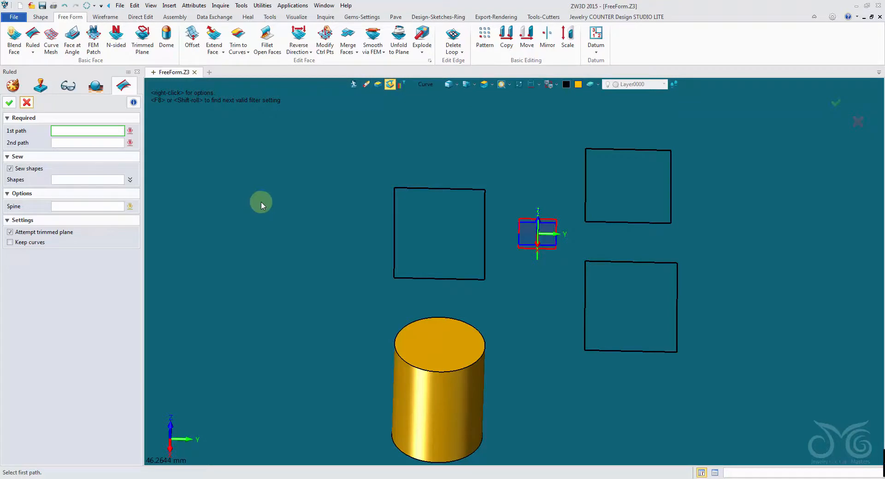
pyautogui.moveTo(261, 201); pyautogui.dragTo(353, 244, button='right')
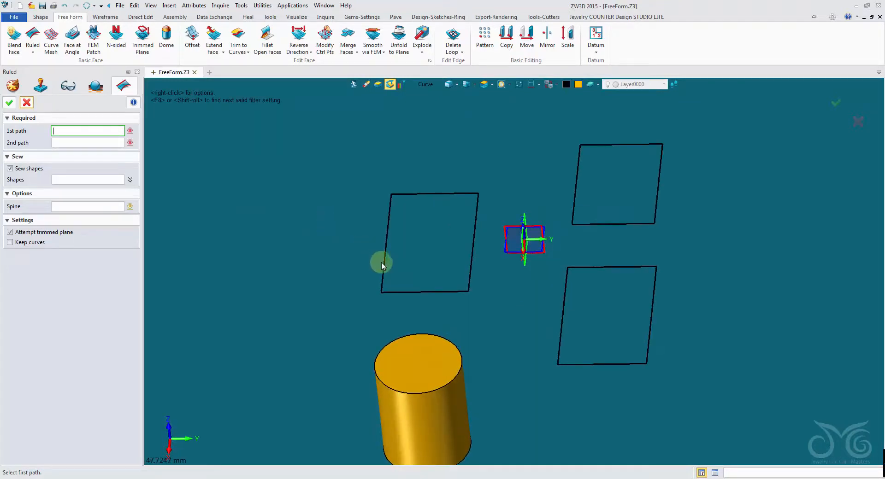
pyautogui.click(470, 259)
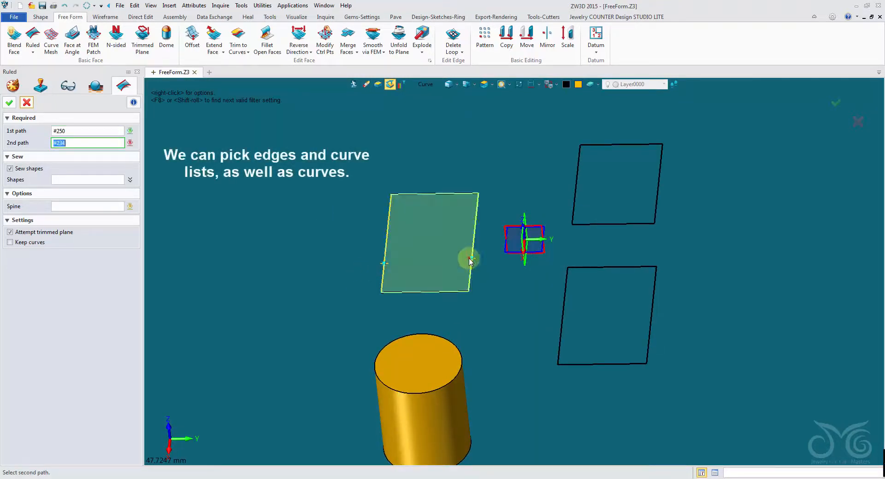
pyautogui.moveTo(321, 260); pyautogui.dragTo(317, 242, button='right')
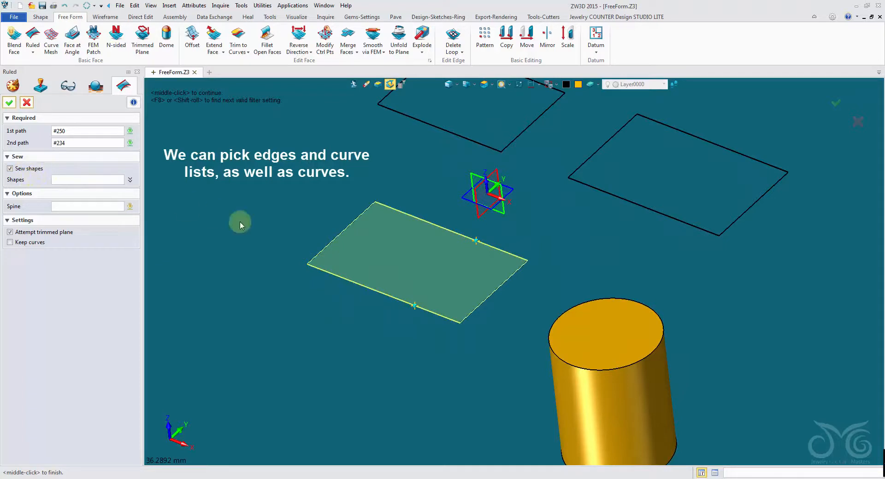
pyautogui.moveTo(309, 264); pyautogui.dragTo(322, 233, button='right')
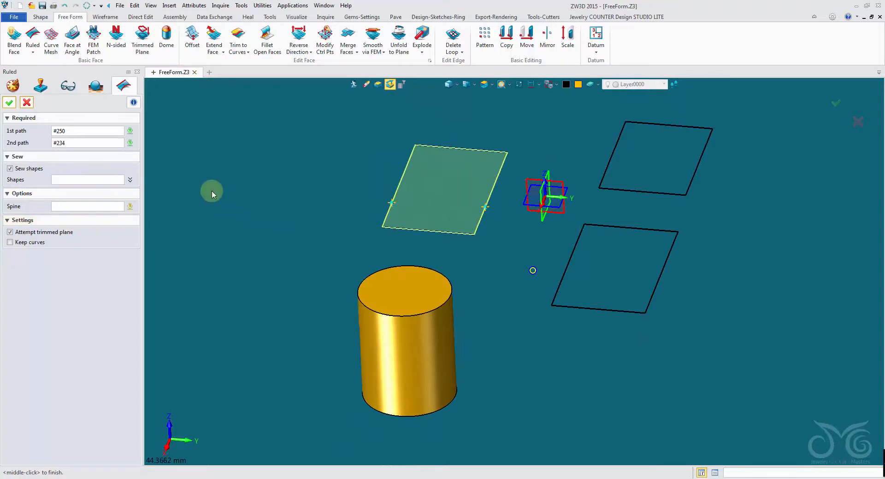
pyautogui.moveTo(211, 190); pyautogui.dragTo(203, 187, button='right')
pyautogui.click(9, 103)
# Set the pick filter to Face, select the ruled face and colour it pink
pyautogui.moveTo(366, 172); pyautogui.dragTo(400, 92, button='right')
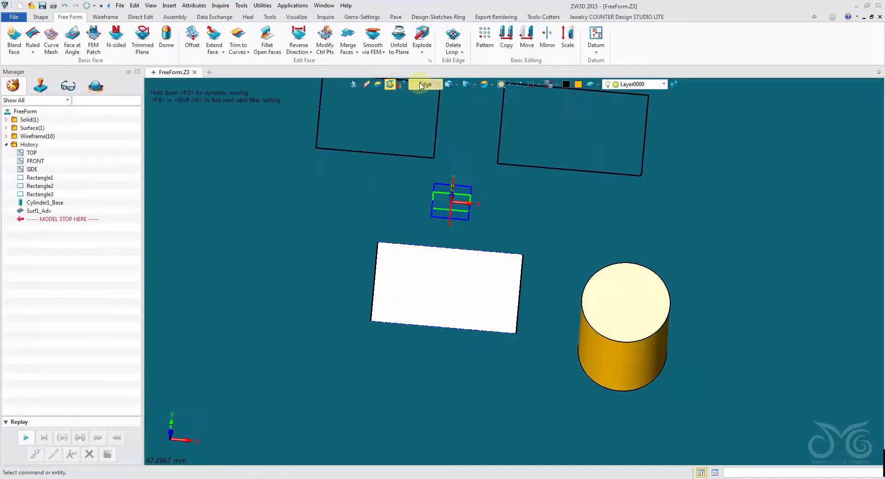
pyautogui.click(423, 87)
pyautogui.click(444, 178)
pyautogui.moveTo(442, 182); pyautogui.dragTo(386, 196, button='right')
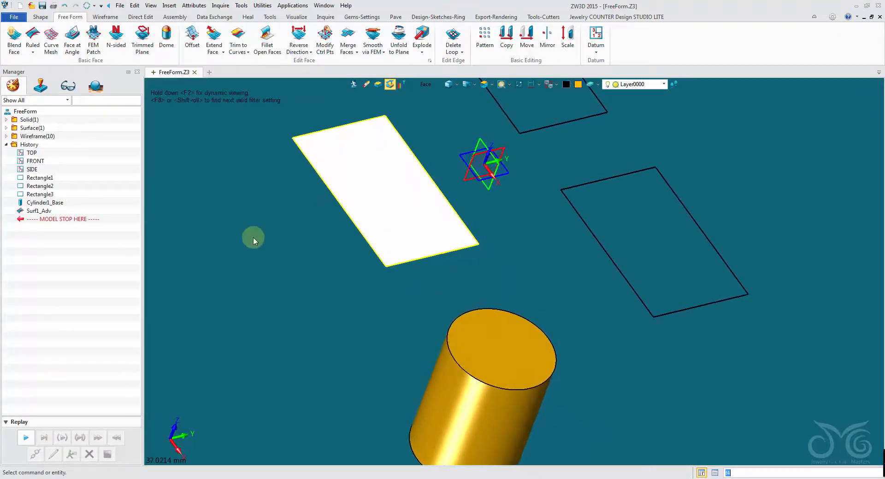
pyautogui.scroll(-2, 246, 241)
pyautogui.moveTo(253, 237); pyautogui.dragTo(246, 239, button='right')
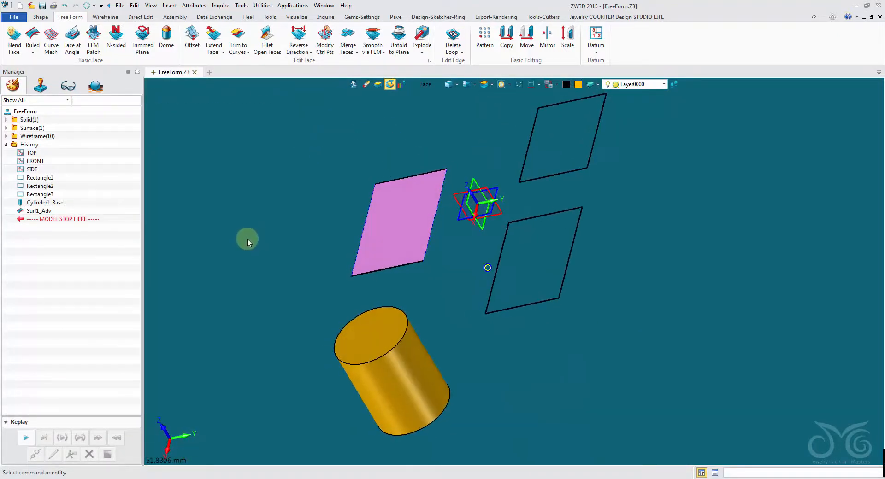
# Start a Circular Bi Rail face with the Constant method, using the pink face's two long edges as first and second paths
pyautogui.click(34, 50)
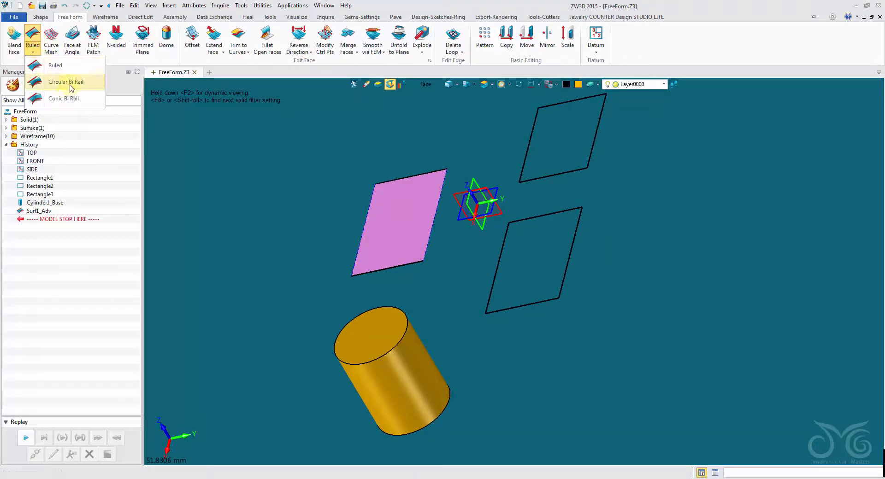
pyautogui.click(54, 83)
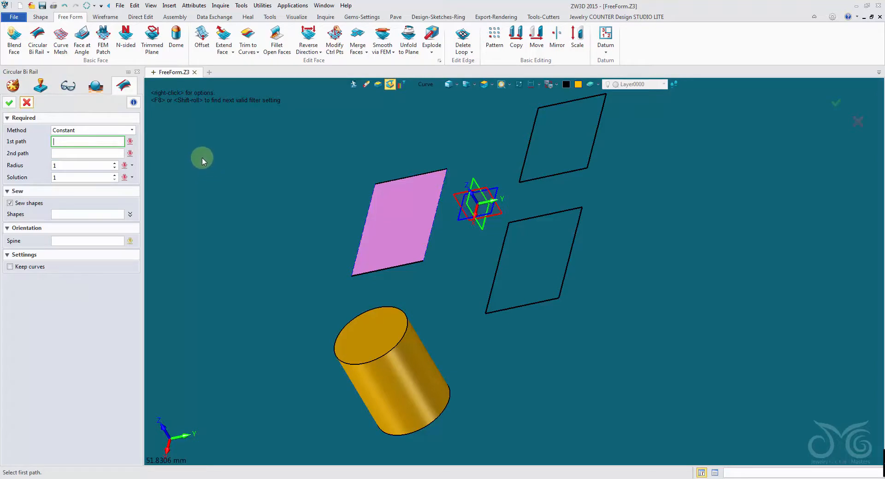
pyautogui.moveTo(203, 161); pyautogui.dragTo(216, 147, button='right')
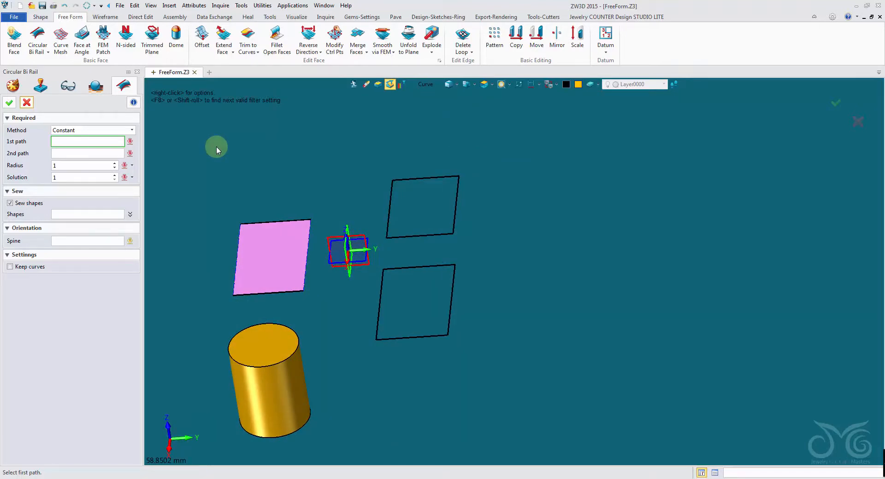
pyautogui.moveTo(311, 155)
pyautogui.mouseDown(button='right')
pyautogui.moveTo(326, 157)
pyautogui.moveTo(196, 164)
pyautogui.mouseUp(button='right')
pyautogui.moveTo(312, 172); pyautogui.dragTo(419, 84, button='right')
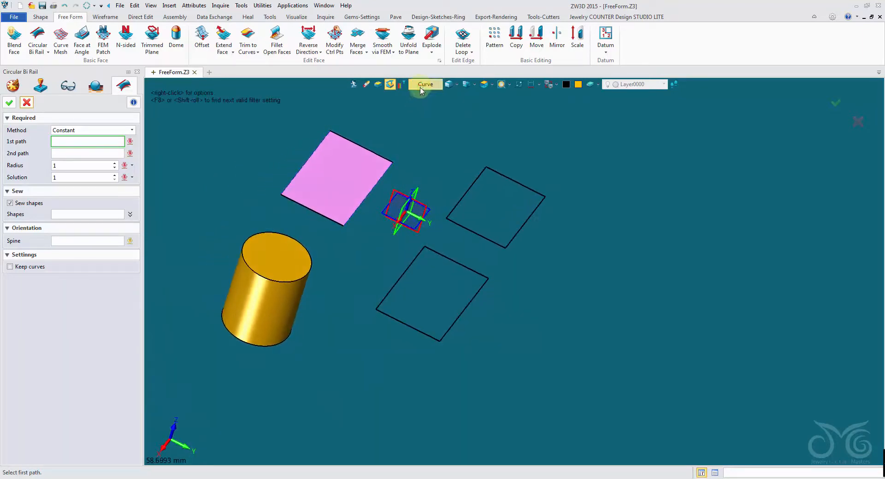
pyautogui.click(420, 85)
pyautogui.click(443, 141)
pyautogui.moveTo(438, 138); pyautogui.dragTo(357, 177, button='right')
pyautogui.click(362, 186)
pyautogui.click(430, 216)
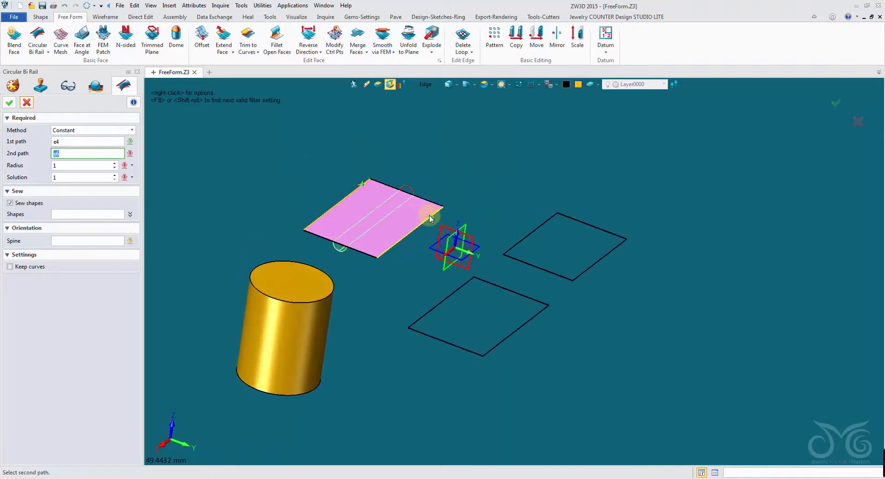
pyautogui.moveTo(429, 216); pyautogui.dragTo(442, 207, button='right')
# Set the constant radius of the Circular Bi Rail face to 6.8
pyautogui.click(83, 167)
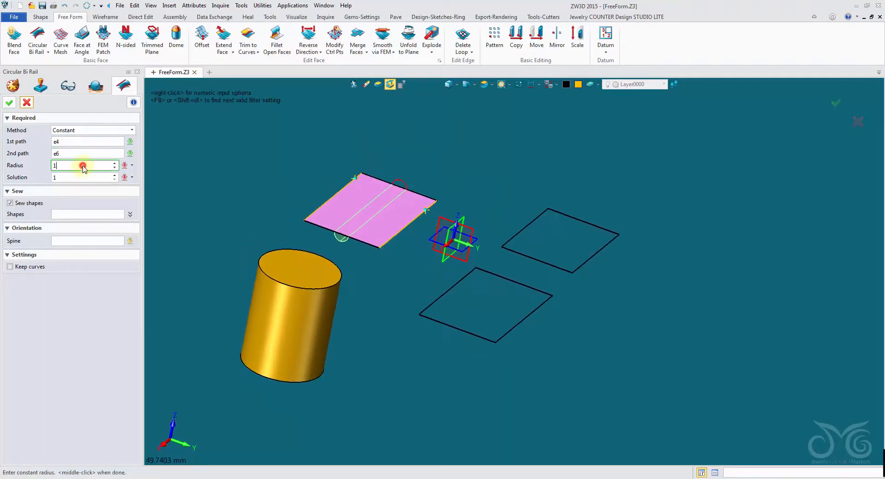
pyautogui.write('2')
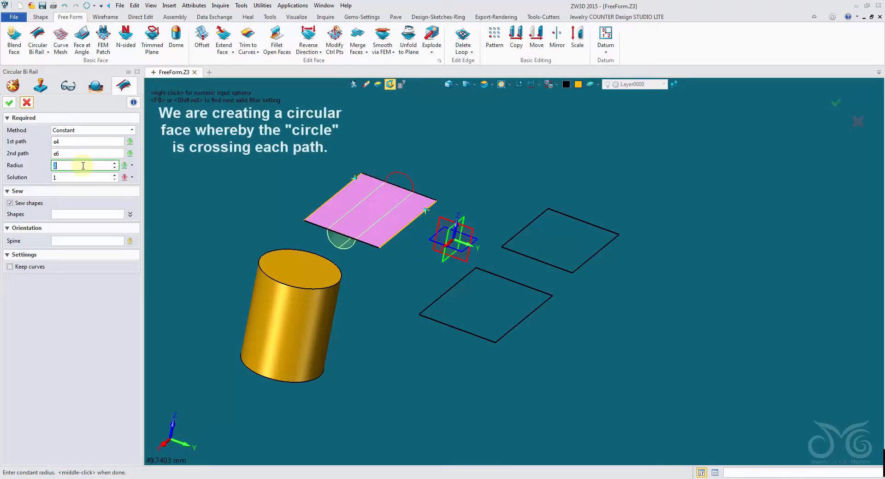
pyautogui.scroll(6, 83, 165)
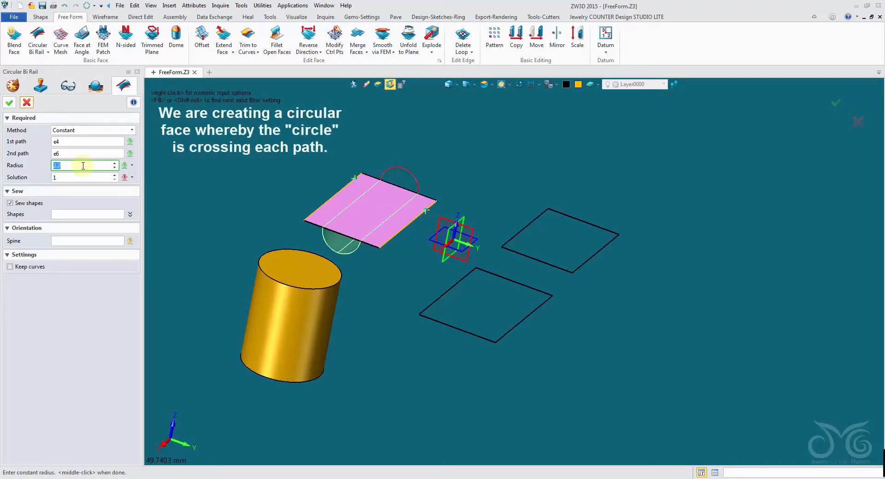
pyautogui.scroll(20, 83, 166)
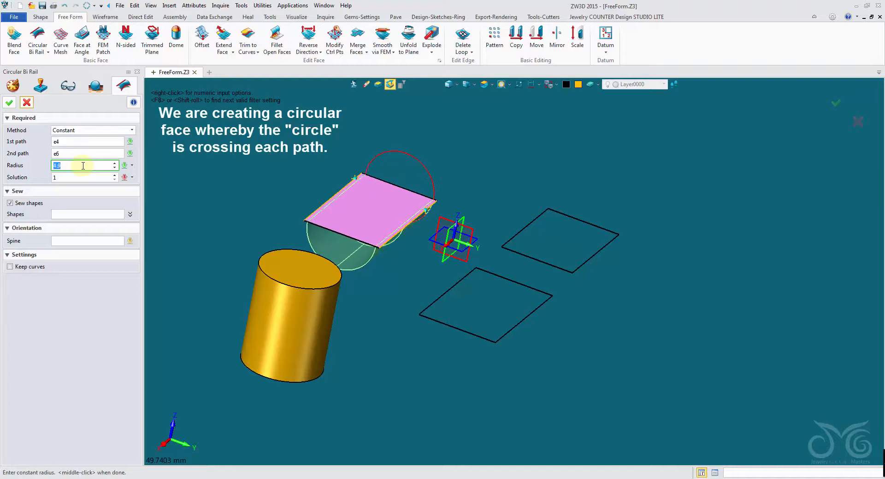
pyautogui.scroll(9, 83, 166)
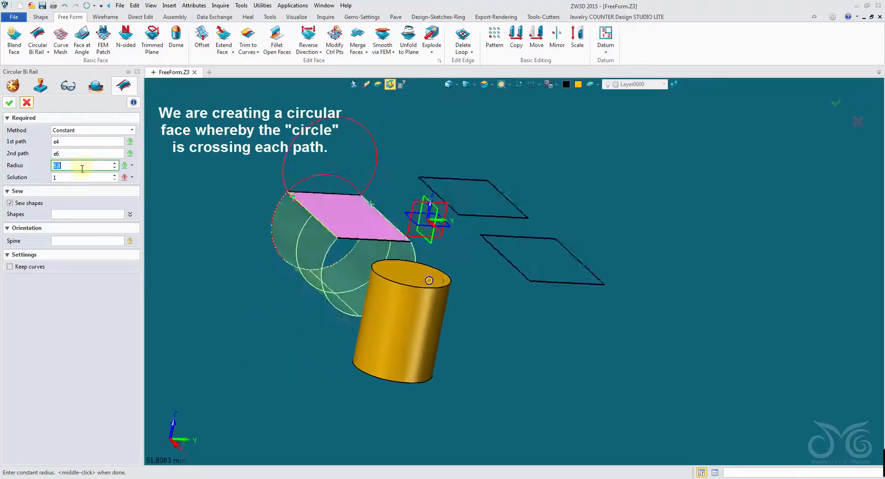
pyautogui.scroll(10, 82, 169)
# Compare the available solutions, choose solution 3 with the shallow arc above the pink face, and create the Circular Bi Rail face
pyautogui.click(81, 178)
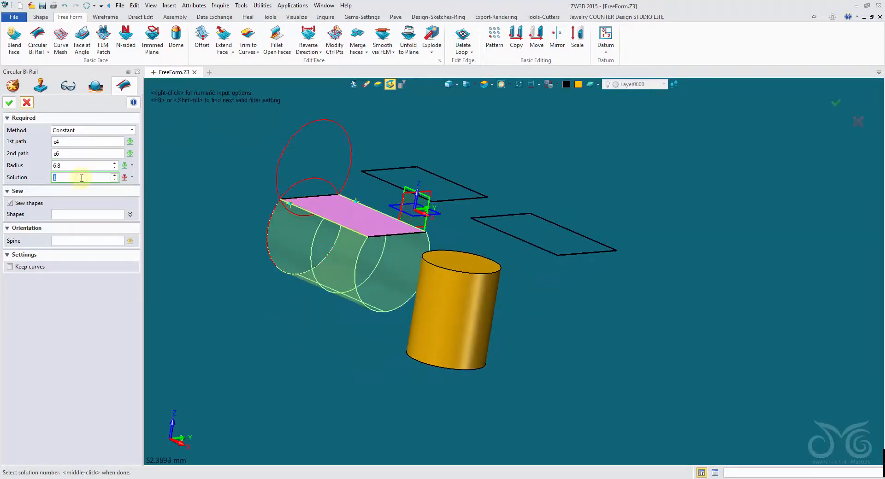
pyautogui.scroll(4, 82, 179)
pyautogui.scroll(1, 85, 178)
pyautogui.scroll(4, 85, 178)
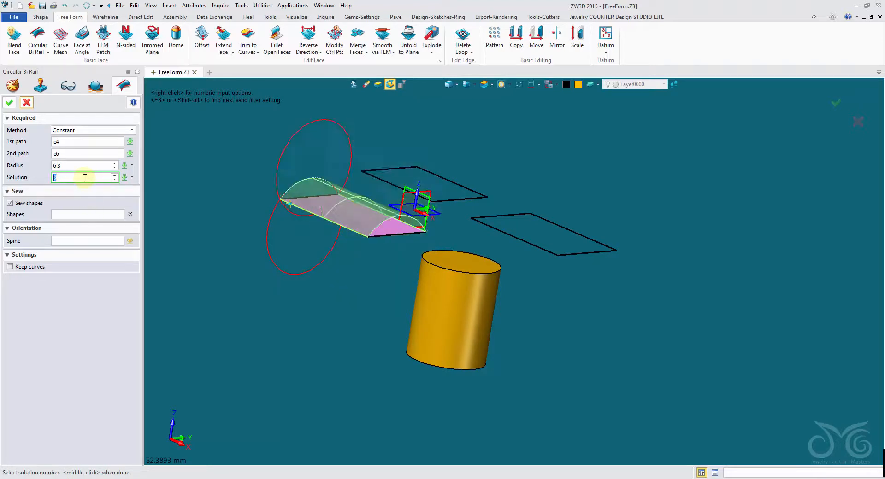
pyautogui.click(93, 139)
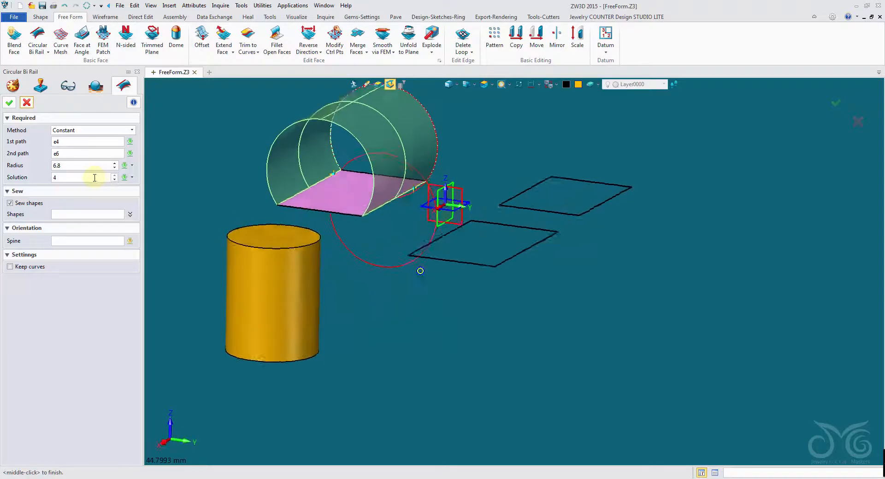
pyautogui.click(93, 175)
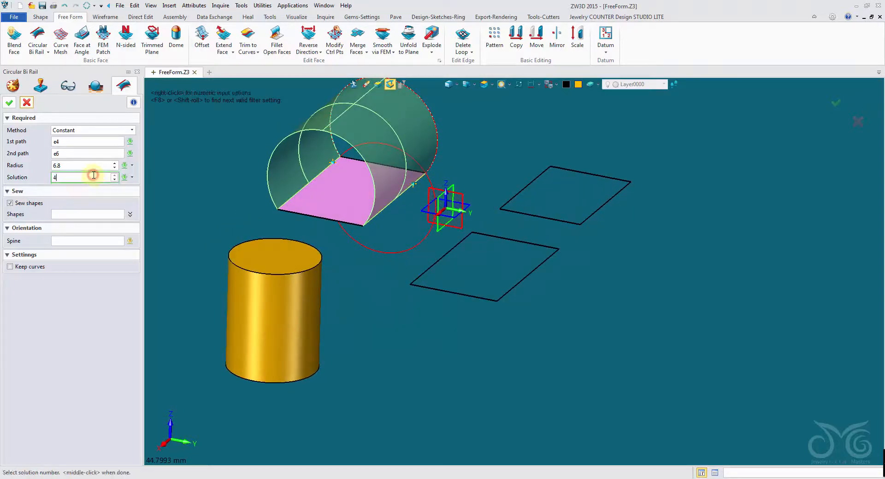
pyautogui.scroll(-1, 93, 175)
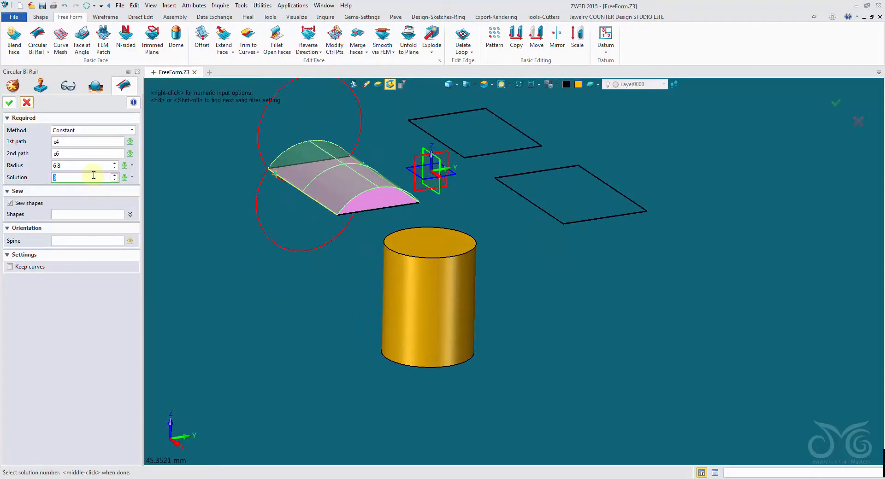
pyautogui.click(10, 103)
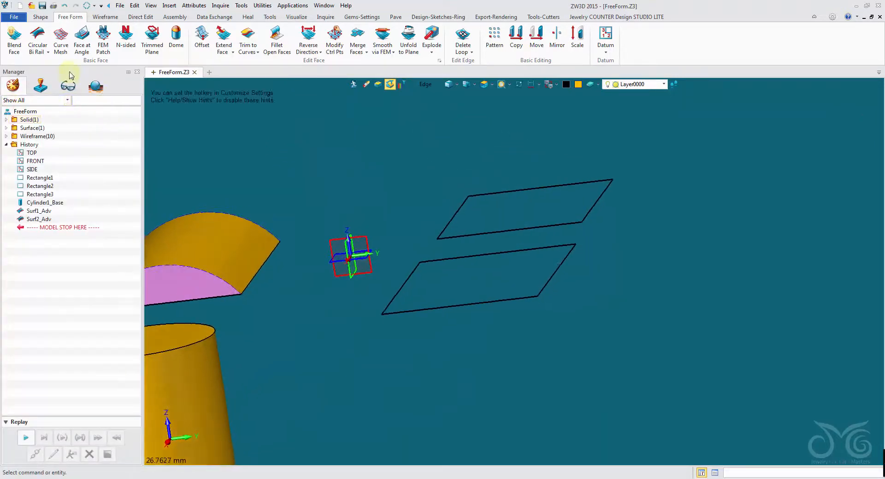
# Start a Conic Bi Rail face, restricting picks to curves and using two opposite long sides of the rectangle farthest from the cylinder as paths
pyautogui.click(47, 53)
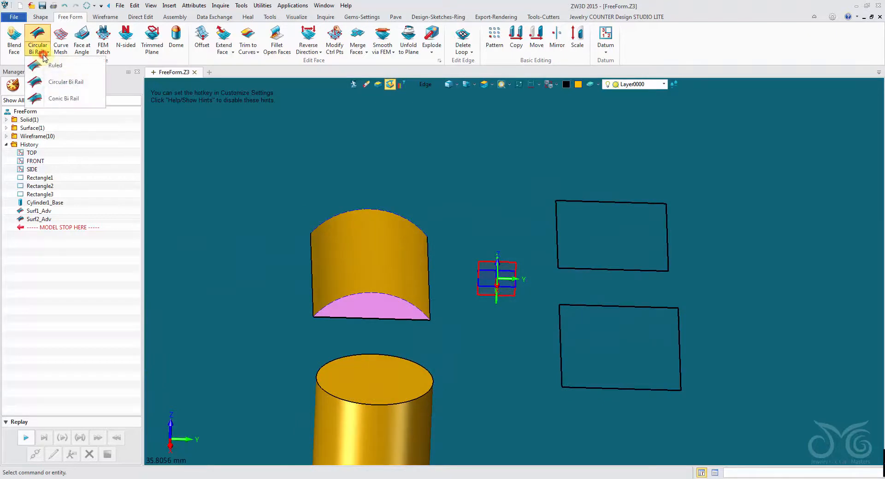
pyautogui.click(56, 99)
pyautogui.moveTo(281, 161)
pyautogui.mouseDown(button='right')
pyautogui.moveTo(247, 164)
pyautogui.moveTo(245, 172)
pyautogui.mouseUp(button='right')
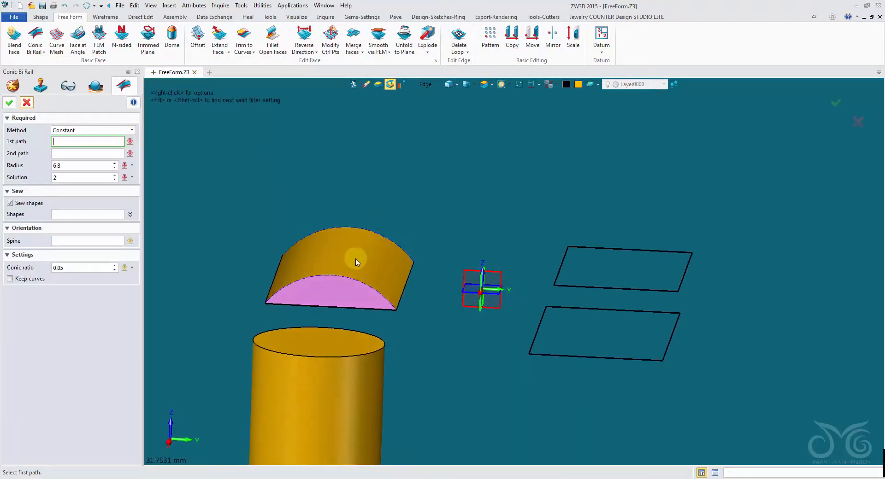
pyautogui.moveTo(396, 272)
pyautogui.mouseDown(button='right')
pyautogui.moveTo(420, 222)
pyautogui.moveTo(519, 210)
pyautogui.mouseUp(button='right')
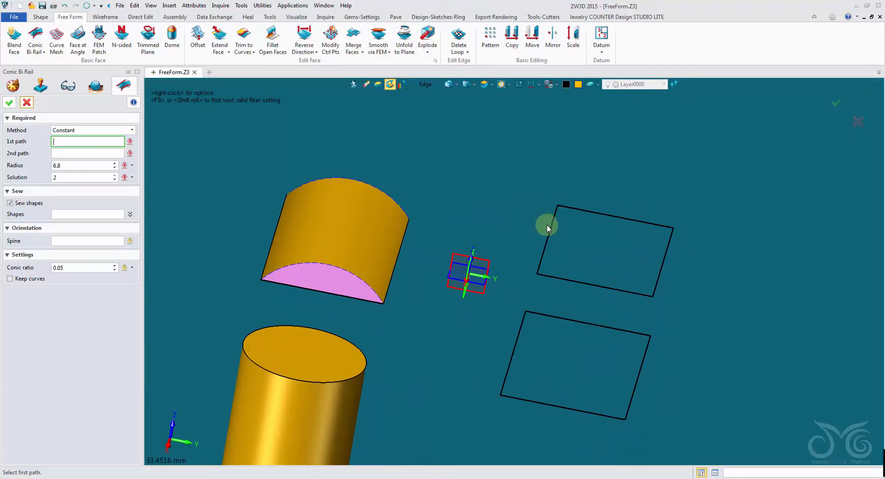
pyautogui.click(425, 84)
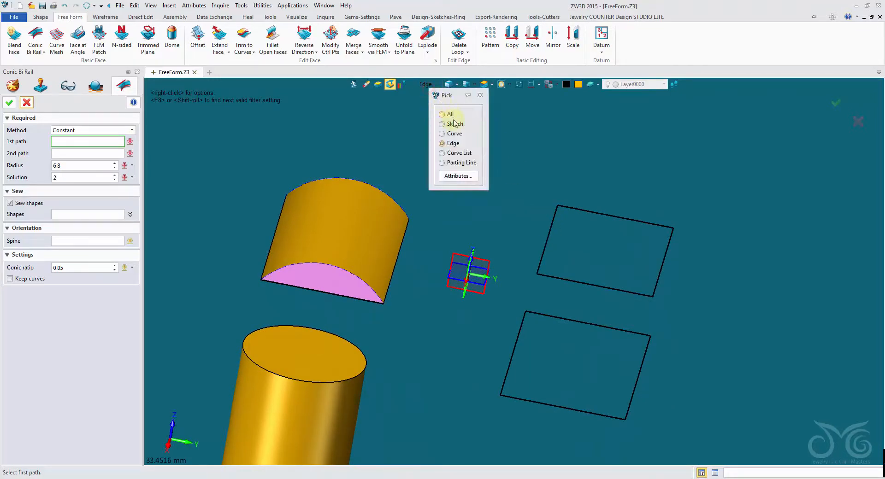
pyautogui.click(454, 133)
pyautogui.click(547, 234)
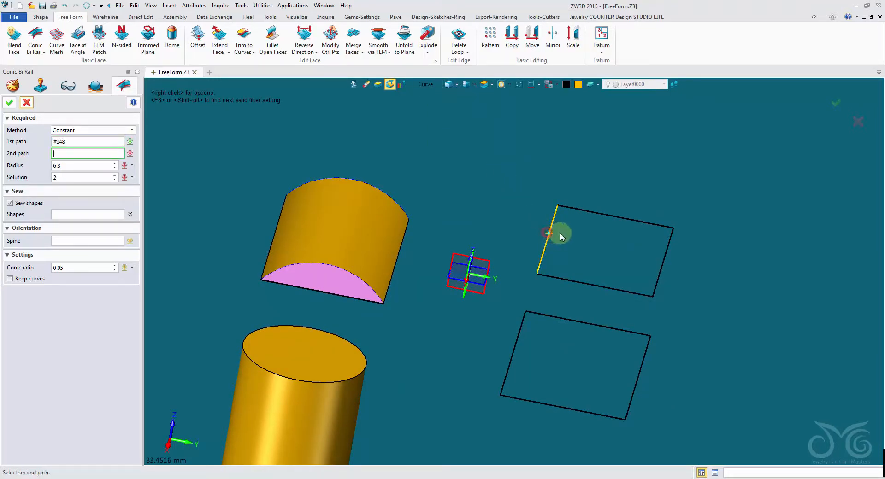
pyautogui.click(663, 261)
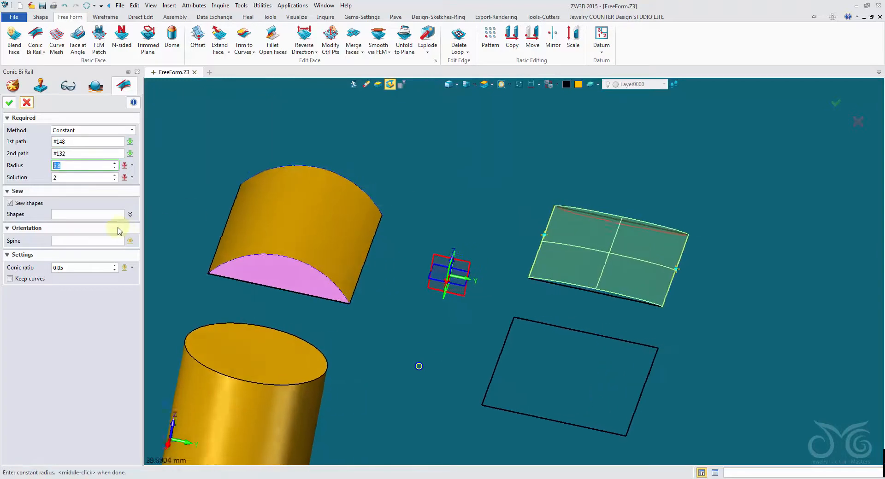
# Try several radii for the Conic Bi Rail face and set the radius to 4.8
pyautogui.write('100')
pyautogui.press('Return')
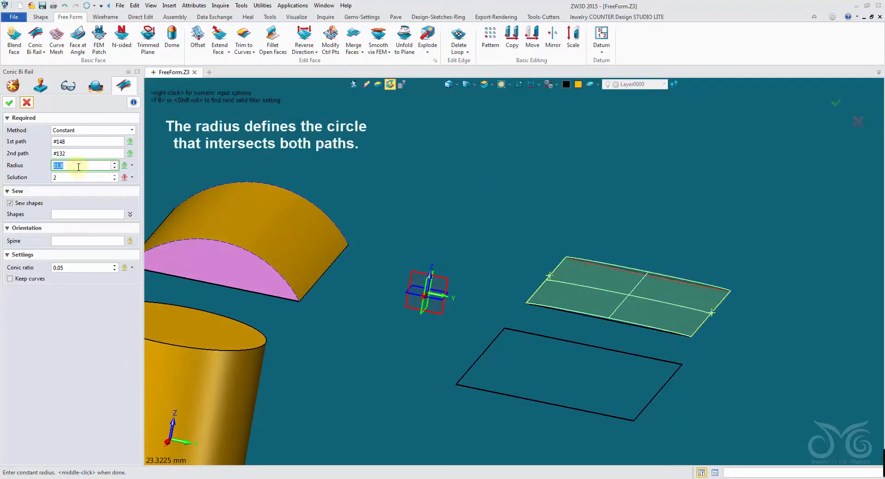
pyautogui.write('3.8')
pyautogui.press('Return')
pyautogui.write('4.8')
pyautogui.press('Return')
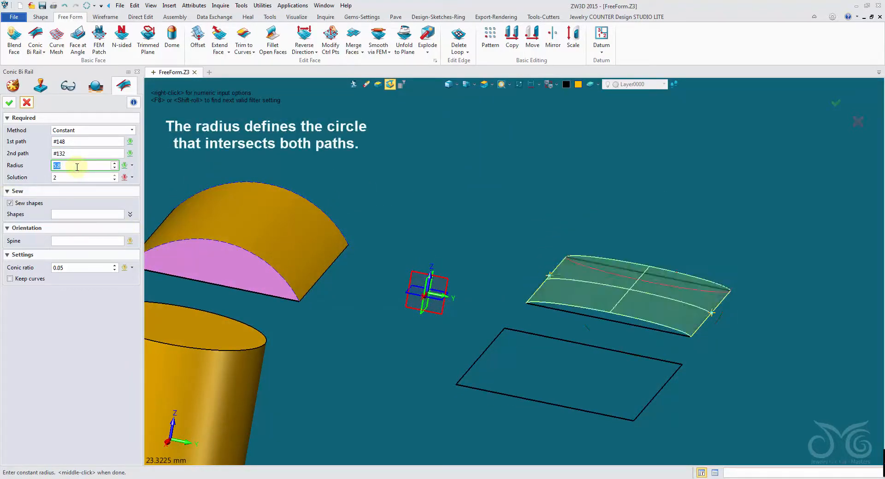
# Compare solutions 2 and 1 of the Conic Bi Rail face and choose solution 1, arching above the rectangle
pyautogui.click(77, 177)
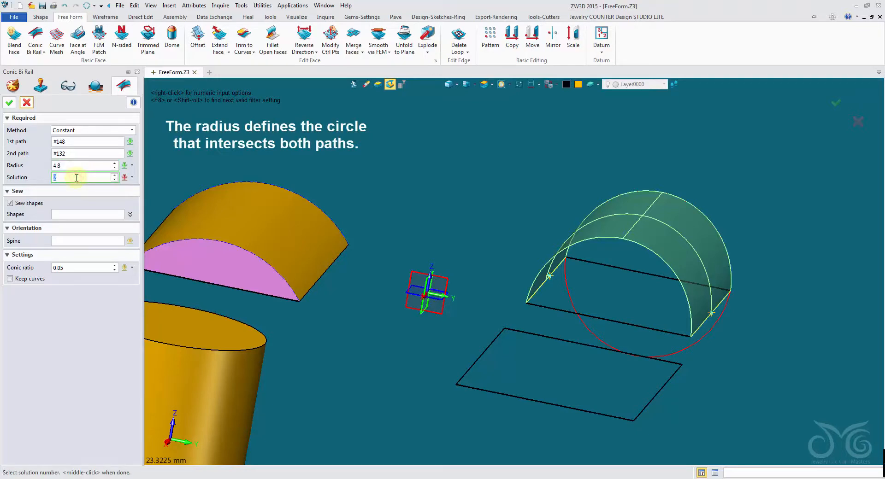
pyautogui.write('2')
pyautogui.press('Return')
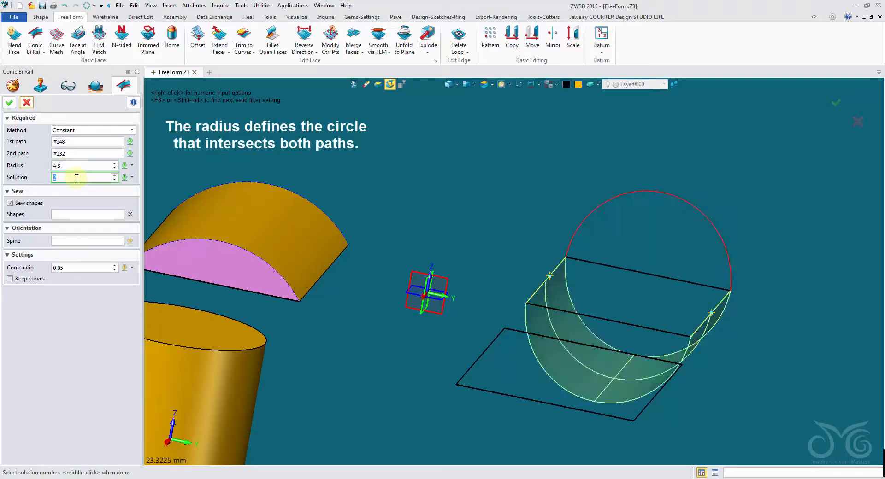
pyautogui.write('1')
pyautogui.press('Return')
# Enter the conic ratio and create the Conic Bi Rail face
pyautogui.click(82, 267)
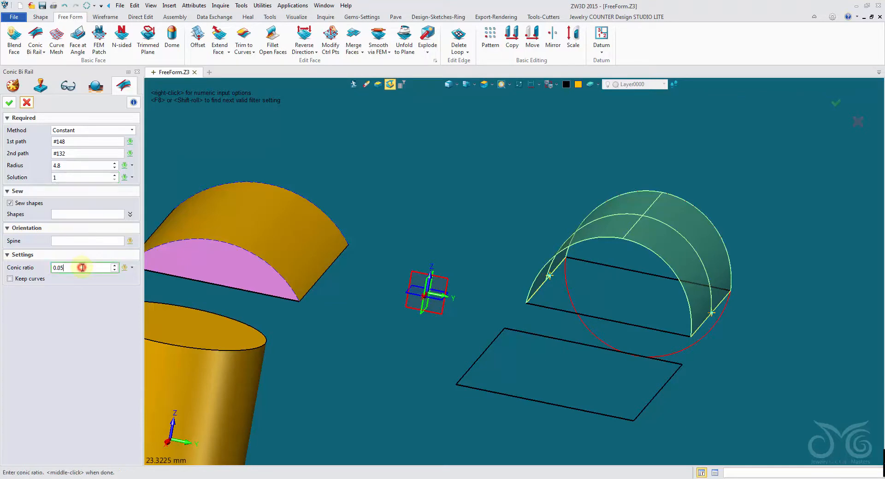
pyautogui.press('Return')
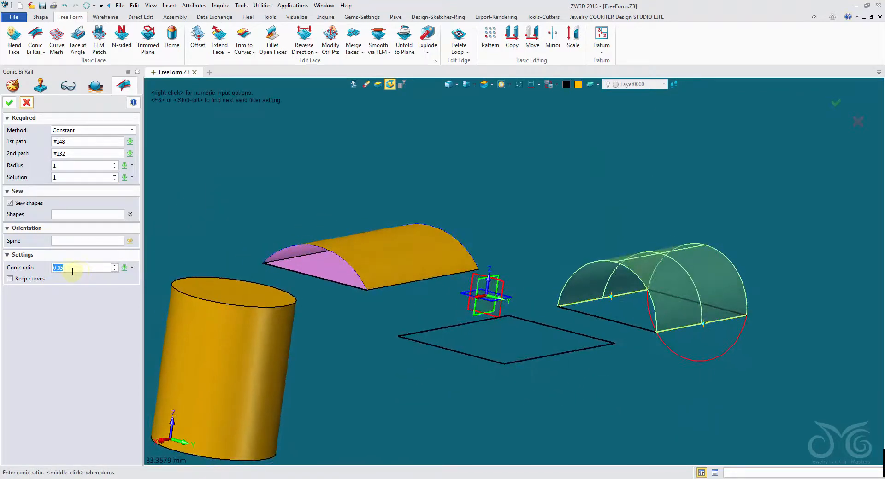
pyautogui.click(15, 102)
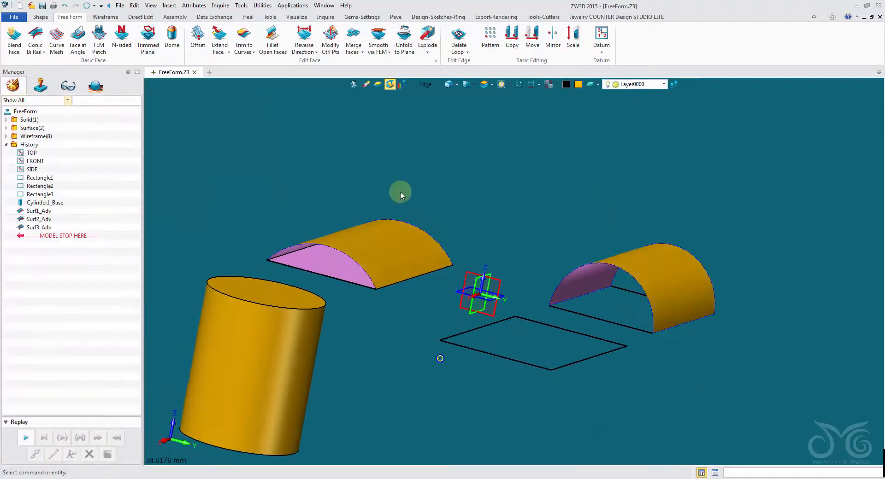
pyautogui.click(35, 50)
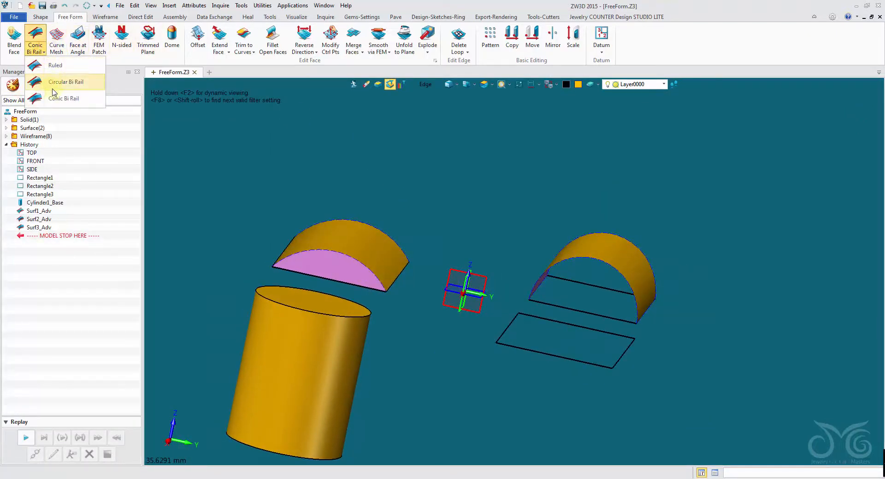
pyautogui.click(42, 53)
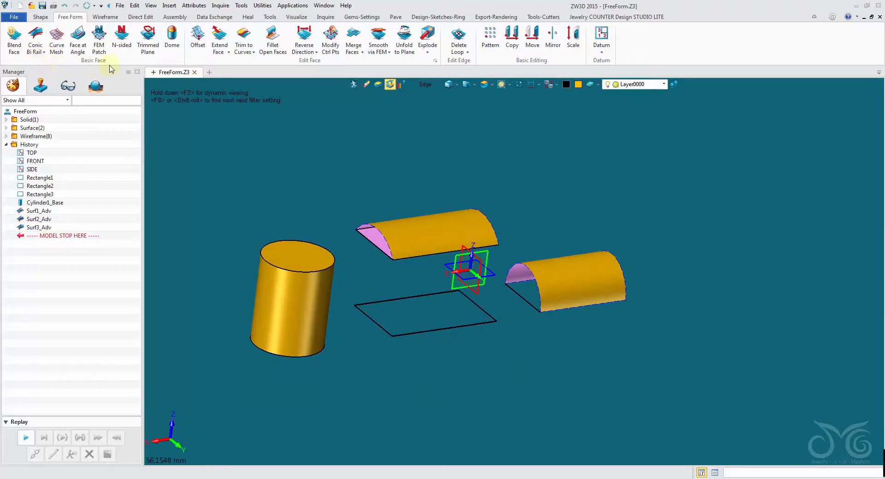
# Create an N-sided patch using the four sides of the remaining rectangle beside the cylinder as its boundary
pyautogui.click(120, 41)
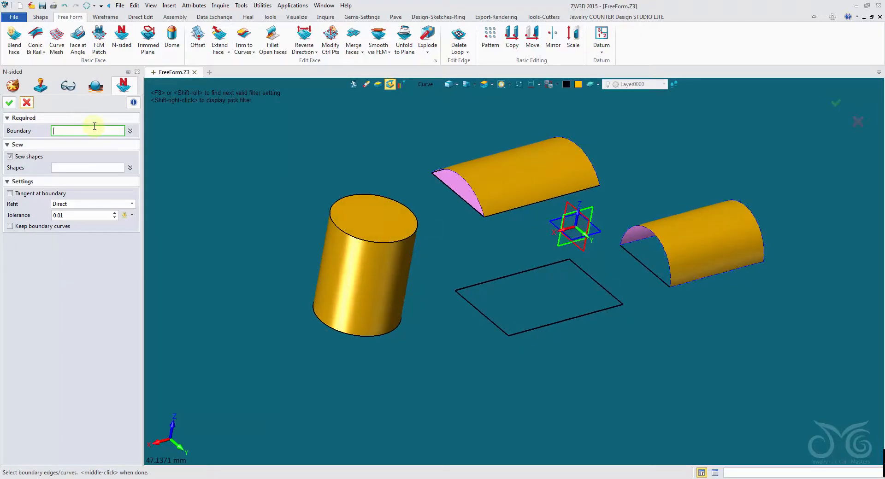
pyautogui.moveTo(152, 138); pyautogui.dragTo(559, 243, button='middle')
pyautogui.click(561, 284)
pyautogui.moveTo(563, 283); pyautogui.dragTo(585, 305, button='middle')
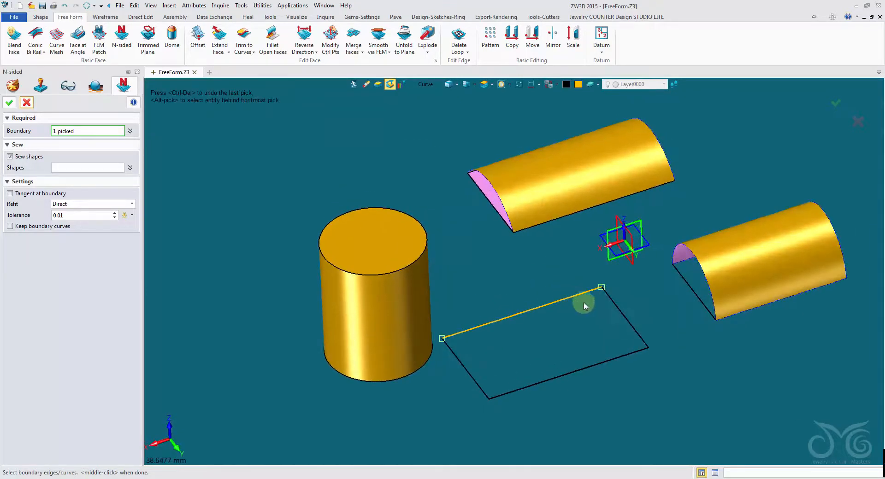
pyautogui.click(613, 308)
pyautogui.click(602, 364)
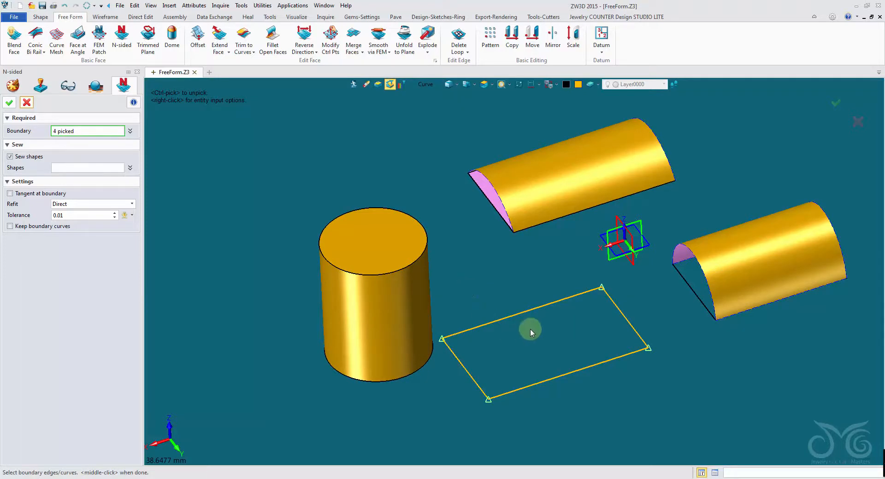
pyautogui.moveTo(530, 330); pyautogui.dragTo(532, 333, button='middle')
pyautogui.middleClick(161, 183)
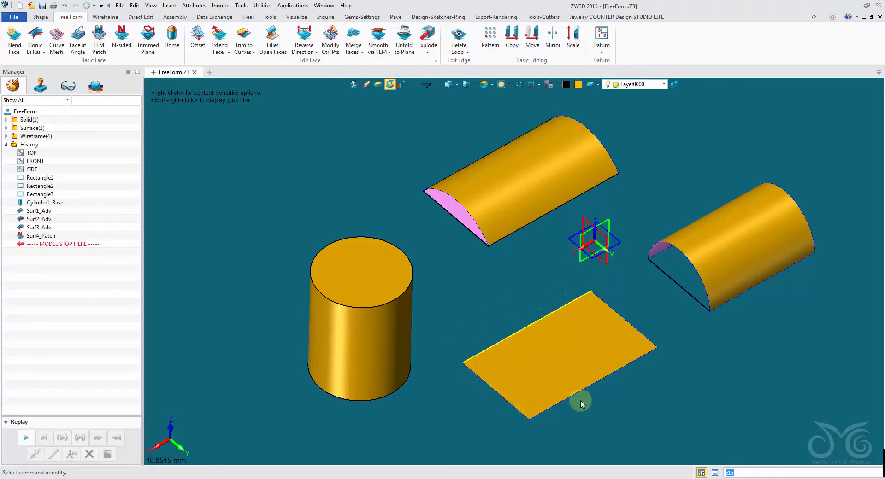
# Start an N-sided patch for the open underside of the Circular Bi Rail arch, picking its two straight end curves as boundary
pyautogui.scroll(3, 421, 204)
pyautogui.middleClick(427, 203)
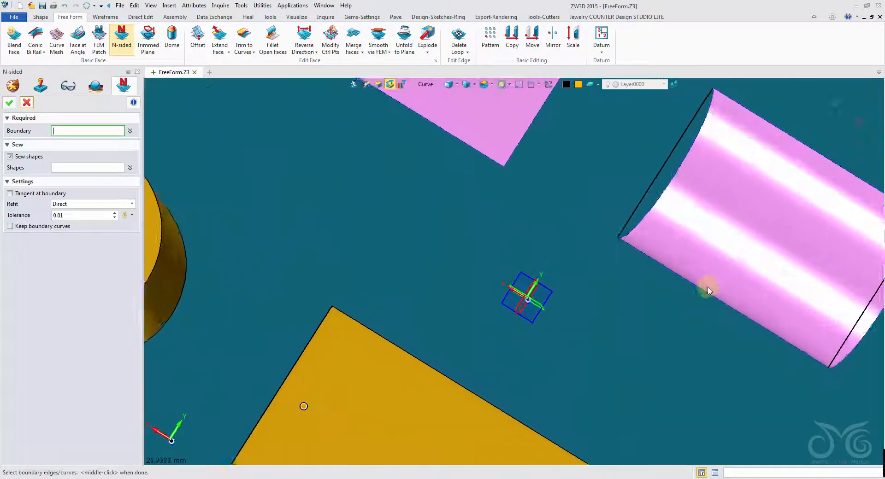
pyautogui.click(528, 168)
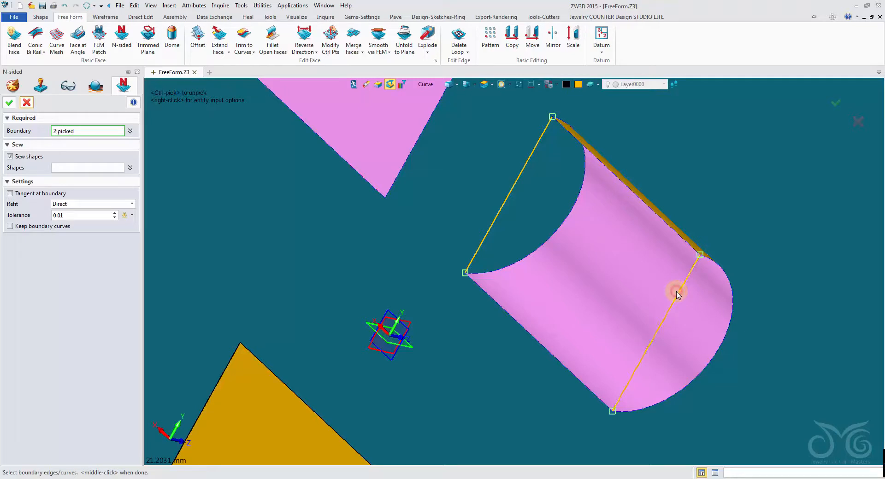
# Restrict picking to edges, add the arch's two long straight edges to the boundary and create the N-sided underside patch
pyautogui.scroll(4, 553, 103)
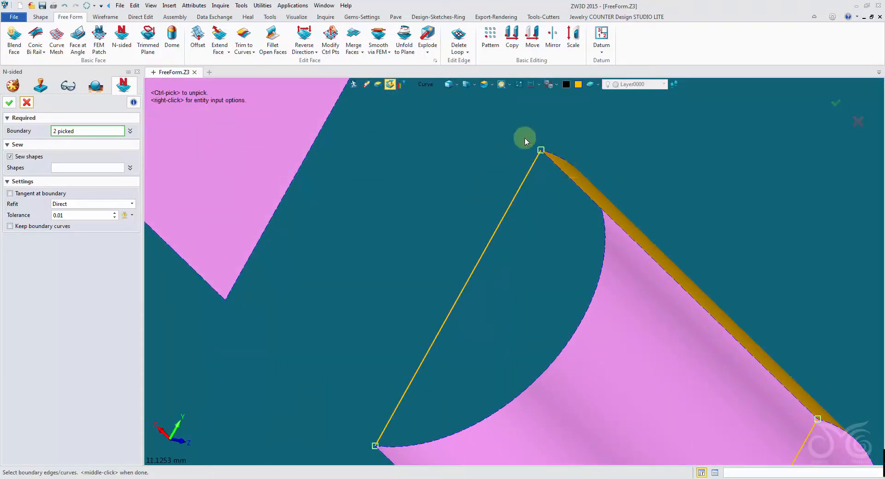
pyautogui.click(428, 85)
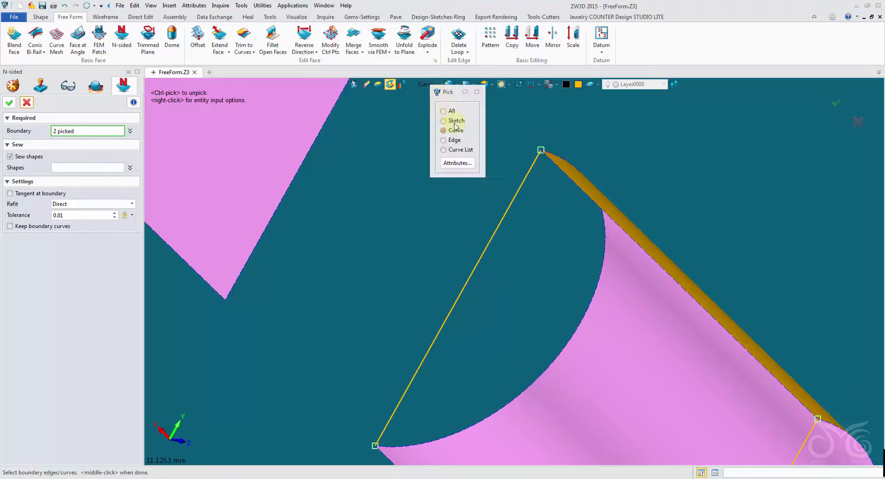
pyautogui.click(450, 139)
pyautogui.moveTo(457, 151)
pyautogui.mouseDown(button='right')
pyautogui.moveTo(463, 166)
pyautogui.moveTo(470, 159)
pyautogui.mouseUp(button='right')
pyautogui.scroll(-1, 471, 159)
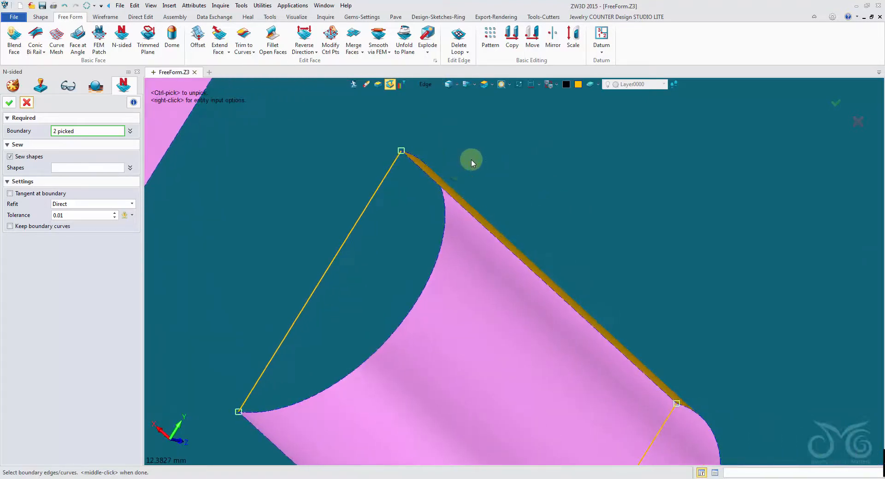
pyautogui.click(436, 182)
pyautogui.moveTo(668, 368); pyautogui.dragTo(658, 359, button='right')
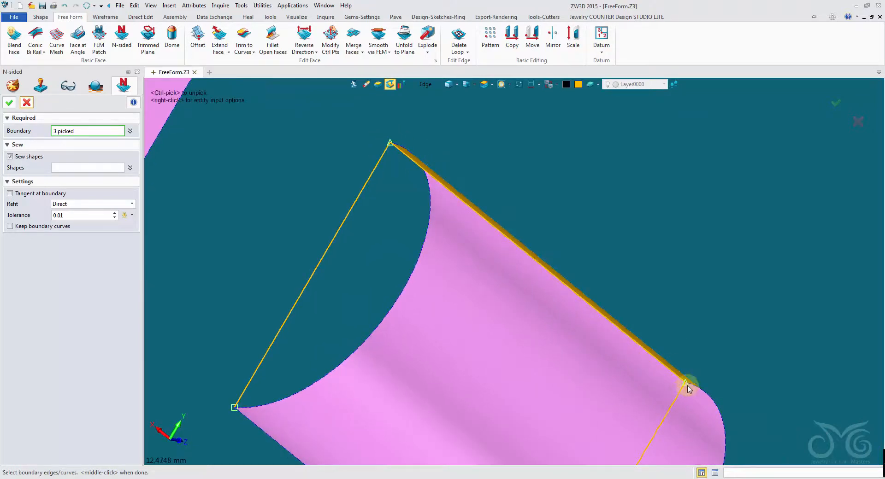
pyautogui.moveTo(687, 388); pyautogui.dragTo(403, 324, button='right')
pyautogui.scroll(2, 463, 183)
pyautogui.scroll(-3, 486, 167)
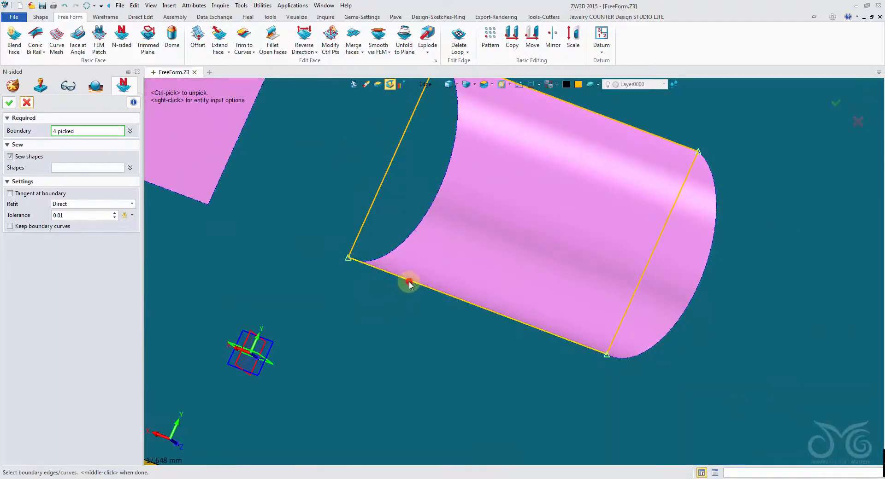
pyautogui.moveTo(408, 284); pyautogui.dragTo(408, 289, button='right')
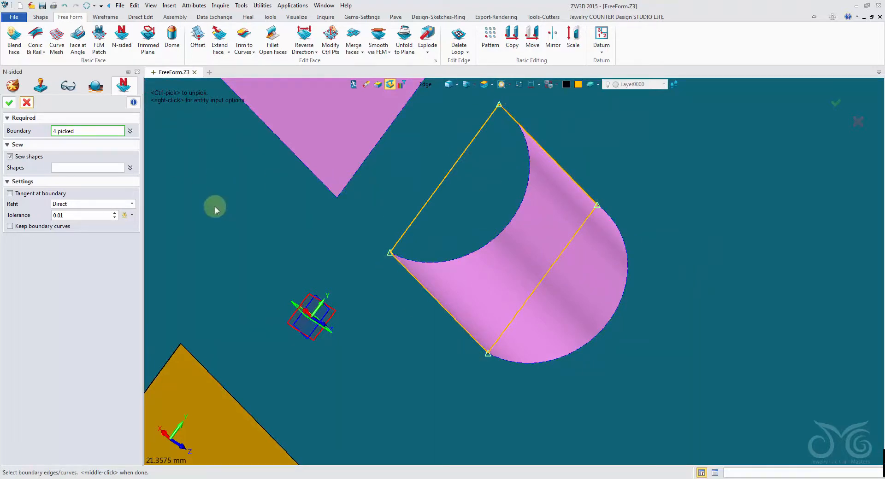
pyautogui.click(10, 102)
# Close one open end of the same arch with an N-sided patch bounded by the end arc and its straight bottom edge
pyautogui.moveTo(350, 251); pyautogui.dragTo(275, 171, button='right')
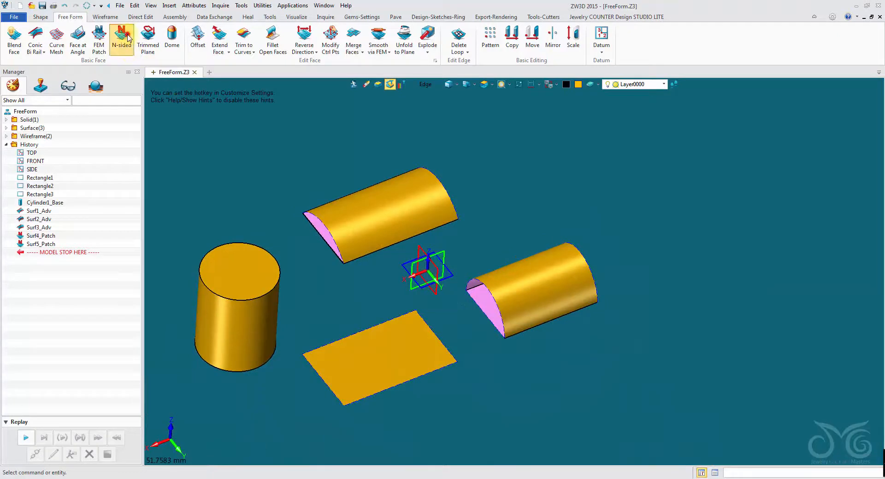
pyautogui.click(122, 39)
pyautogui.moveTo(440, 284)
pyautogui.mouseDown(button='right')
pyautogui.moveTo(460, 273)
pyautogui.moveTo(449, 271)
pyautogui.mouseUp(button='right')
pyautogui.click(448, 270)
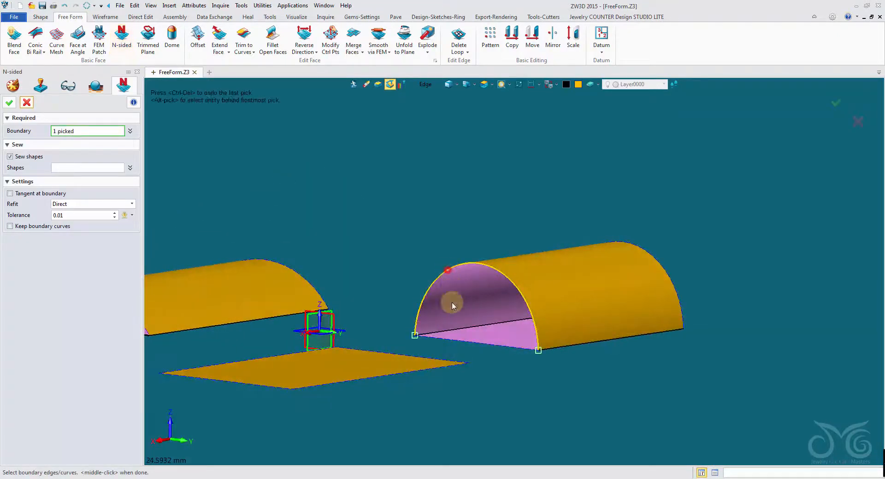
pyautogui.click(453, 340)
pyautogui.click(11, 104)
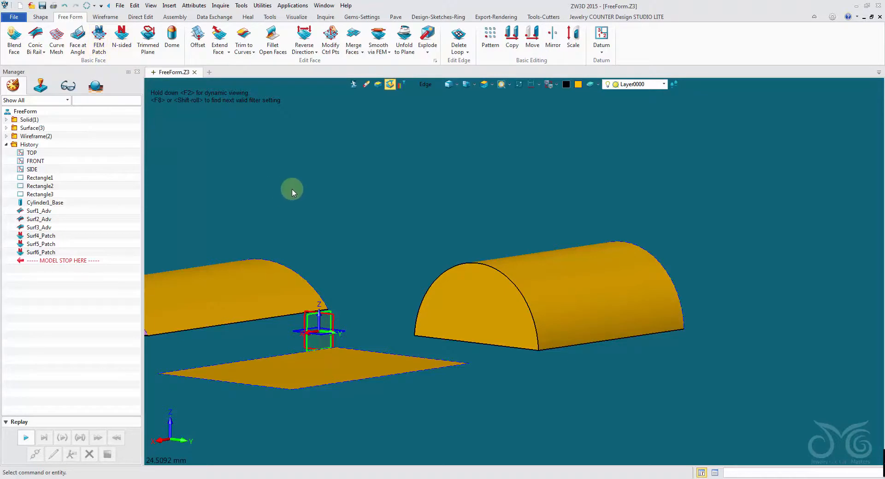
# Close the opposite end of that arch with an FEM Patch using the arc and bottom edge, U and V degree 3
pyautogui.click(99, 39)
pyautogui.moveTo(357, 148); pyautogui.dragTo(601, 252, button='middle')
pyautogui.click(610, 326)
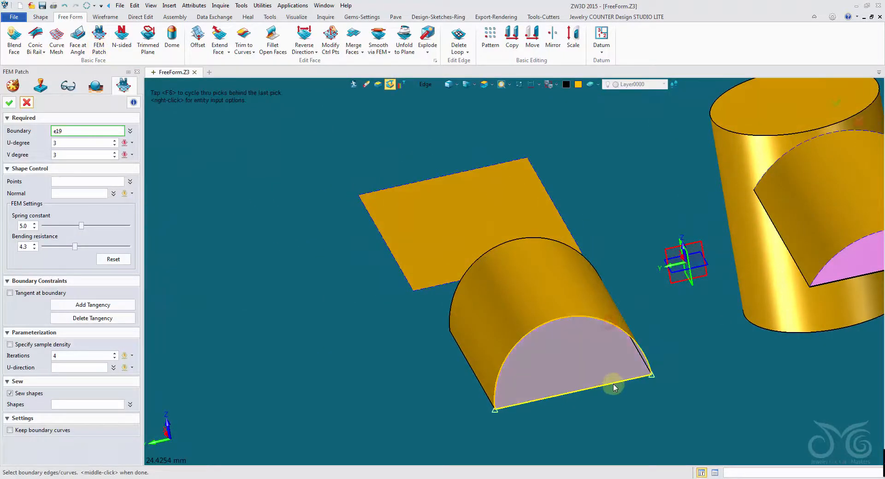
pyautogui.click(613, 386)
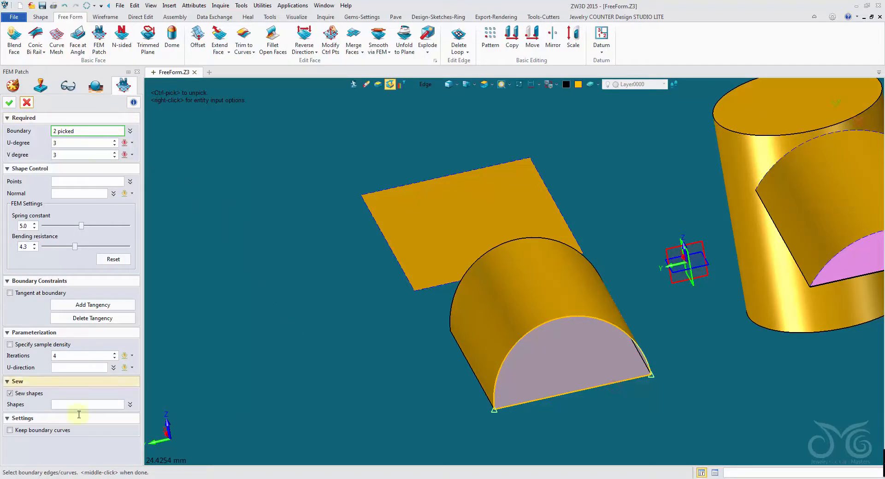
pyautogui.click(9, 102)
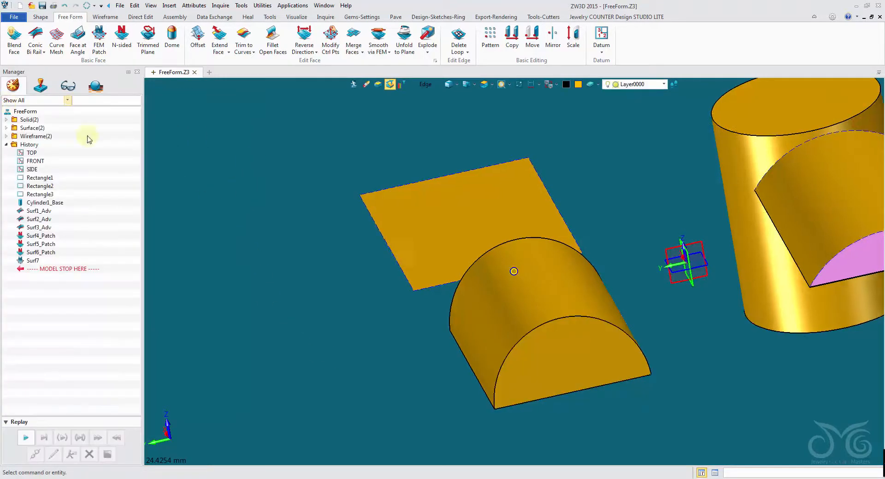
# Create an FEM Patch on one open end of the flatter Conic Bi Rail arch from its arc and bottom edge
pyautogui.moveTo(350, 261); pyautogui.dragTo(562, 206, button='middle')
pyautogui.middleClick(563, 208)
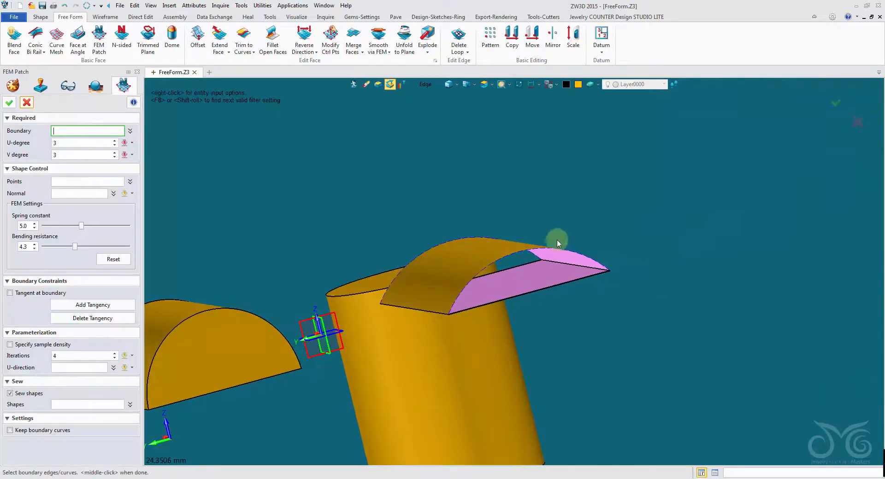
pyautogui.click(552, 285)
pyautogui.moveTo(552, 286); pyautogui.dragTo(538, 202, button='middle')
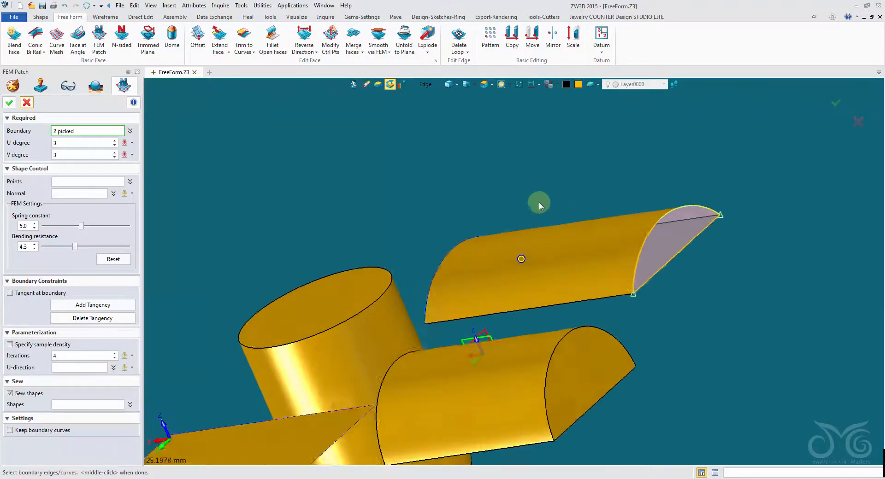
pyautogui.middleClick(538, 199)
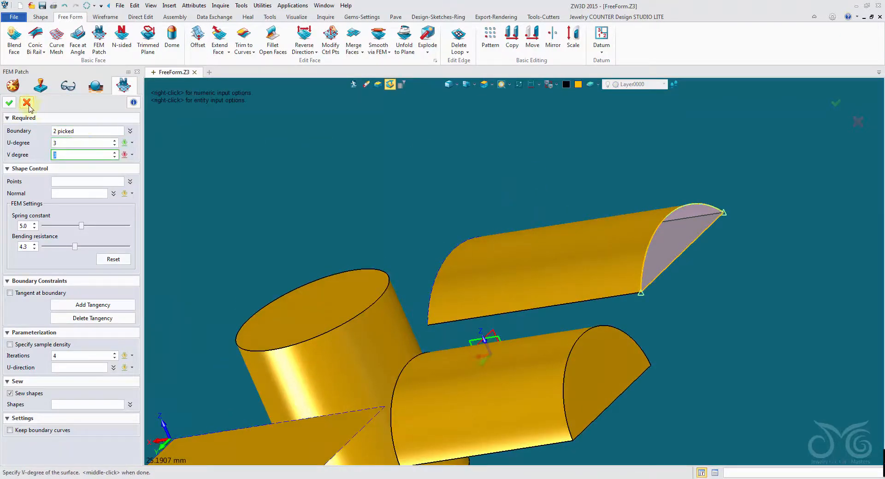
pyautogui.click(29, 106)
# Close the remaining open end of the flatter arch with an N-sided patch from its arc and bottom edge
pyautogui.click(121, 39)
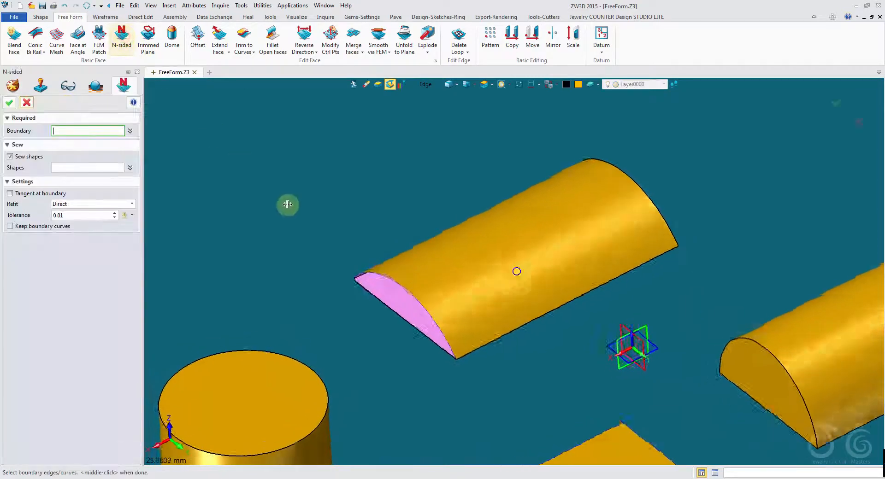
pyautogui.moveTo(288, 205); pyautogui.dragTo(367, 264, button='middle')
pyautogui.click(371, 266)
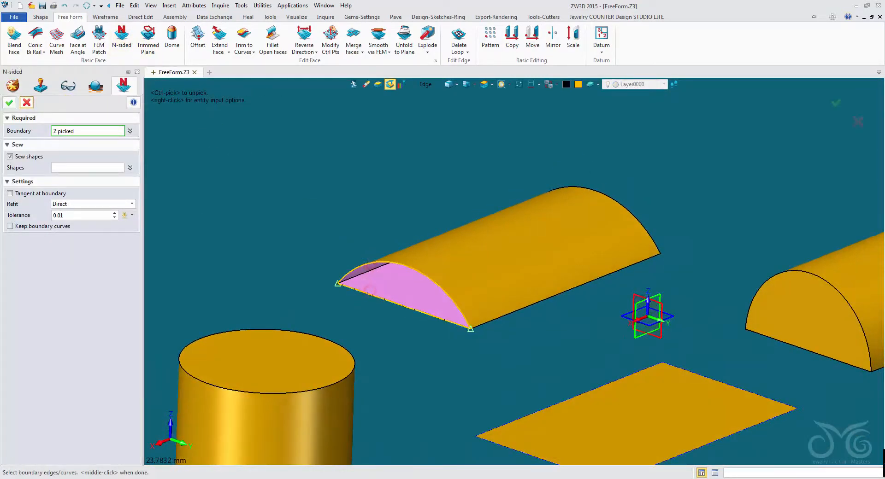
pyautogui.click(25, 104)
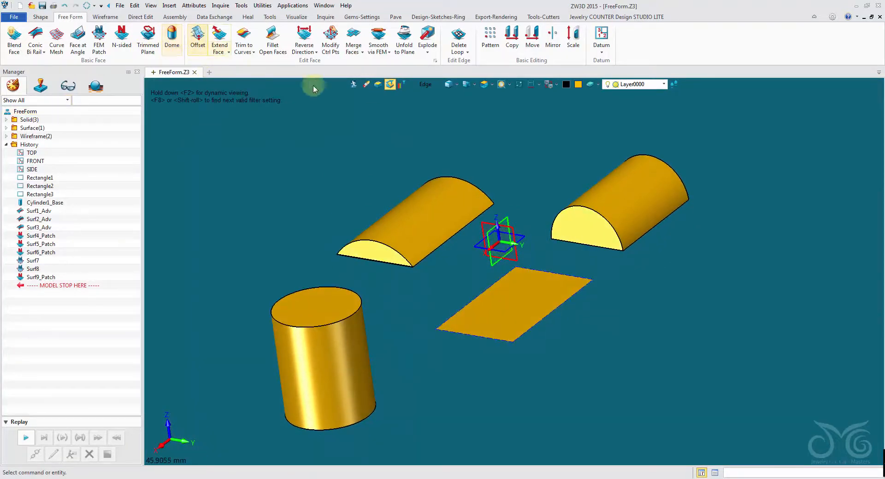
# Restrict picking to faces and erase the top face of the cylinder
pyautogui.click(421, 84)
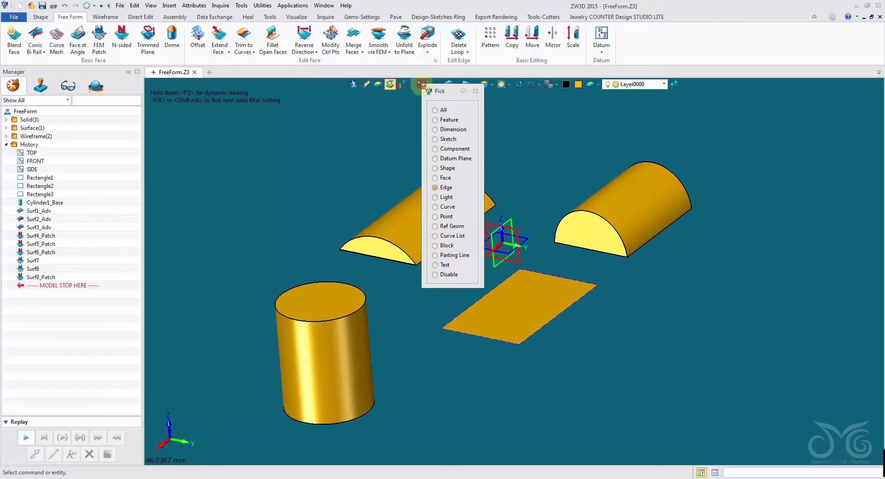
pyautogui.click(445, 178)
pyautogui.rightClick(307, 306)
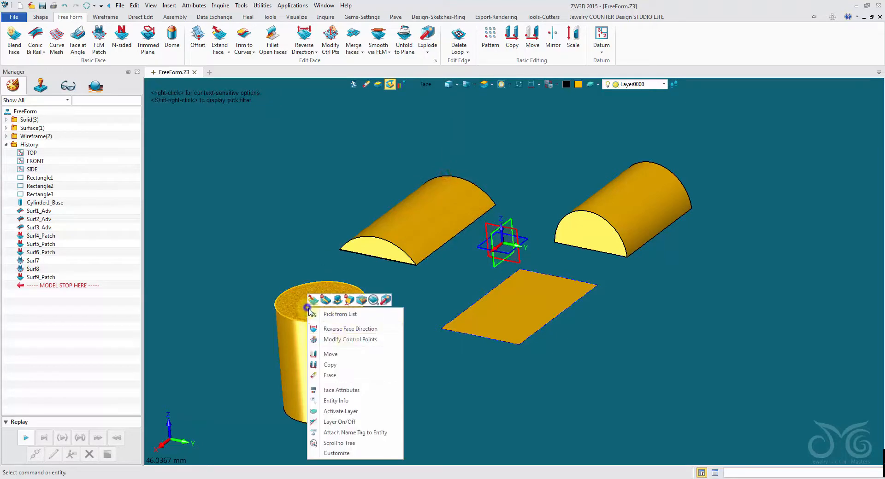
pyautogui.click(357, 376)
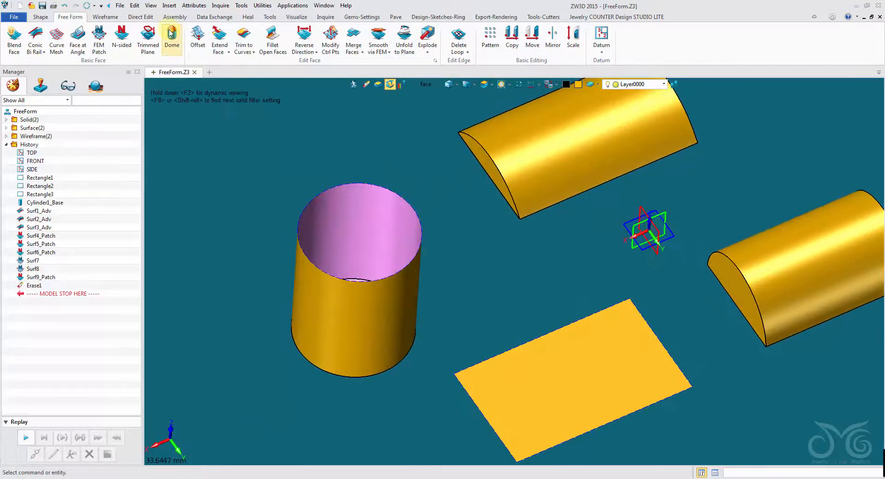
# Start a Dome on the cylinder's open top edge and set its height to -6.42 so it bulges upward
pyautogui.click(171, 32)
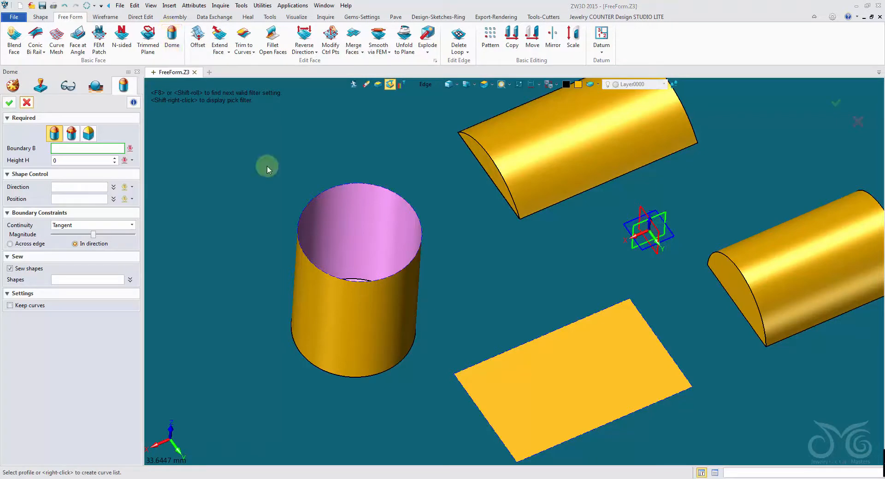
pyautogui.moveTo(230, 184); pyautogui.dragTo(225, 167, button='right')
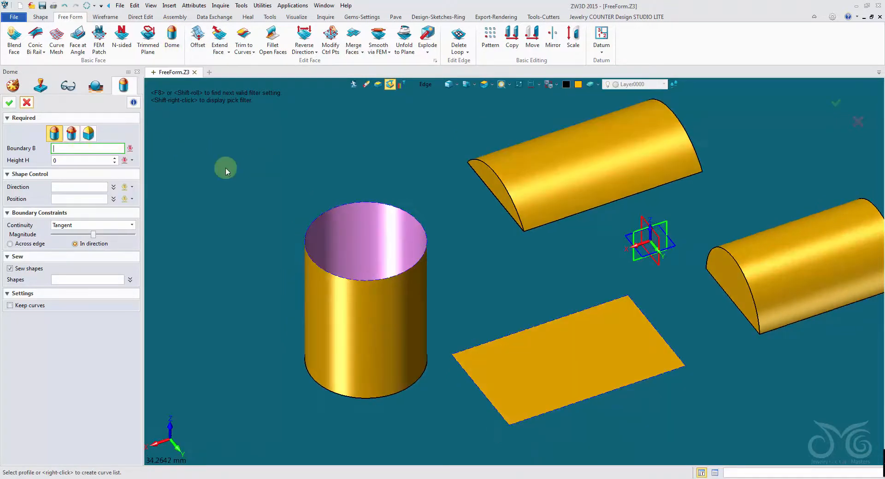
pyautogui.scroll(2, 226, 167)
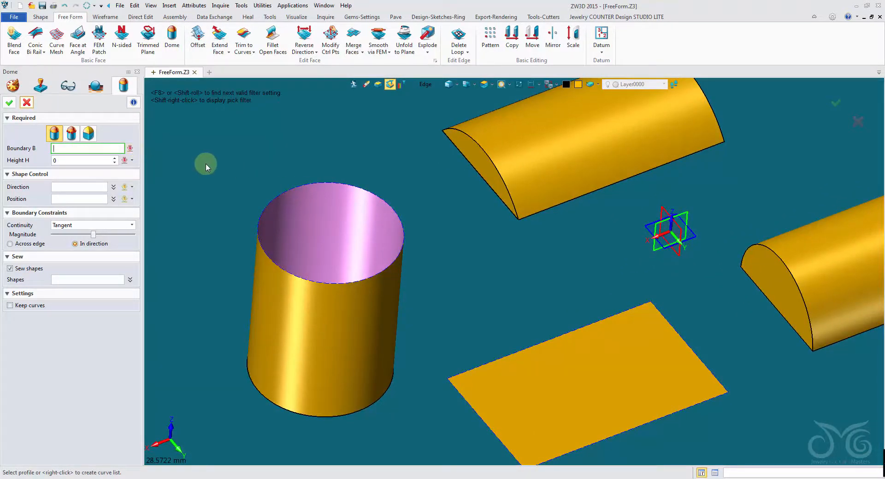
pyautogui.moveTo(206, 155); pyautogui.dragTo(263, 129, button='right')
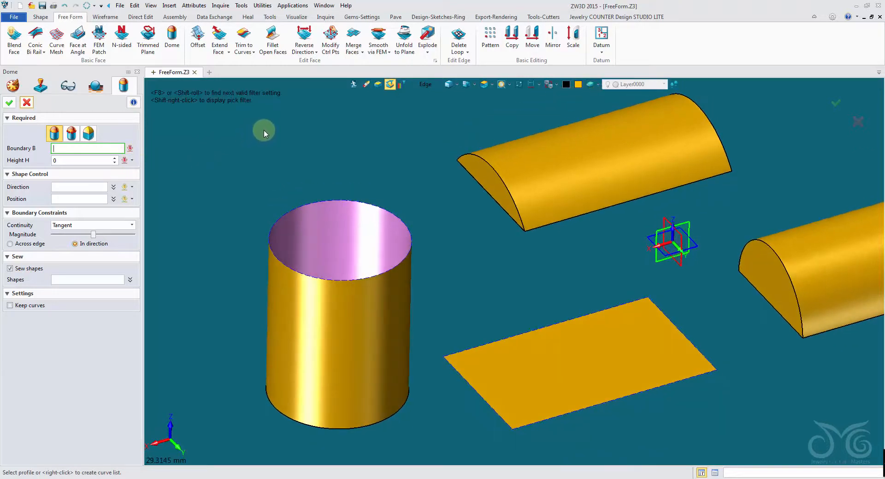
pyautogui.click(329, 201)
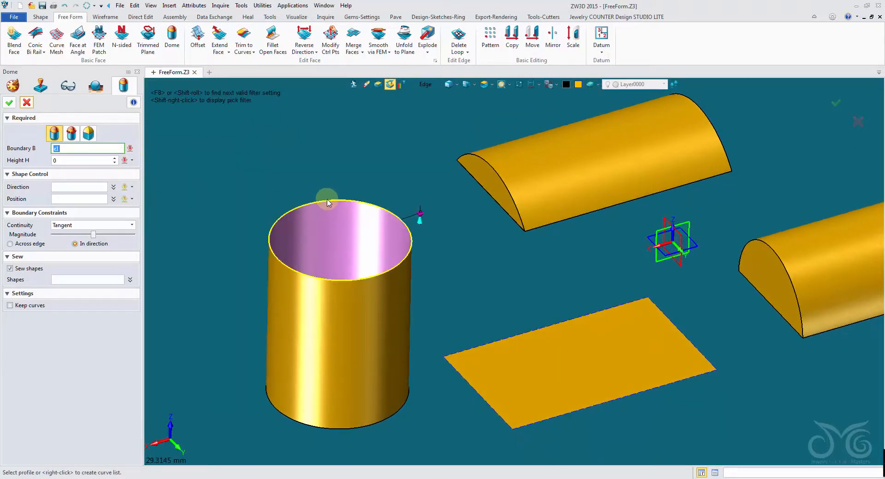
pyautogui.middleClick(329, 201)
pyautogui.moveTo(327, 200); pyautogui.dragTo(340, 215, button='right')
pyautogui.scroll(1, 341, 233)
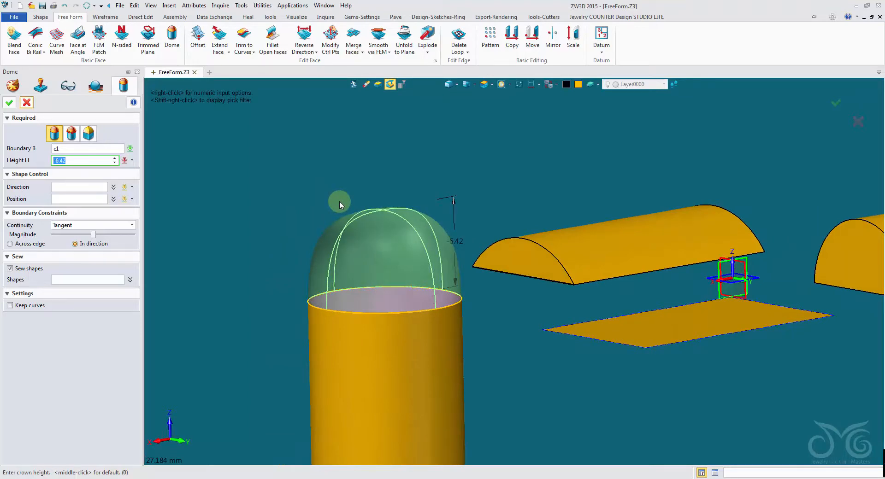
pyautogui.click(340, 203)
# Compare the other two dome types, return to the first type and lower its tangent magnitude for a rounder shape
pyautogui.moveTo(253, 259); pyautogui.dragTo(229, 314, button='right')
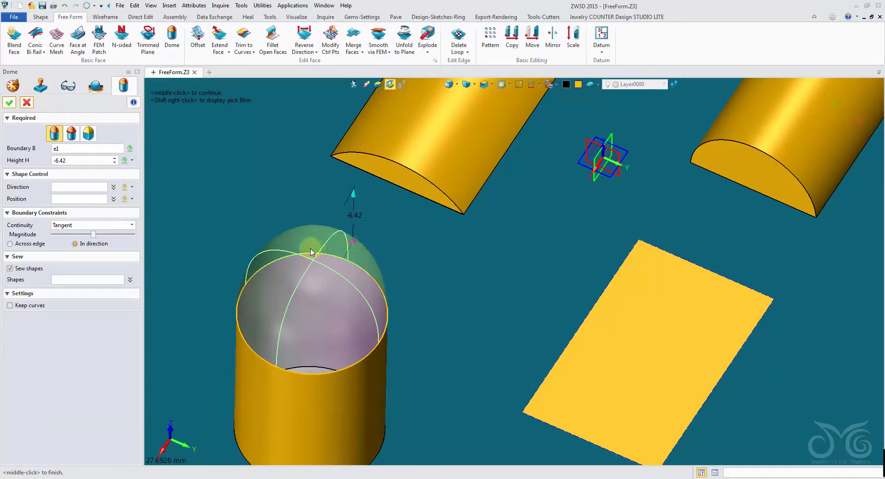
pyautogui.moveTo(208, 279); pyautogui.dragTo(221, 135, button='right')
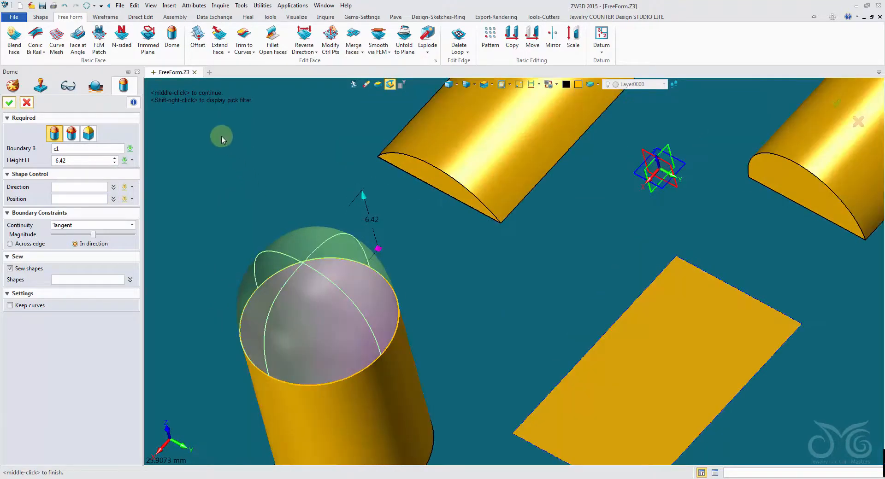
pyautogui.click(76, 134)
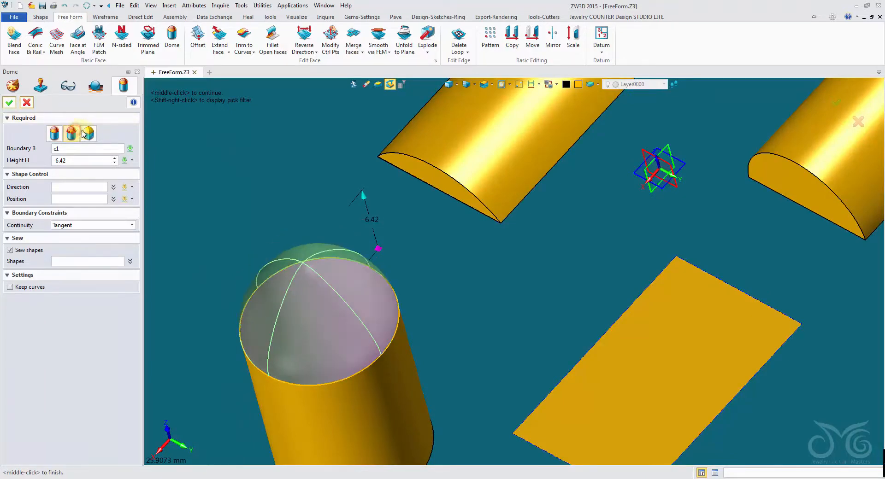
pyautogui.click(89, 134)
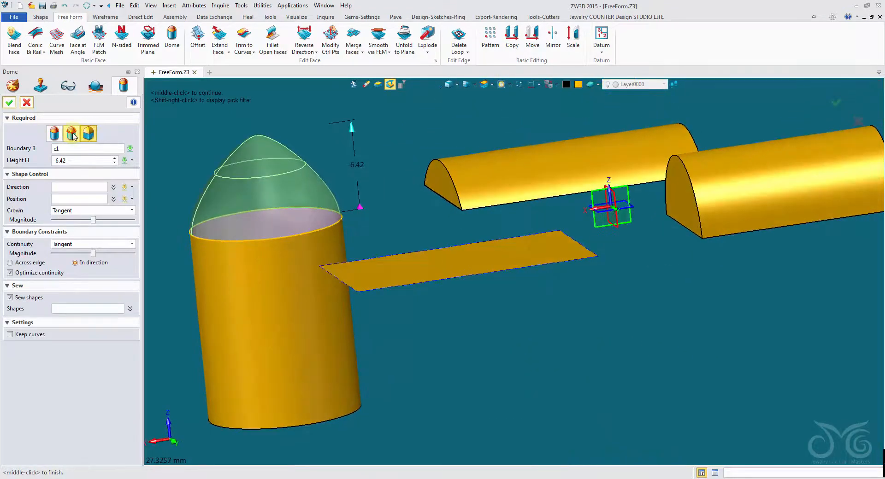
pyautogui.click(56, 135)
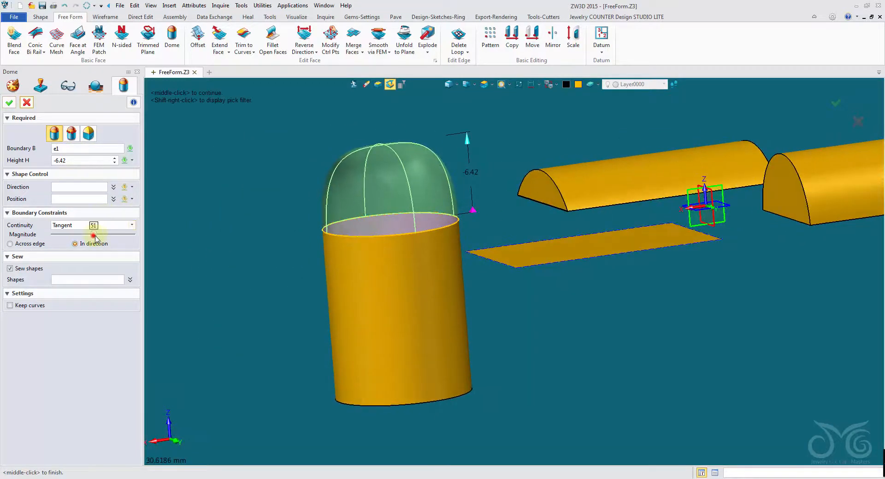
pyautogui.moveTo(96, 238)
pyautogui.mouseDown()
pyautogui.moveTo(76, 235)
pyautogui.moveTo(84, 234)
pyautogui.mouseUp()
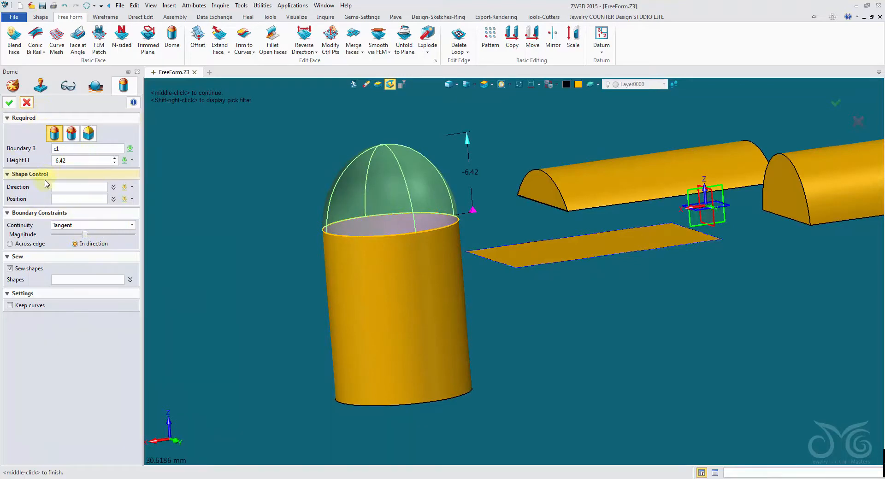
# Create the dome on the cylinder's top and erase the cylinder's flat bottom face
pyautogui.click(9, 105)
pyautogui.moveTo(266, 211); pyautogui.dragTo(267, 210, button='right')
pyautogui.rightClick(365, 294)
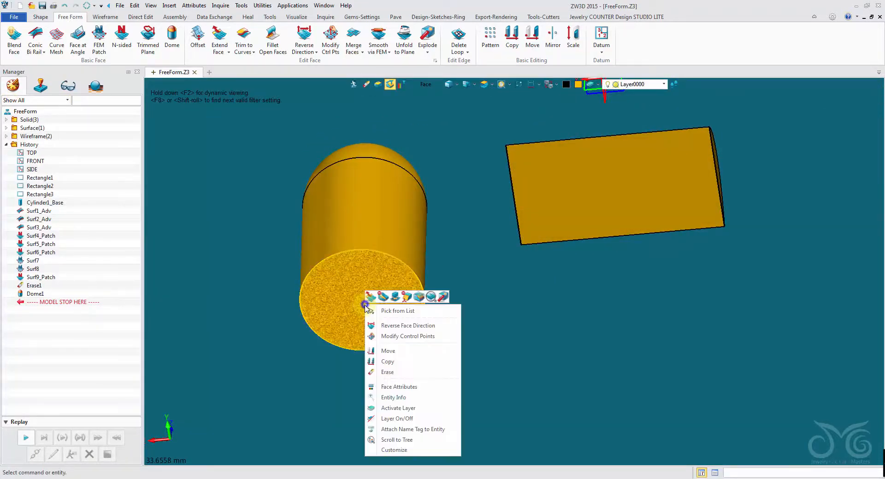
pyautogui.click(397, 372)
pyautogui.moveTo(389, 361); pyautogui.dragTo(294, 221, button='right')
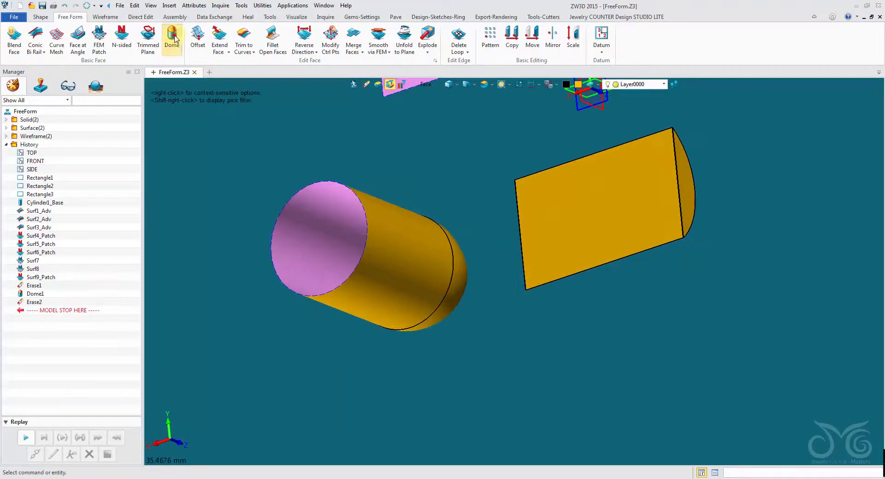
# Start a Dome on the cylinder's open bottom edge using the third dome type and set its height to 8.75
pyautogui.click(171, 41)
pyautogui.scroll(1, 235, 122)
pyautogui.click(258, 148)
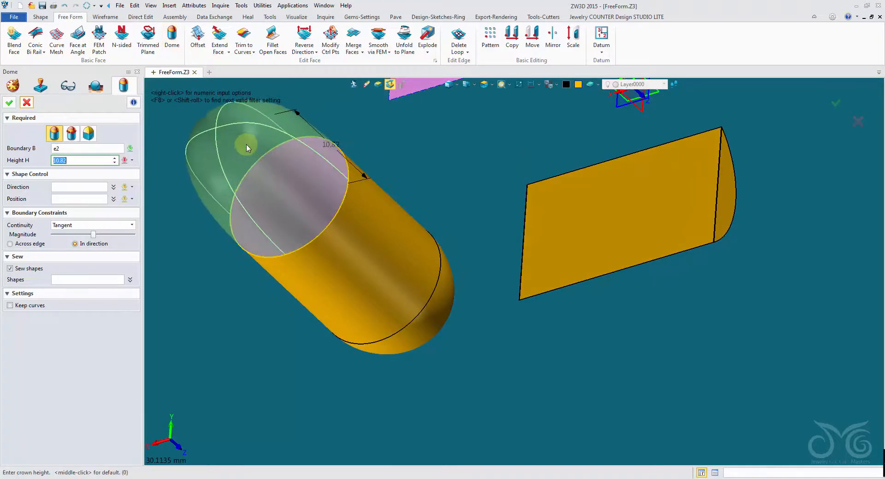
pyautogui.click(89, 134)
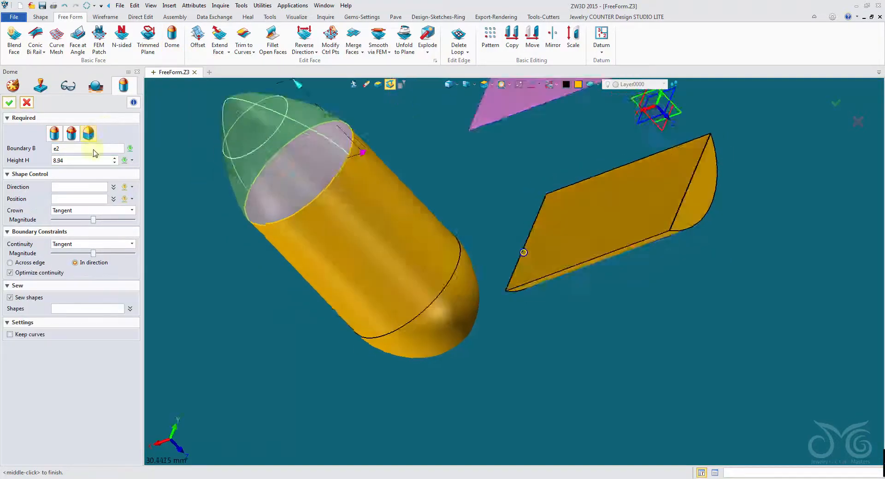
pyautogui.click(81, 161)
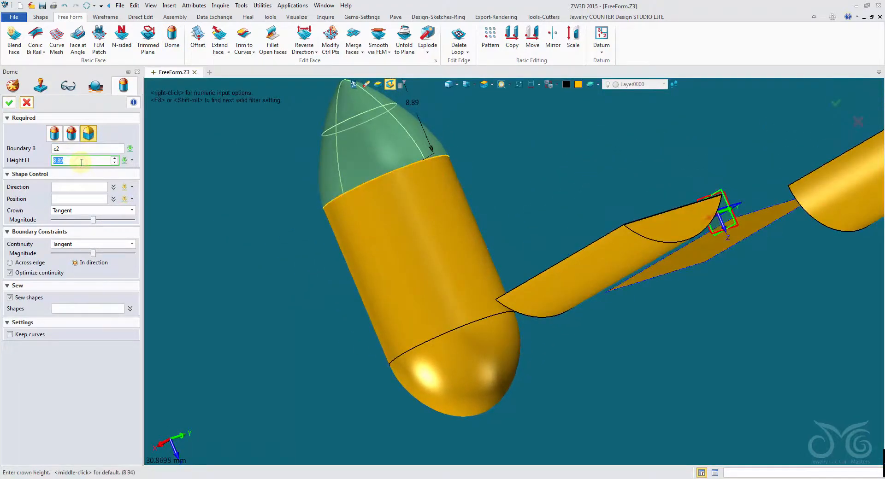
pyautogui.scroll(-5, 82, 163)
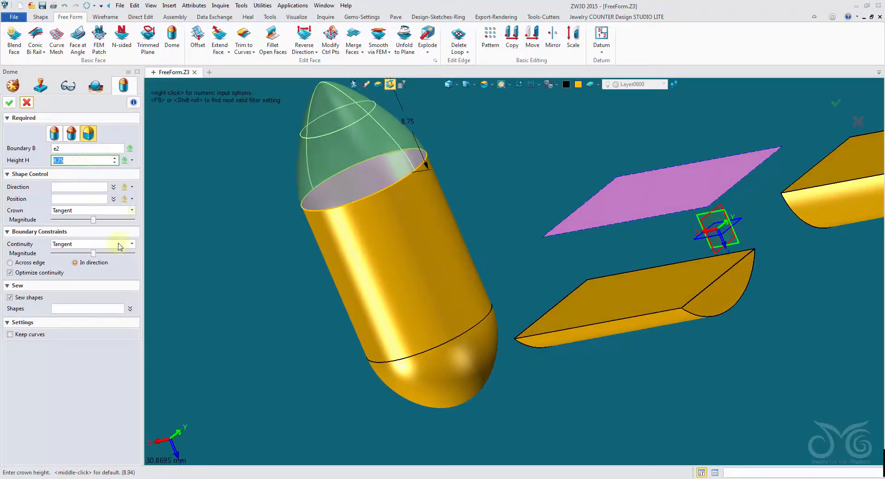
# Raise the crown magnitude and the boundary tangent magnitude for a rounder shape, and create the bottom dome
pyautogui.moveTo(94, 221); pyautogui.dragTo(111, 222)
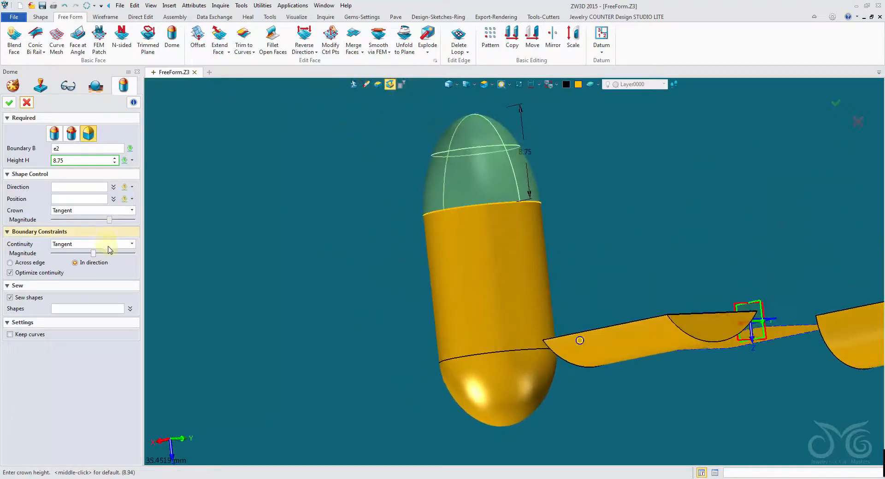
pyautogui.moveTo(92, 254)
pyautogui.mouseDown()
pyautogui.moveTo(66, 254)
pyautogui.moveTo(115, 259)
pyautogui.moveTo(106, 261)
pyautogui.mouseUp()
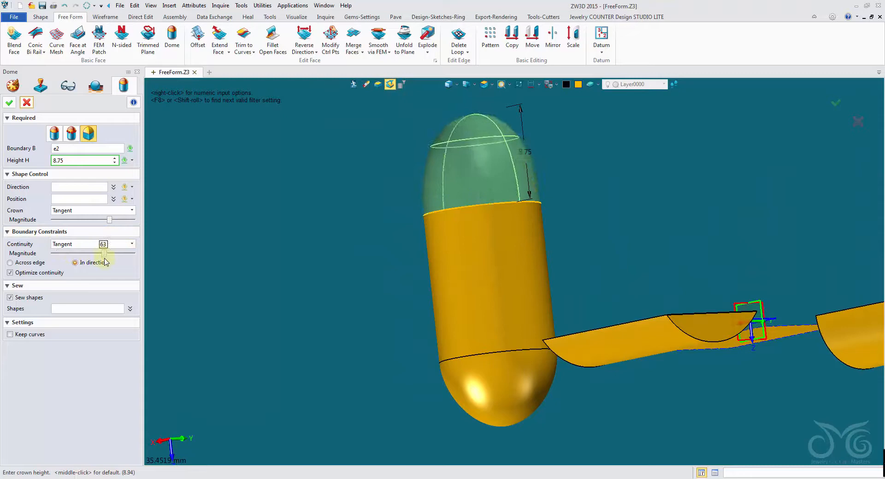
pyautogui.click(10, 104)
# Offset the flat rectangular face upward by 5, keeping the original surface
pyautogui.moveTo(316, 232); pyautogui.dragTo(290, 174, button='middle')
pyautogui.click(195, 36)
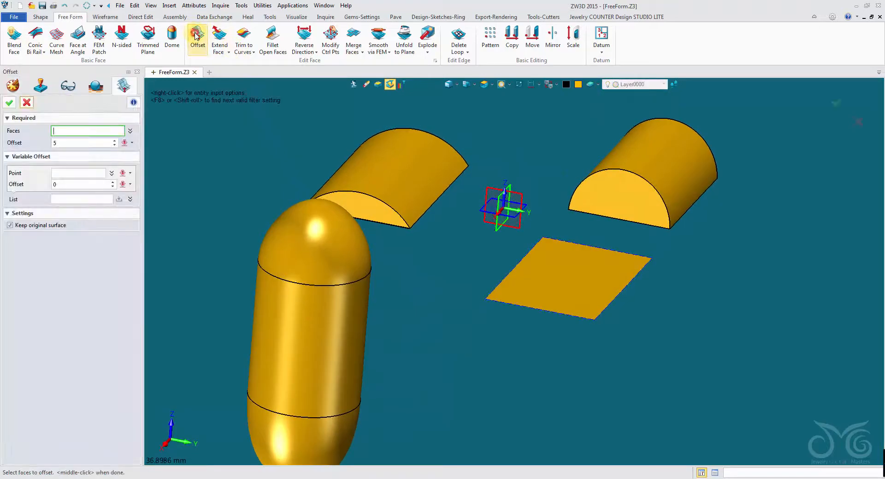
pyautogui.moveTo(516, 270); pyautogui.dragTo(480, 277, button='right')
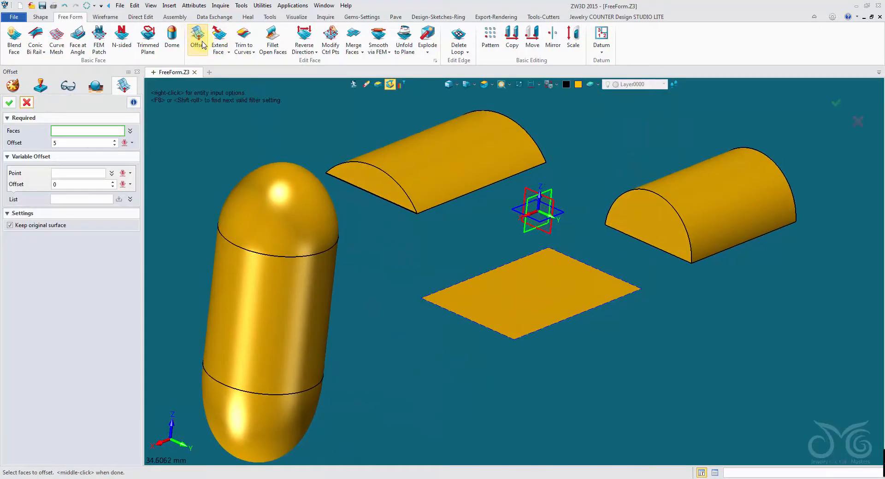
pyautogui.moveTo(394, 253); pyautogui.dragTo(405, 238, button='right')
pyautogui.click(507, 327)
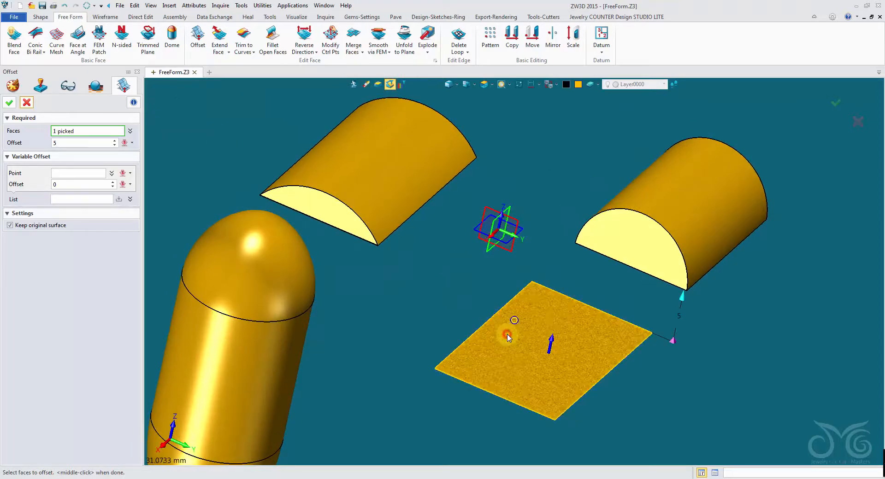
pyautogui.moveTo(506, 335); pyautogui.dragTo(620, 331, button='right')
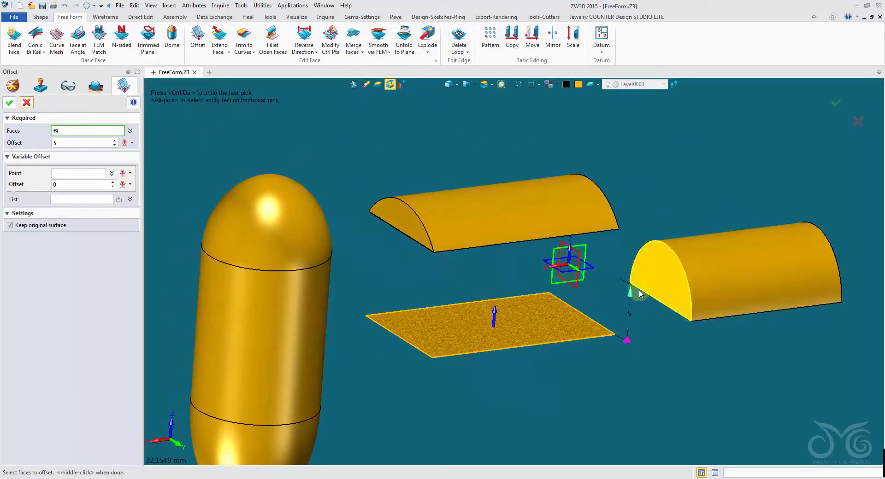
pyautogui.click(9, 104)
# Offset the curved face of the flatter arch outward, keeping the original surface
pyautogui.moveTo(492, 306); pyautogui.dragTo(300, 175, button='right')
pyautogui.middleClick(262, 170)
pyautogui.click(367, 191)
pyautogui.moveTo(368, 191); pyautogui.dragTo(106, 198, button='right')
pyautogui.click(9, 103)
pyautogui.moveTo(228, 224); pyautogui.dragTo(438, 345, button='right')
pyautogui.moveTo(517, 302); pyautogui.dragTo(517, 355, button='middle')
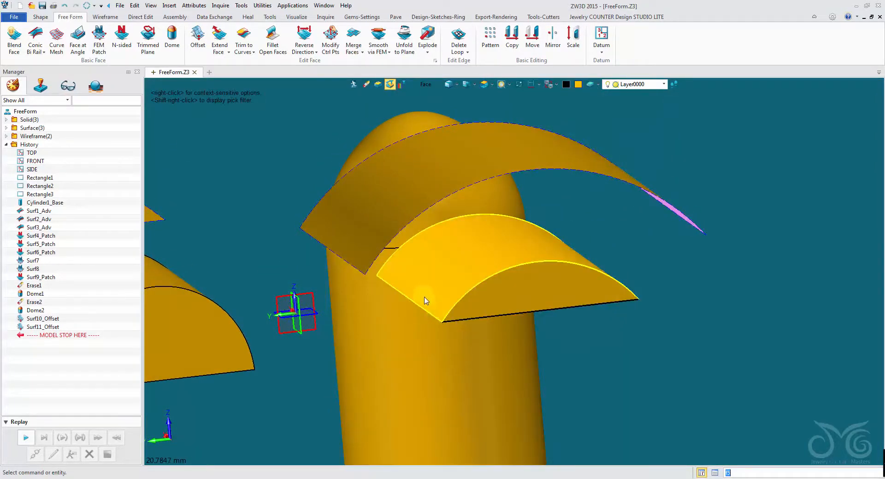
pyautogui.moveTo(424, 296); pyautogui.dragTo(445, 312, button='middle')
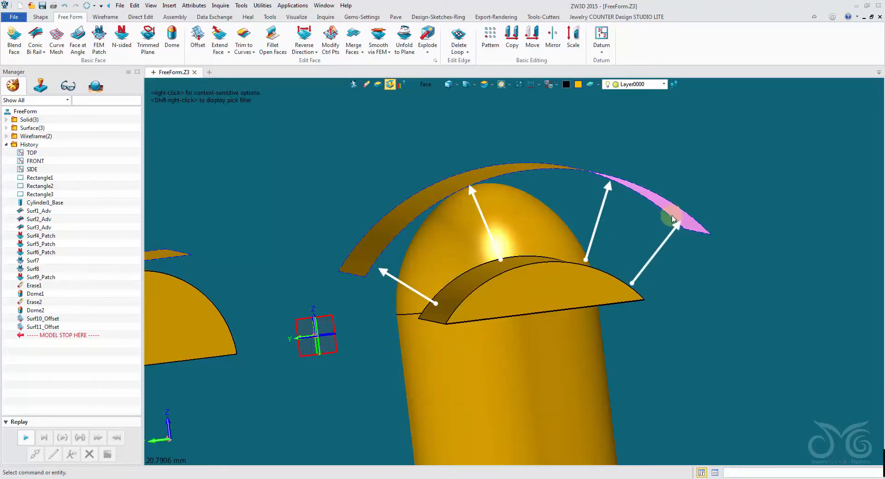
# Start a linear Extend Face on the upper flat sheet from one edge with a distance of 5
pyautogui.moveTo(632, 279)
pyautogui.mouseDown(button='right')
pyautogui.moveTo(630, 292)
pyautogui.moveTo(628, 283)
pyautogui.mouseUp(button='right')
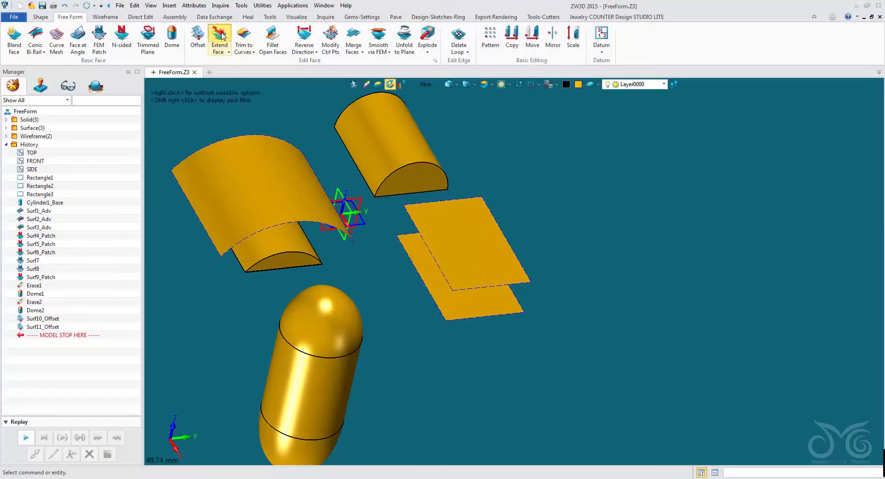
pyautogui.click(220, 35)
pyautogui.moveTo(525, 205); pyautogui.dragTo(554, 213, button='right')
pyautogui.click(479, 225)
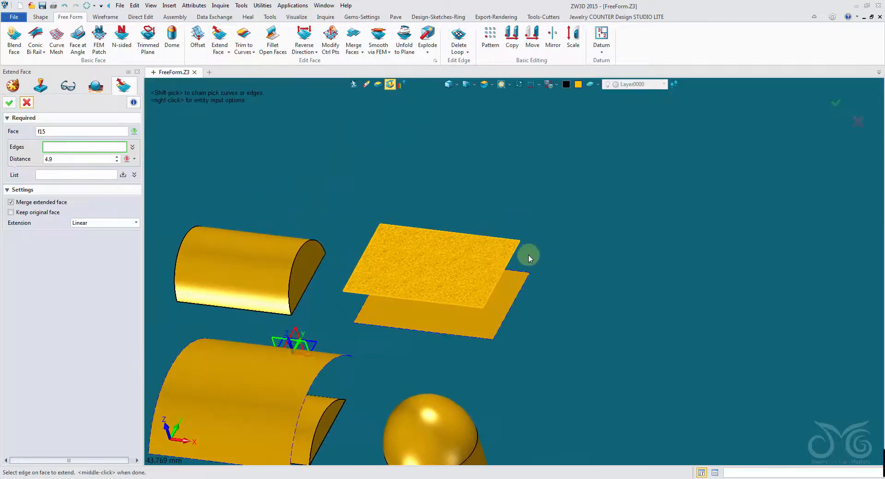
pyautogui.click(513, 257)
pyautogui.click(88, 160)
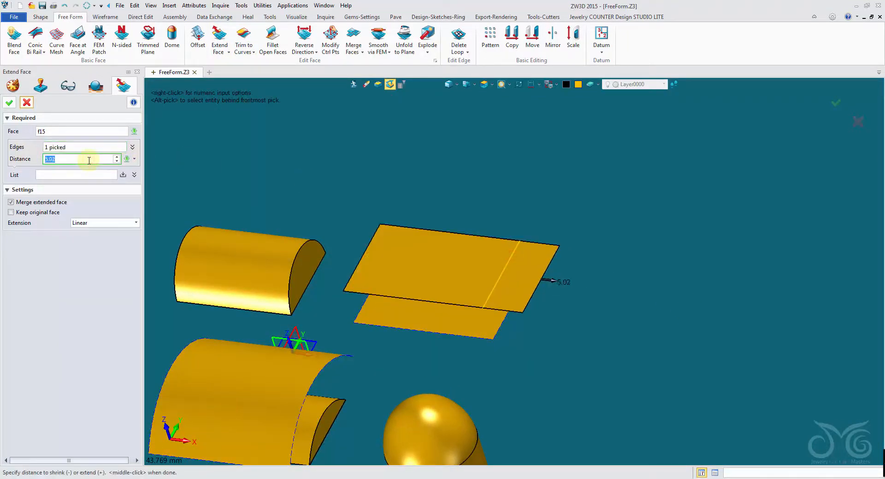
# Add the sheet's adjacent edge to the extension and create the merged extended face
pyautogui.click(85, 148)
pyautogui.moveTo(396, 203); pyautogui.dragTo(433, 227, button='right')
pyautogui.click(435, 229)
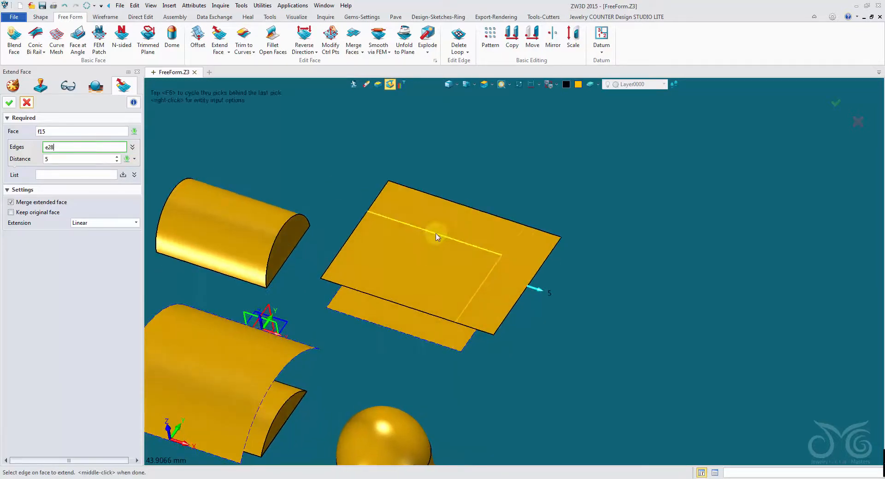
pyautogui.moveTo(641, 270); pyautogui.dragTo(92, 122, button='right')
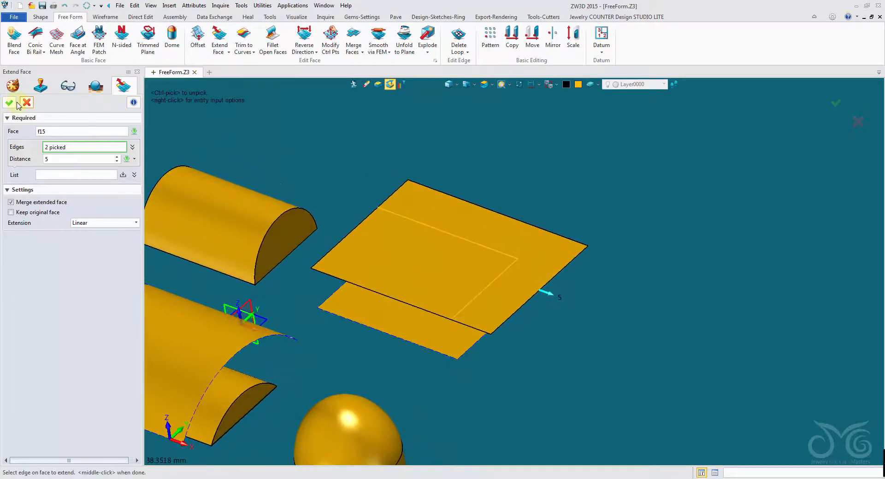
pyautogui.click(11, 102)
pyautogui.moveTo(723, 240); pyautogui.dragTo(379, 200, button='right')
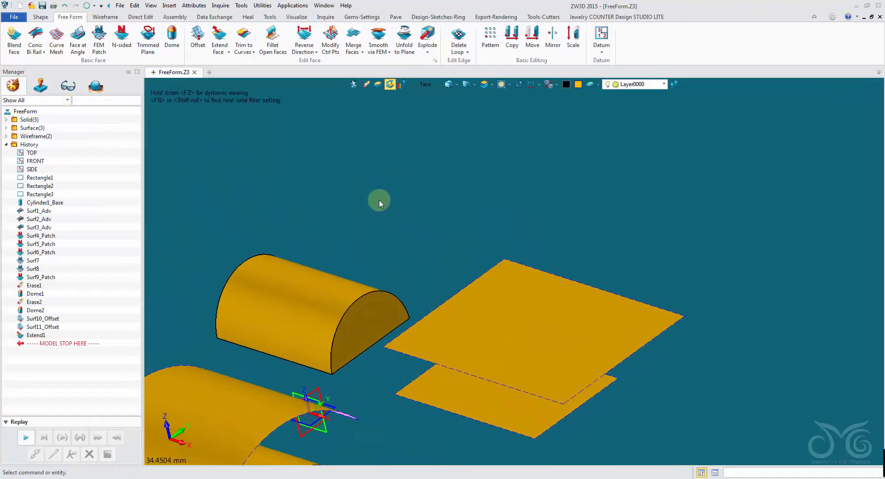
pyautogui.click(244, 49)
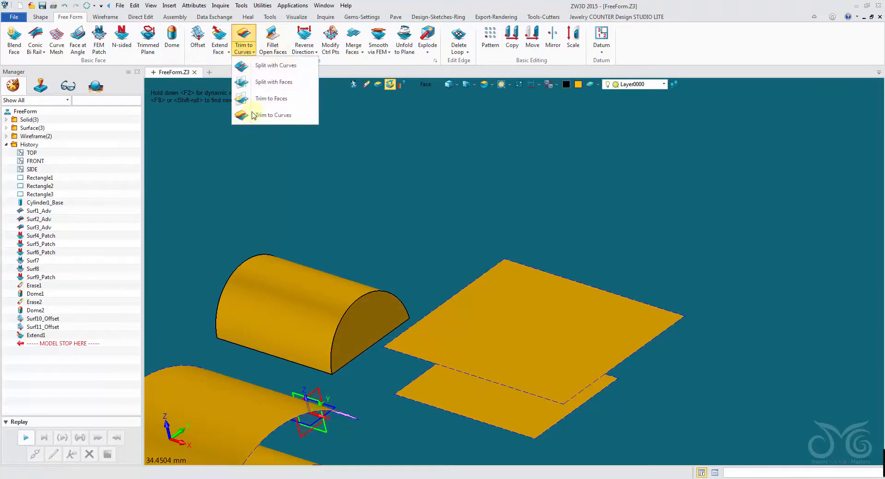
pyautogui.click(280, 68)
pyautogui.moveTo(364, 124); pyautogui.dragTo(263, 132, button='right')
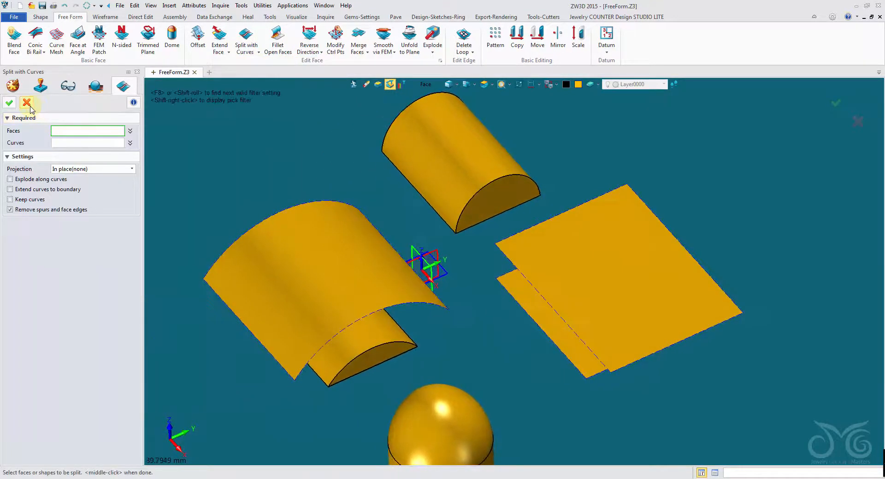
# Create a closed degree 2 Curve on Face through five points on the taller arch's curved face
pyautogui.click(107, 18)
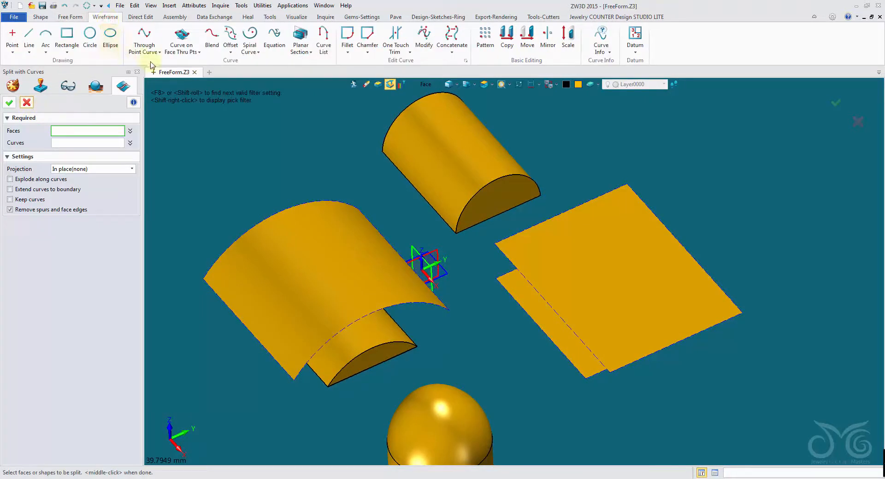
pyautogui.click(182, 36)
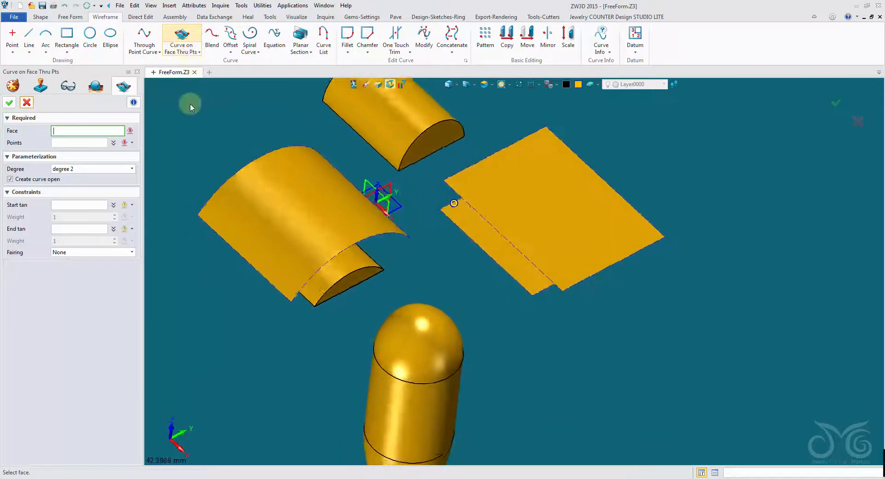
pyautogui.click(275, 244)
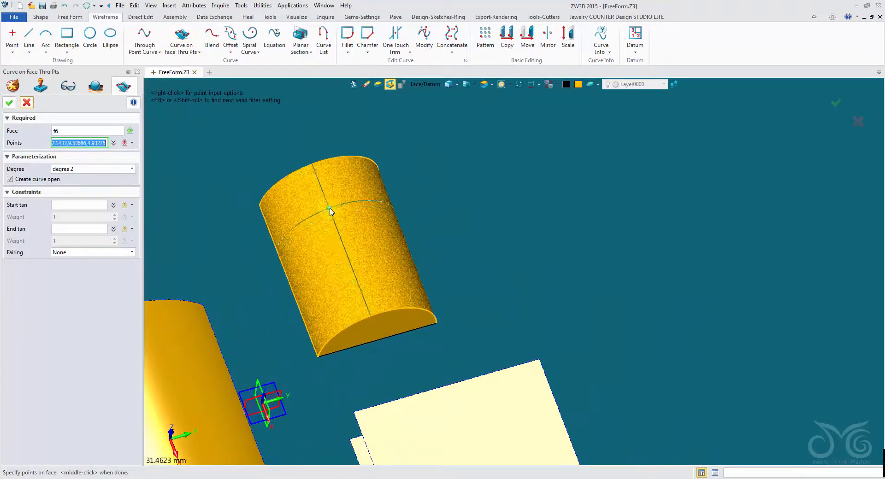
pyautogui.click(316, 251)
pyautogui.click(353, 277)
pyautogui.click(389, 218)
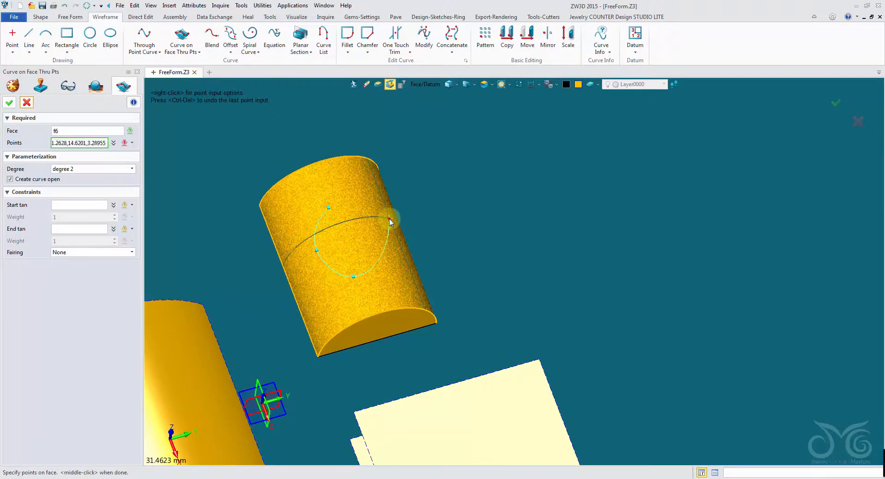
pyautogui.click(368, 198)
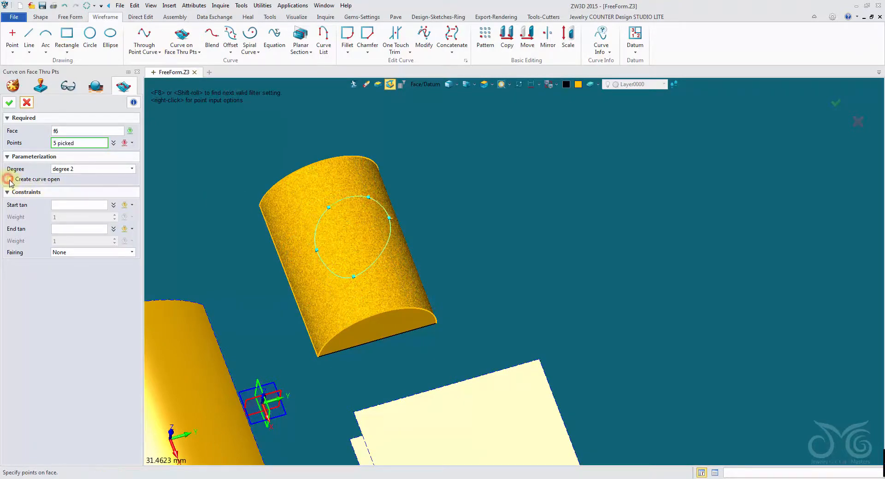
pyautogui.moveTo(572, 214); pyautogui.dragTo(650, 223, button='middle')
pyautogui.click(8, 105)
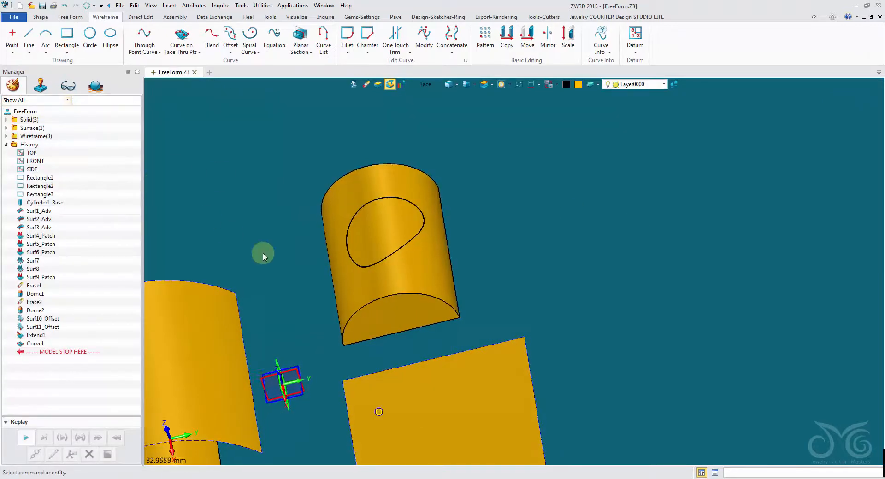
# Create iso-curves in both U and V directions through a point near the middle of the offset arch face
pyautogui.moveTo(259, 253); pyautogui.dragTo(224, 131, button='middle')
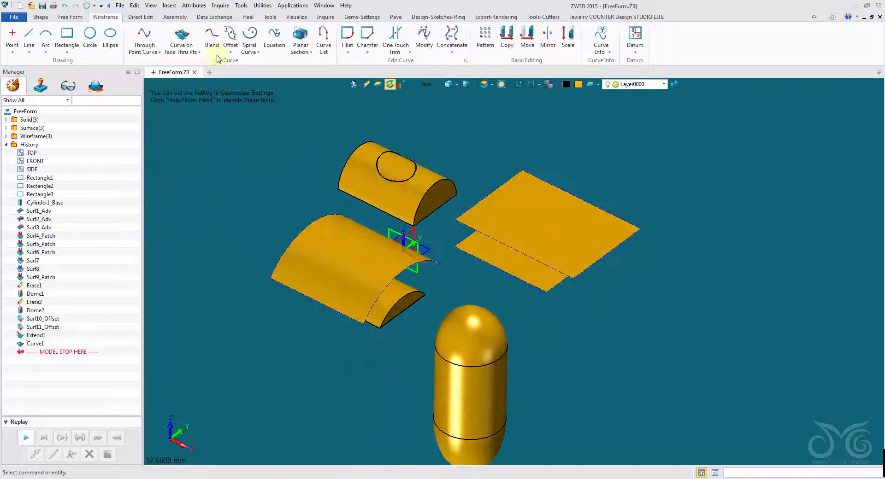
pyautogui.click(186, 53)
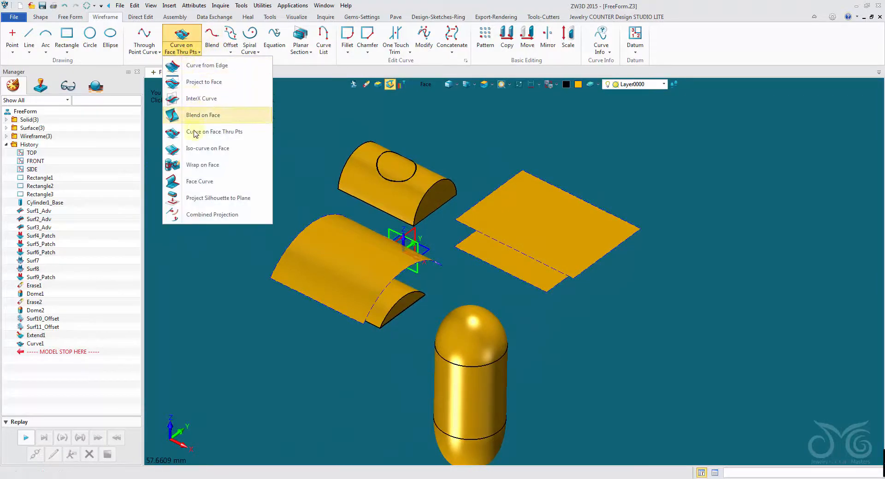
pyautogui.click(198, 148)
pyautogui.click(343, 286)
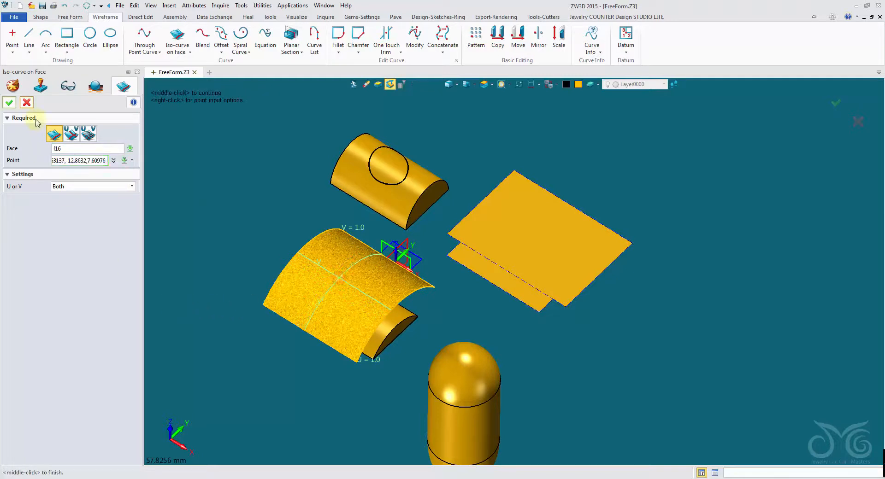
pyautogui.click(10, 103)
# Start a Text in UV-Space with the text ABCD, the Arial font and a font size of 3
pyautogui.moveTo(198, 305); pyautogui.dragTo(700, 307, button='middle')
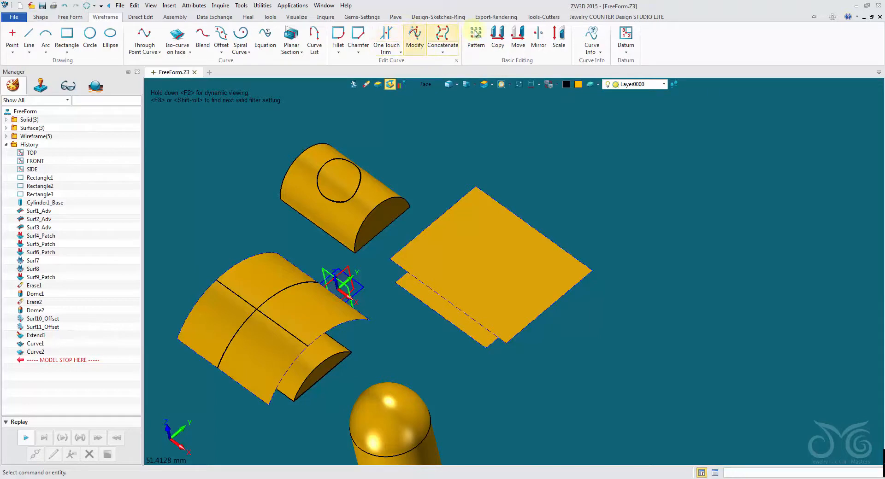
pyautogui.click(541, 18)
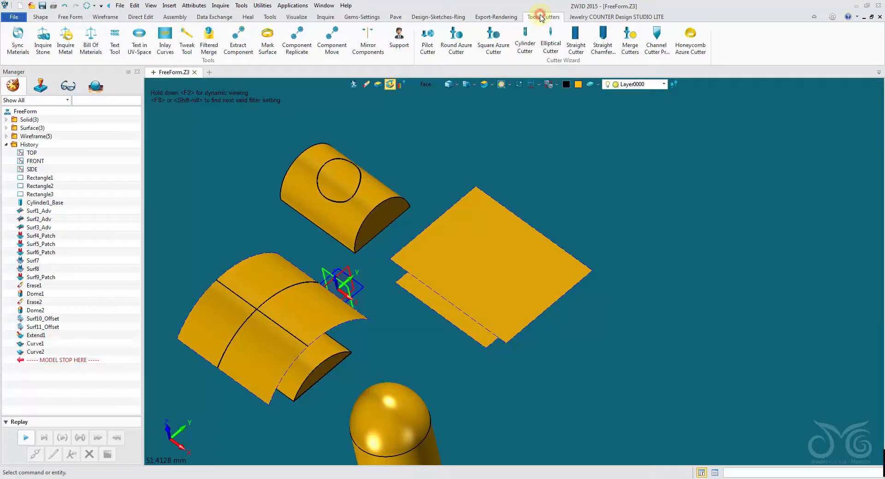
pyautogui.click(133, 50)
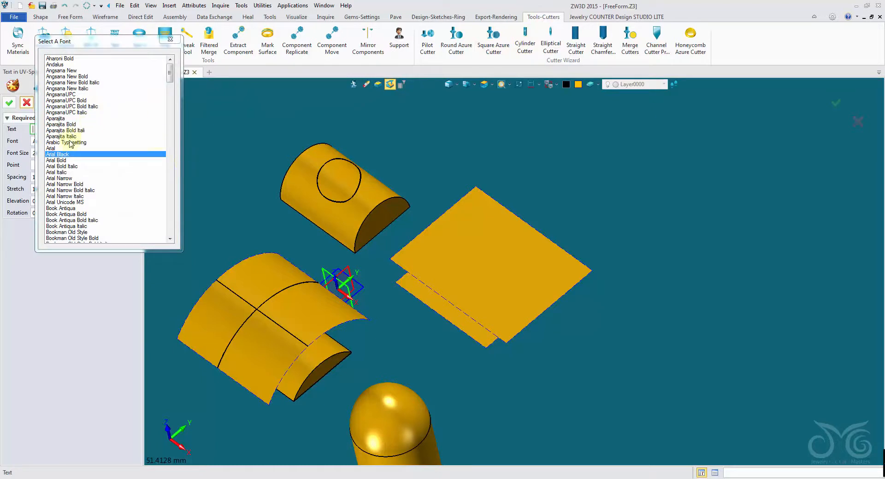
pyautogui.click(65, 148)
pyautogui.moveTo(136, 44); pyautogui.dragTo(294, 37)
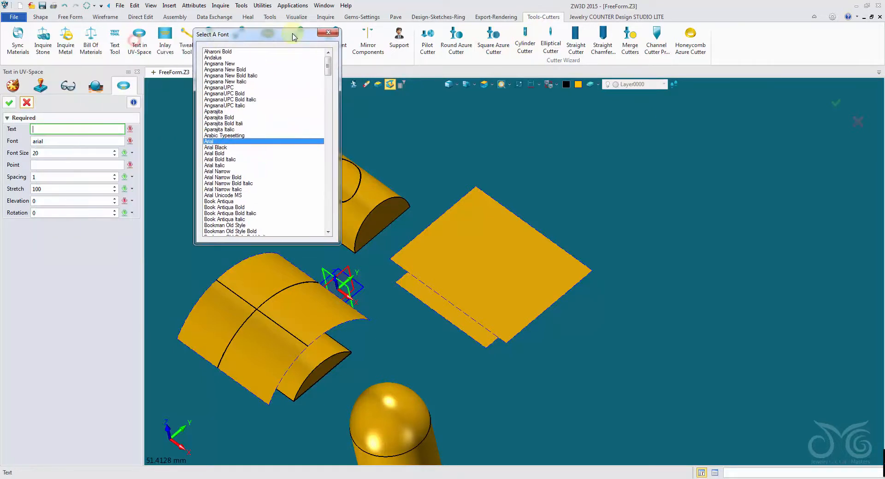
pyautogui.click(43, 130)
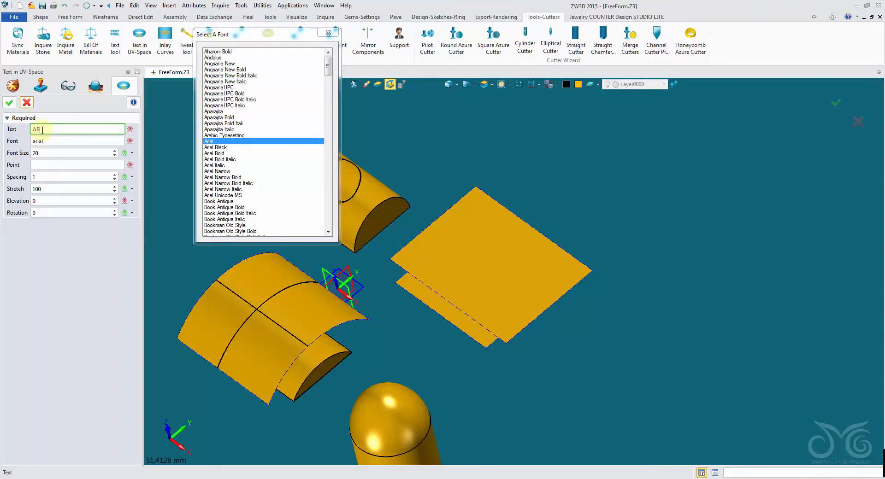
pyautogui.click(48, 154)
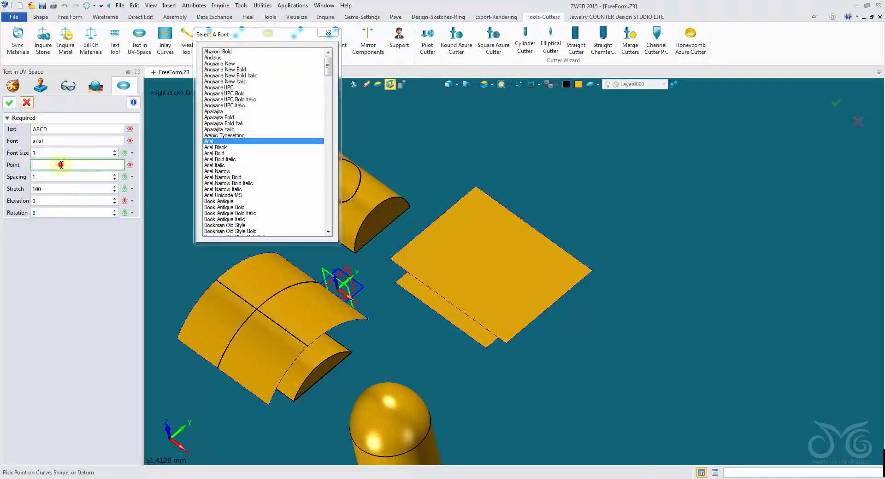
# Rotate the text by 270 and place it near the middle of the capsule's cylindrical face
pyautogui.moveTo(299, 390); pyautogui.dragTo(304, 254, button='middle')
pyautogui.moveTo(324, 351); pyautogui.dragTo(251, 339, button='right')
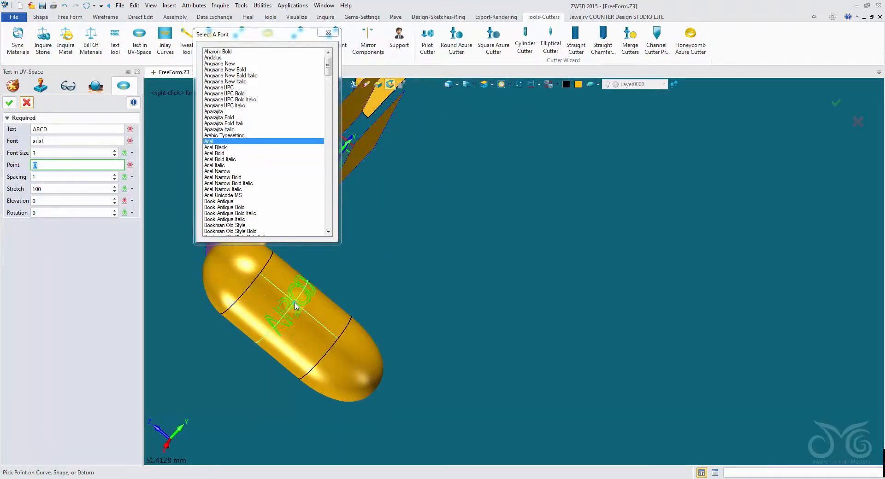
pyautogui.moveTo(295, 304); pyautogui.dragTo(276, 308, button='right')
pyautogui.click(173, 208)
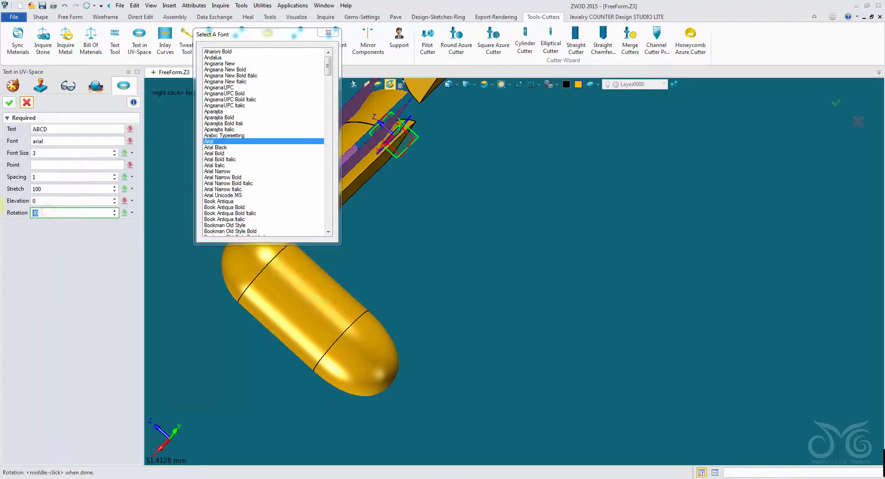
pyautogui.click(294, 294)
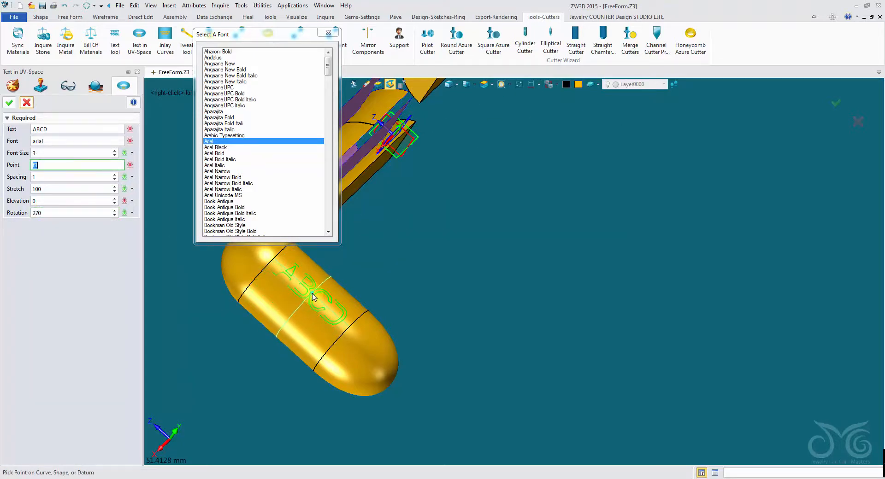
pyautogui.click(313, 293)
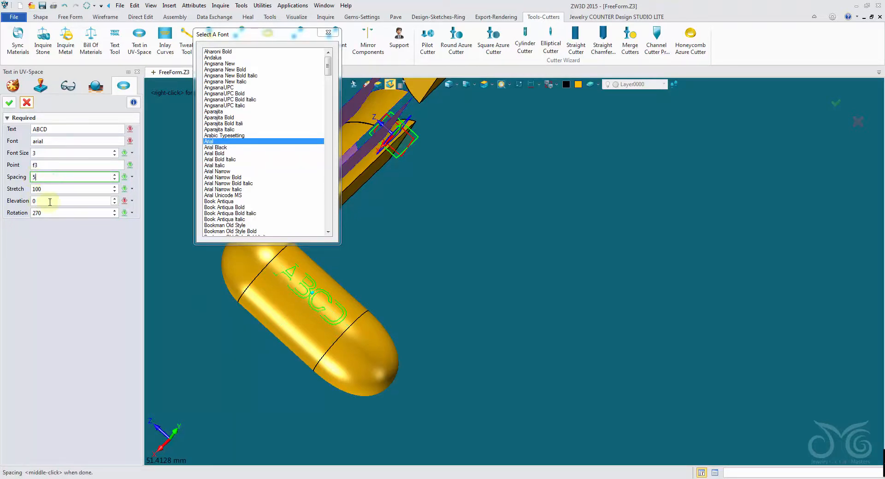
# Set the text spacing to 25 and create the text curves on the capsule
pyautogui.click(49, 177)
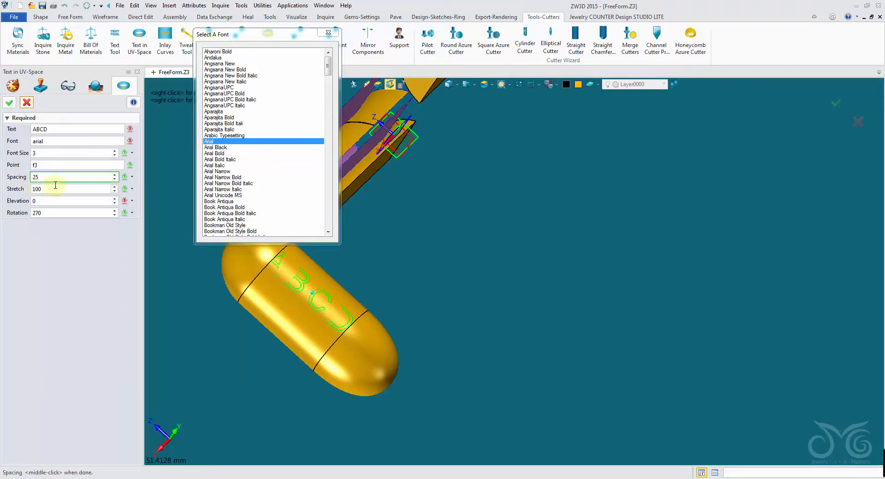
pyautogui.click(52, 199)
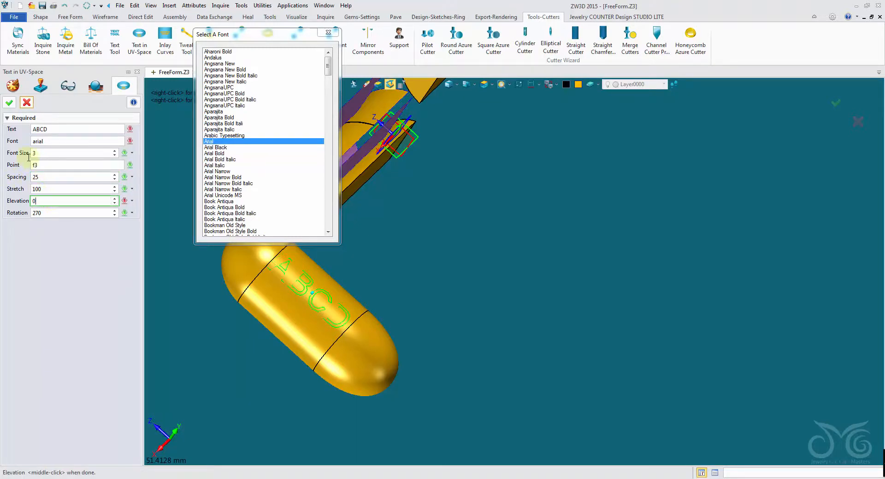
pyautogui.click(9, 103)
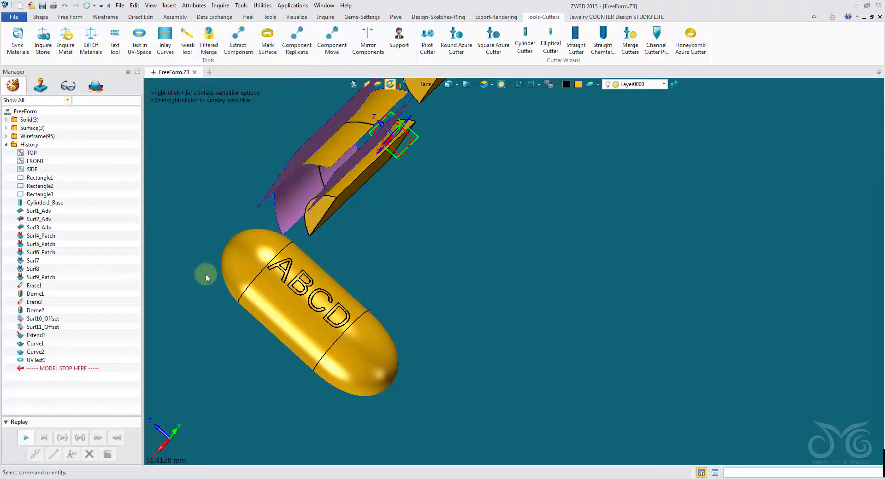
pyautogui.moveTo(205, 274); pyautogui.dragTo(163, 86, button='right')
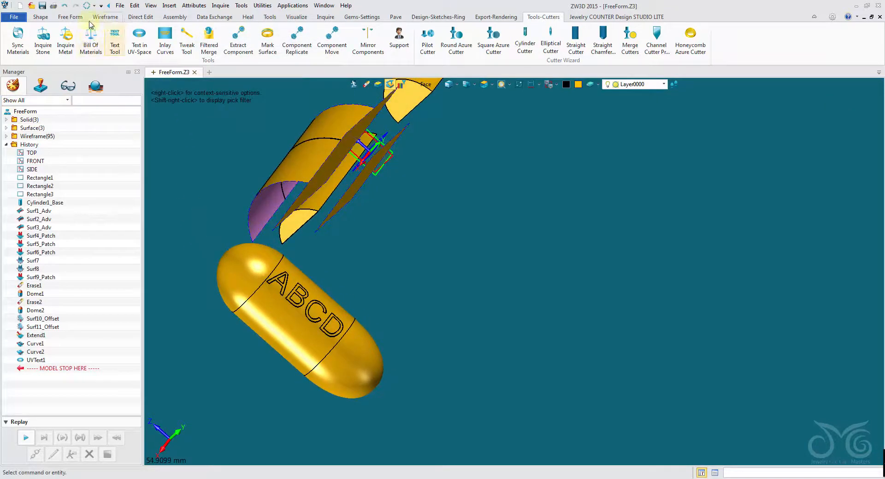
# Split the taller arch's curved face in place with the closed curve drawn on it, using Split with Curves
pyautogui.click(70, 17)
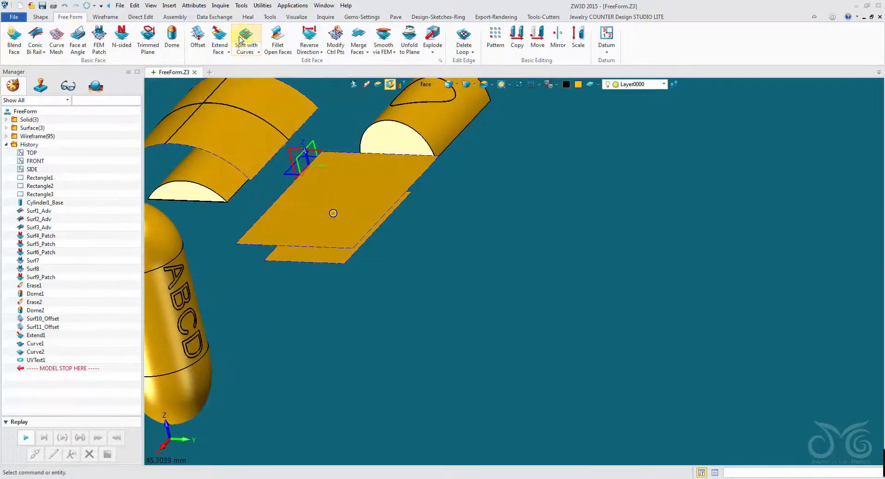
pyautogui.click(246, 37)
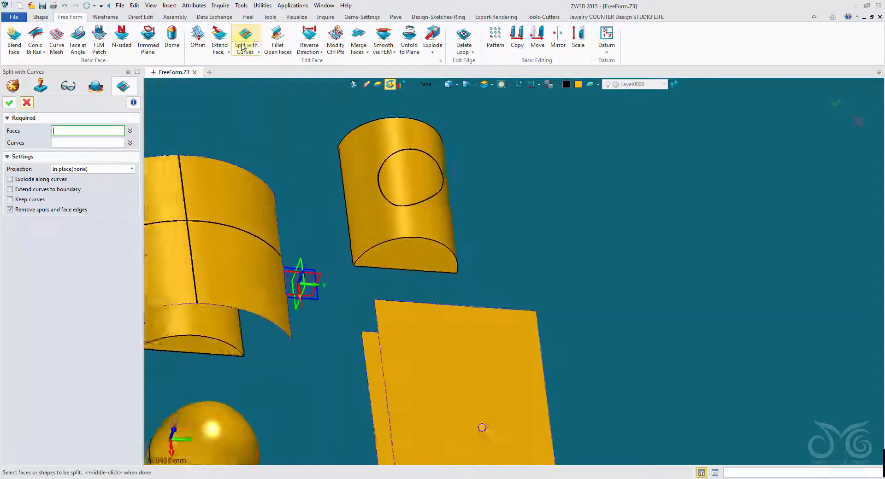
pyautogui.click(407, 138)
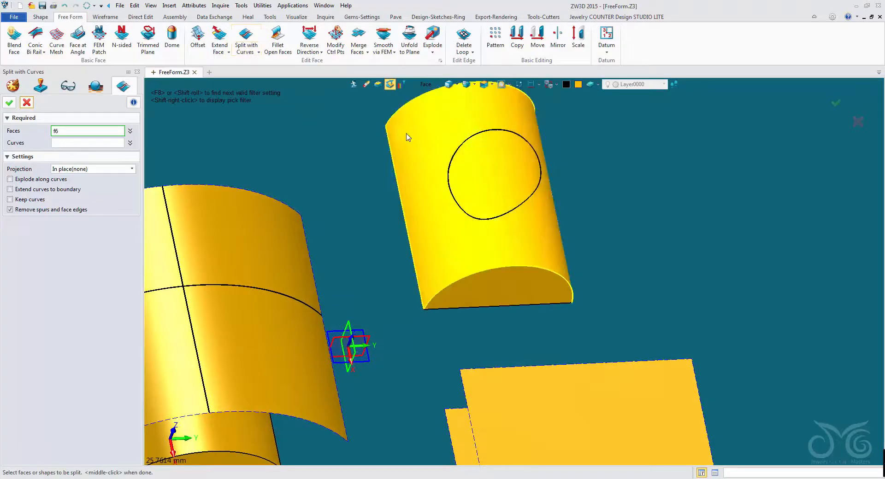
pyautogui.middleClick(404, 190)
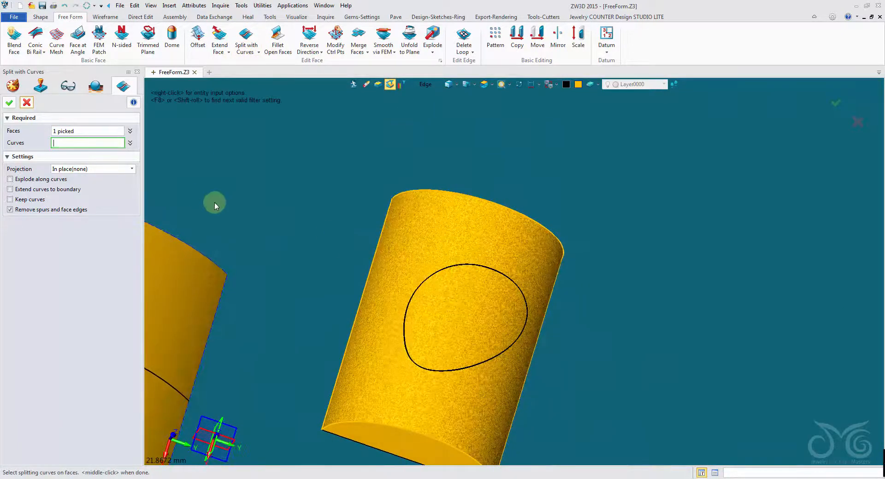
pyautogui.click(422, 90)
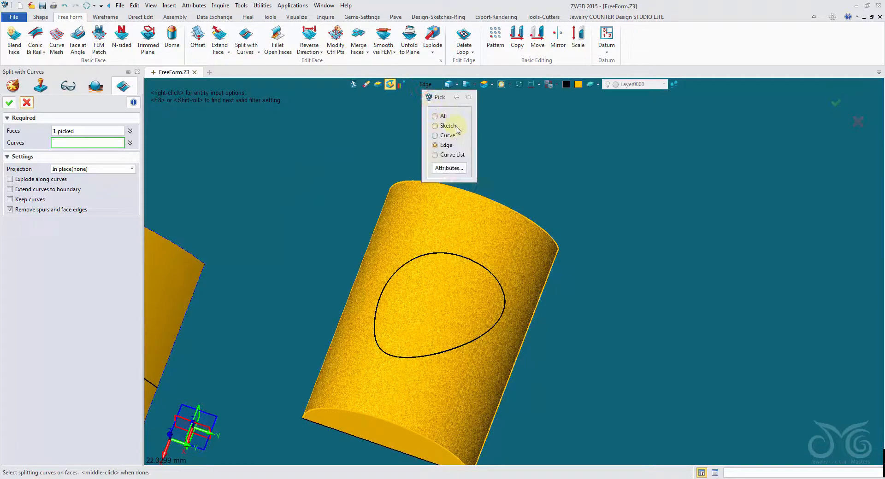
pyautogui.click(446, 135)
pyautogui.click(435, 253)
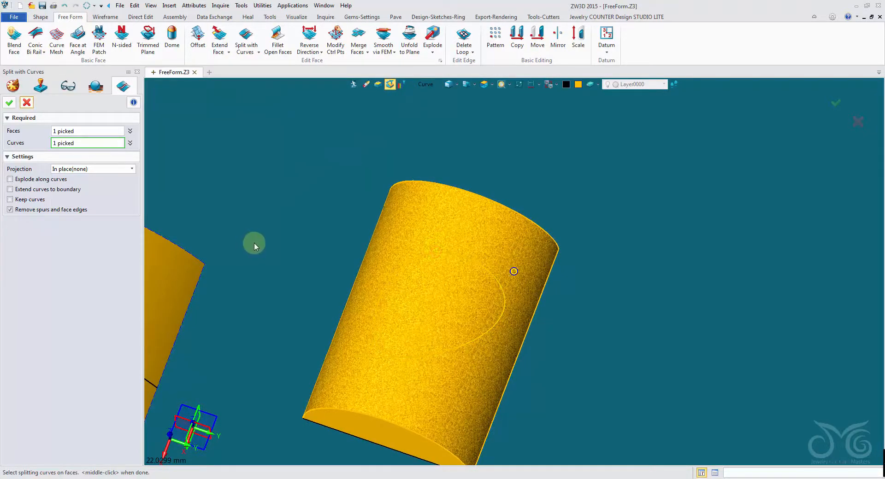
pyautogui.moveTo(254, 243); pyautogui.dragTo(349, 179, button='right')
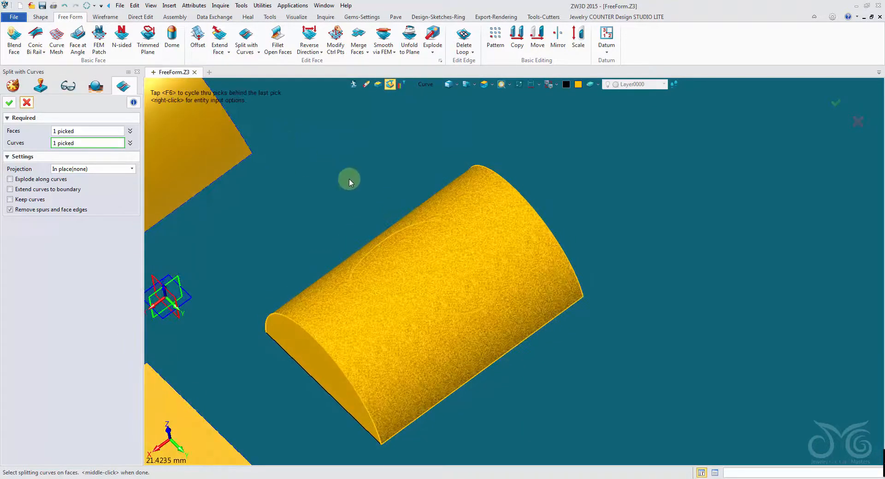
pyautogui.click(10, 103)
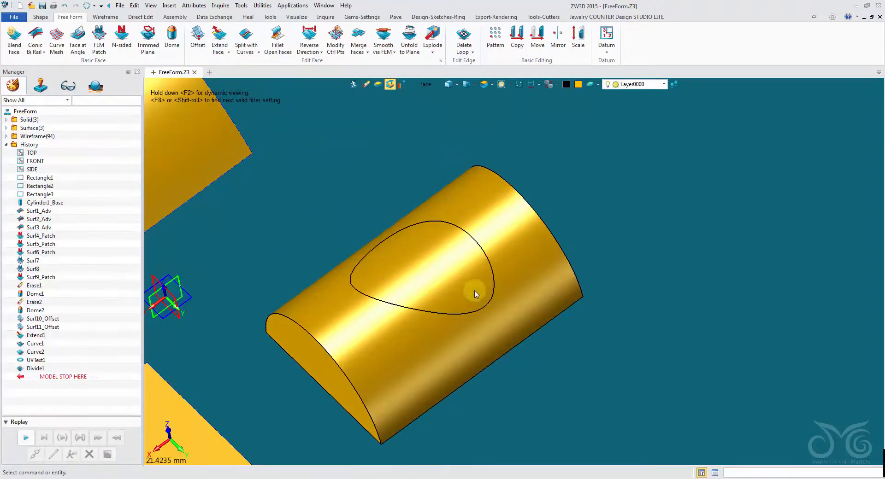
# Examine the regions inside and outside the closed curve on the taller arch as separate faces, without splitting anything further
pyautogui.middleClick(321, 152)
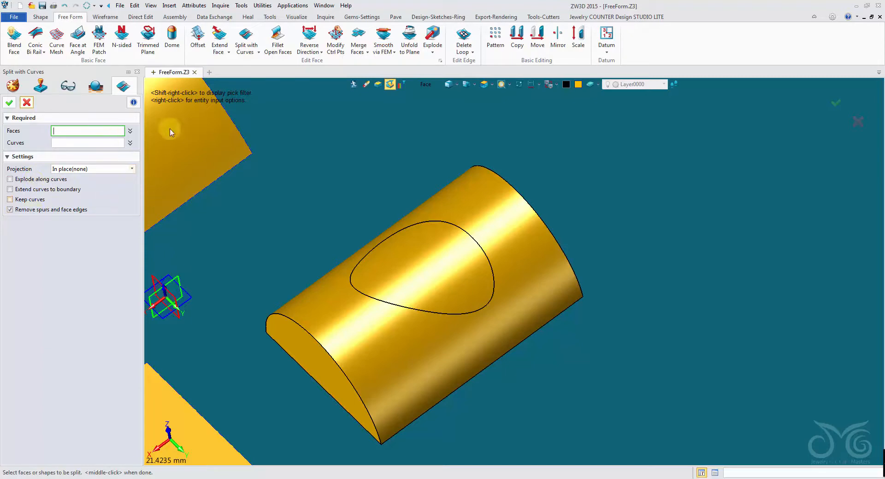
pyautogui.moveTo(171, 132); pyautogui.dragTo(389, 223, button='right')
pyautogui.click(399, 222)
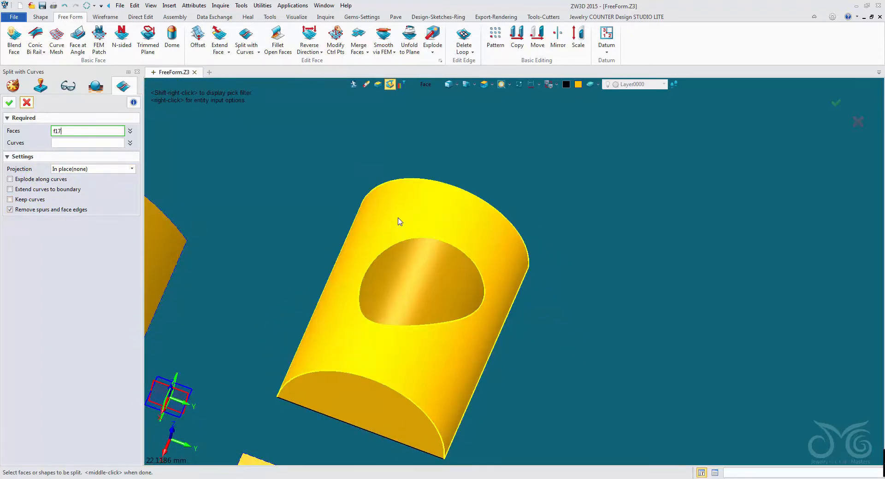
pyautogui.click(423, 282)
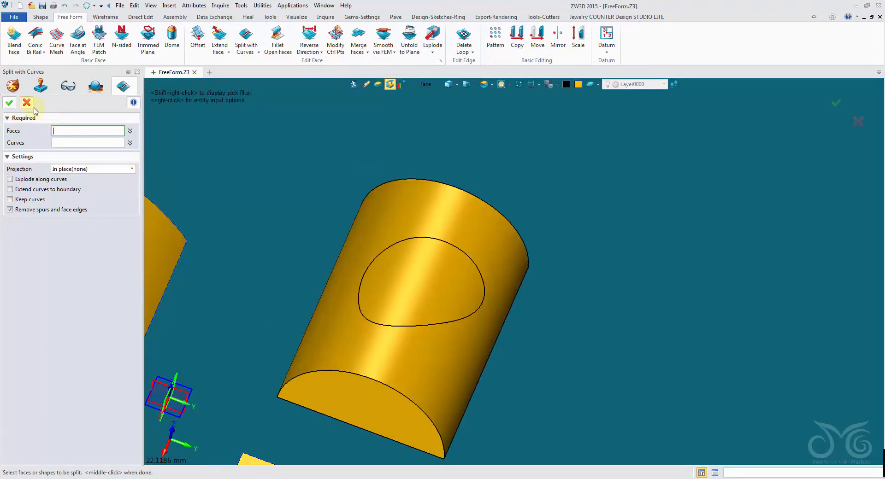
pyautogui.click(28, 105)
pyautogui.moveTo(182, 96); pyautogui.dragTo(205, 80, button='right')
# Start Split with Faces and select the curved face and flat underside of the arch beneath the offset face
pyautogui.click(251, 52)
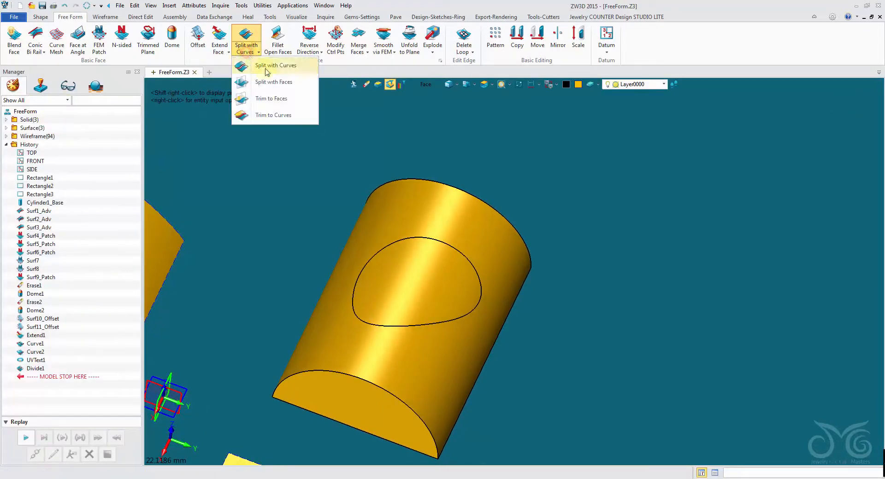
pyautogui.click(272, 83)
pyautogui.scroll(-5, 315, 162)
pyautogui.click(322, 167)
pyautogui.moveTo(325, 165); pyautogui.dragTo(369, 155, button='right')
pyautogui.moveTo(389, 235); pyautogui.dragTo(391, 316, button='right')
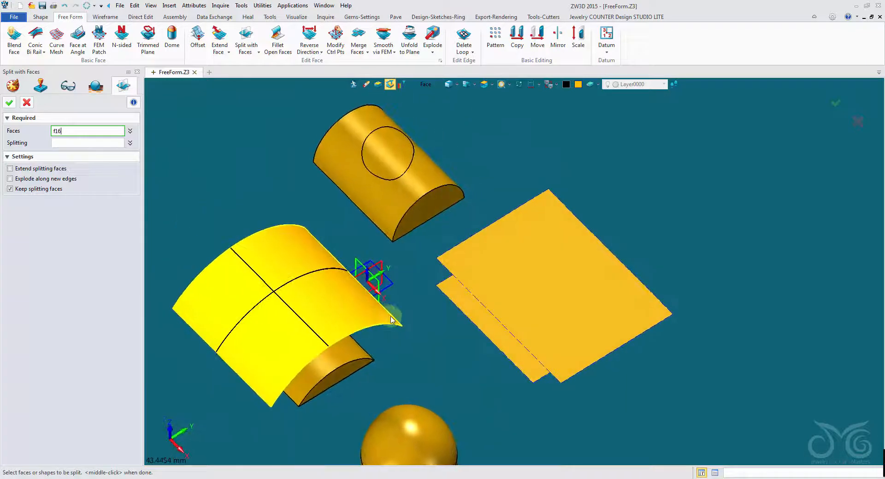
pyautogui.moveTo(455, 336); pyautogui.dragTo(435, 336, button='middle')
pyautogui.moveTo(435, 337); pyautogui.dragTo(371, 340, button='right')
pyautogui.click(310, 303)
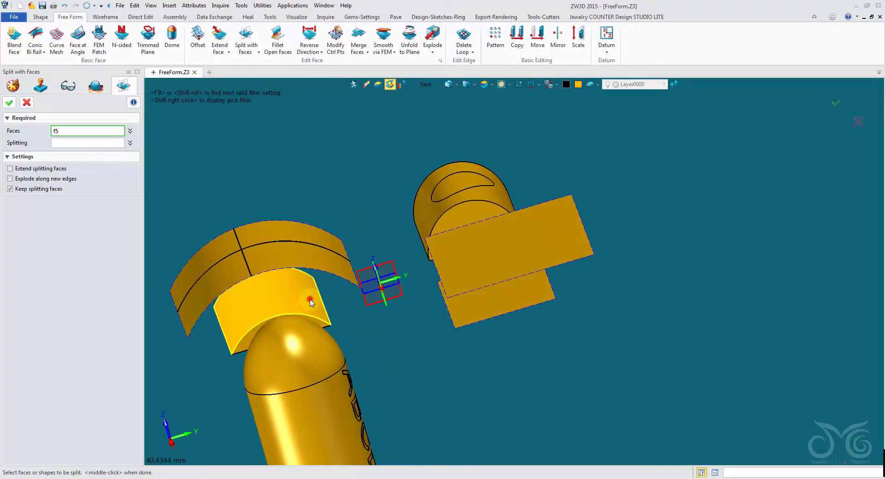
pyautogui.moveTo(389, 381); pyautogui.dragTo(493, 374, button='right')
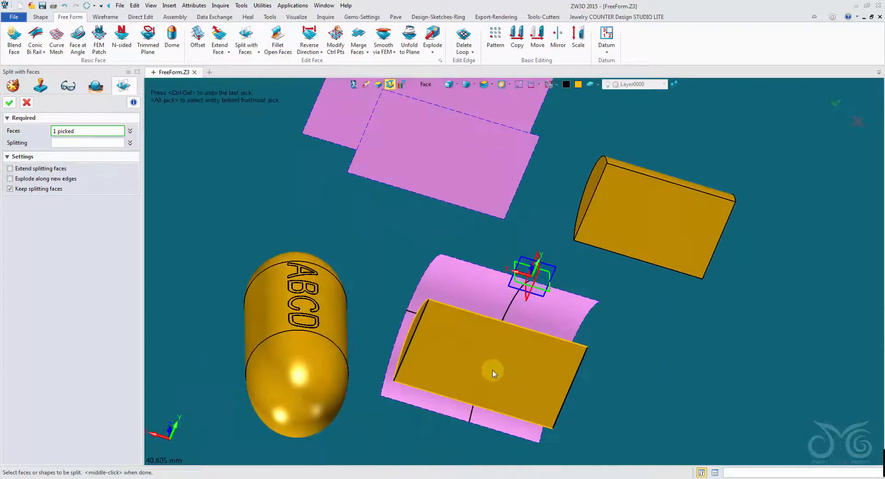
pyautogui.click(492, 374)
# Split the selected arch faces with the datum plane that crosses the arch's length, keeping the splitting faces
pyautogui.click(88, 142)
pyautogui.moveTo(216, 171); pyautogui.dragTo(295, 234, button='right')
pyautogui.click(295, 234)
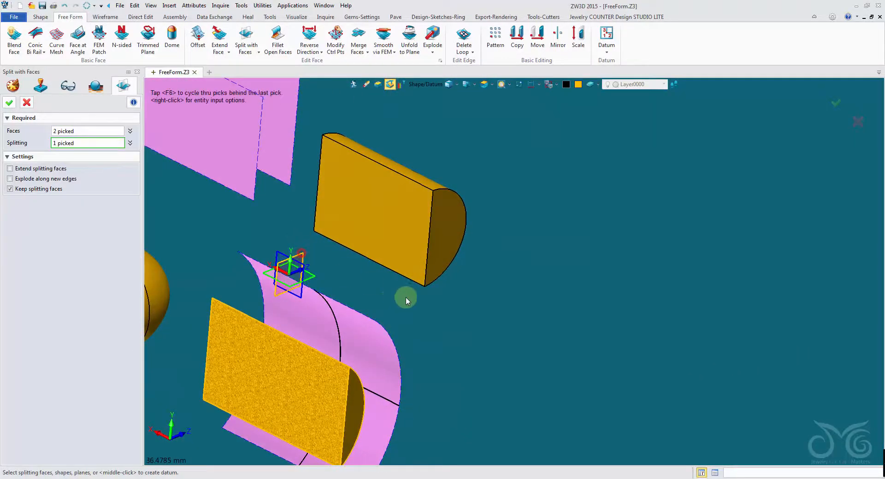
pyautogui.moveTo(406, 298); pyautogui.dragTo(375, 272, button='right')
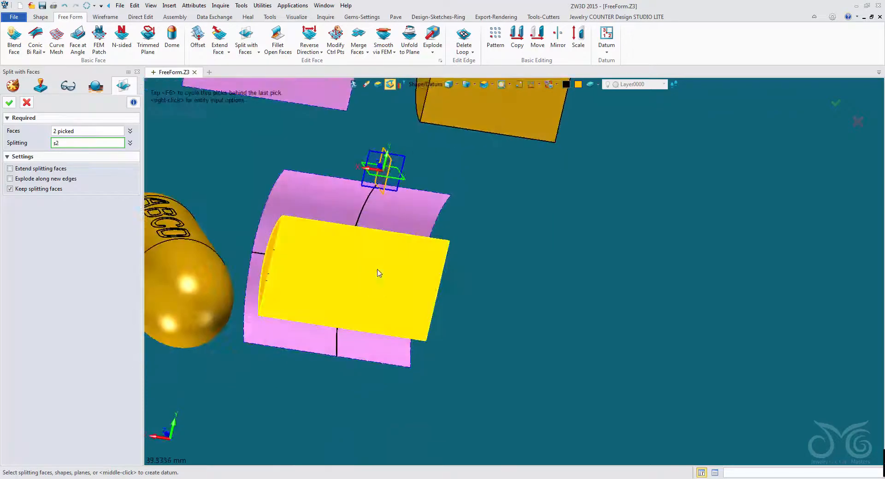
pyautogui.click(10, 103)
pyautogui.moveTo(239, 355); pyautogui.dragTo(289, 266, button='right')
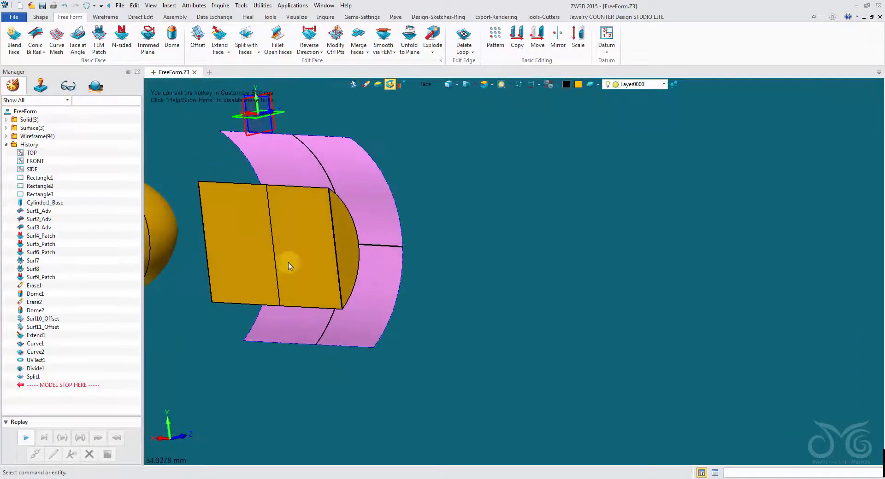
pyautogui.moveTo(230, 244); pyautogui.dragTo(502, 275, button='right')
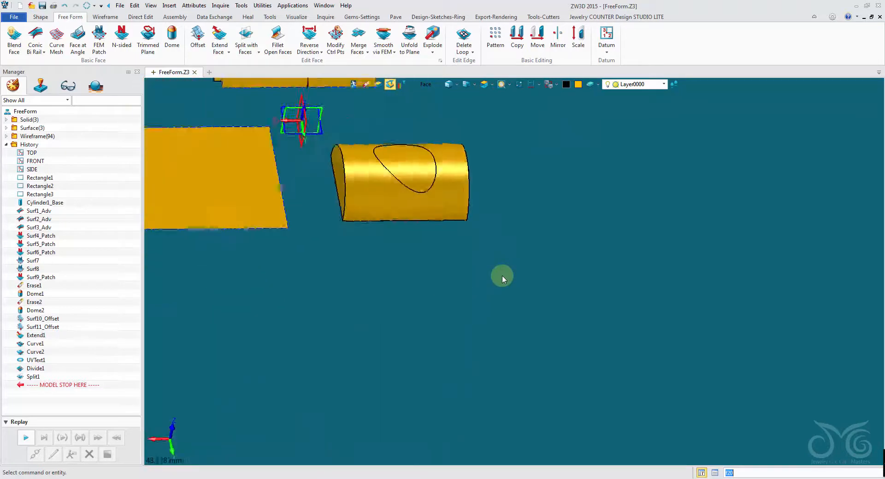
pyautogui.click(253, 53)
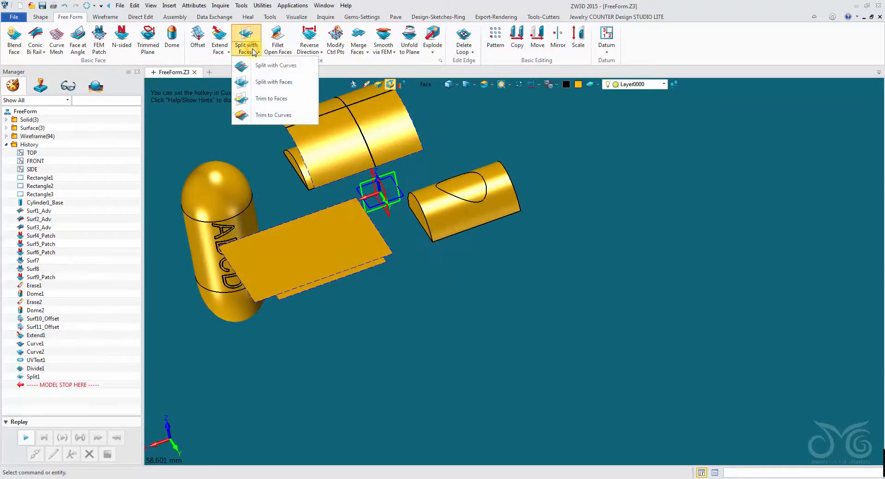
pyautogui.click(280, 101)
pyautogui.moveTo(279, 102); pyautogui.dragTo(360, 252, button='right')
pyautogui.scroll(2, 322, 147)
pyautogui.moveTo(321, 338)
pyautogui.mouseDown(button='right')
pyautogui.moveTo(346, 338)
pyautogui.moveTo(302, 294)
pyautogui.moveTo(304, 353)
pyautogui.moveTo(312, 308)
pyautogui.mouseUp(button='right')
pyautogui.click(358, 374)
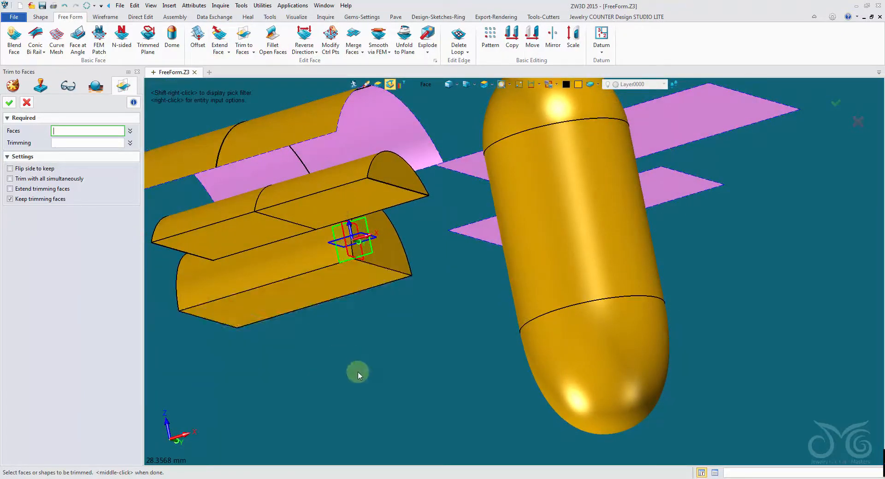
pyautogui.moveTo(317, 335); pyautogui.dragTo(283, 352, button='right')
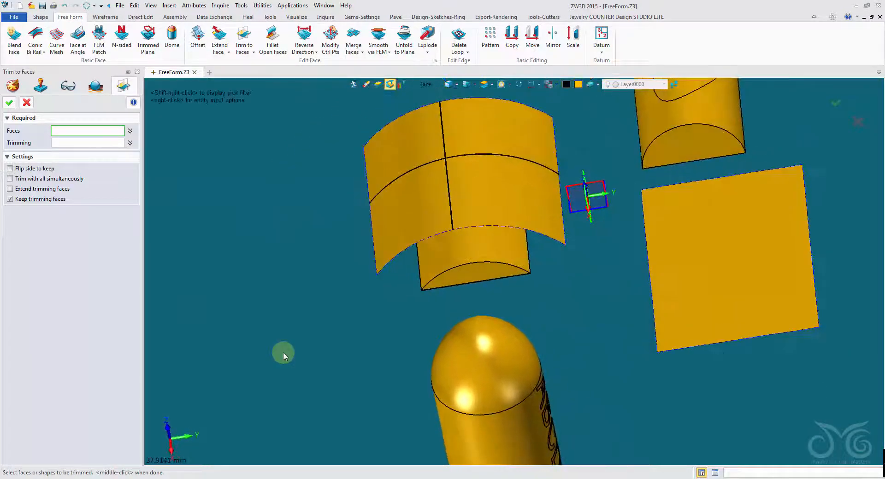
pyautogui.click(26, 104)
# Extrude the curve crossing the offset curved face on two sides, from 3.16 to -4.73, along direction 0,0,1
pyautogui.scroll(3, 189, 162)
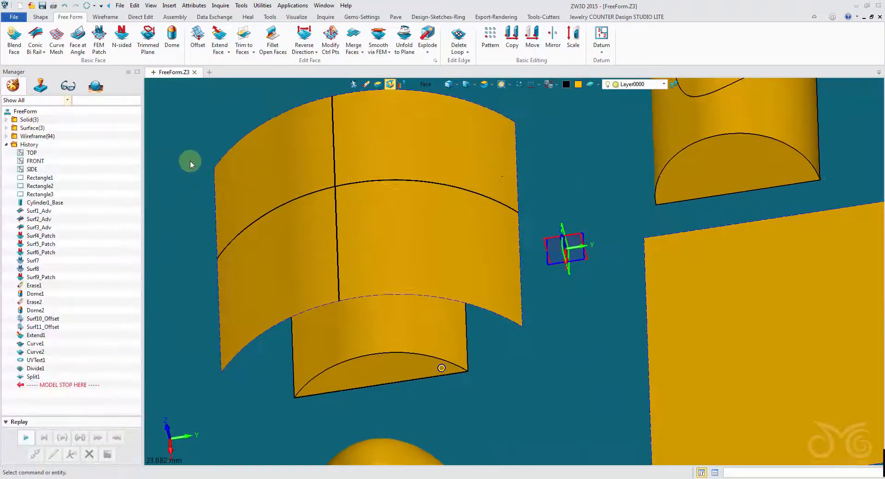
pyautogui.click(36, 19)
pyautogui.click(57, 37)
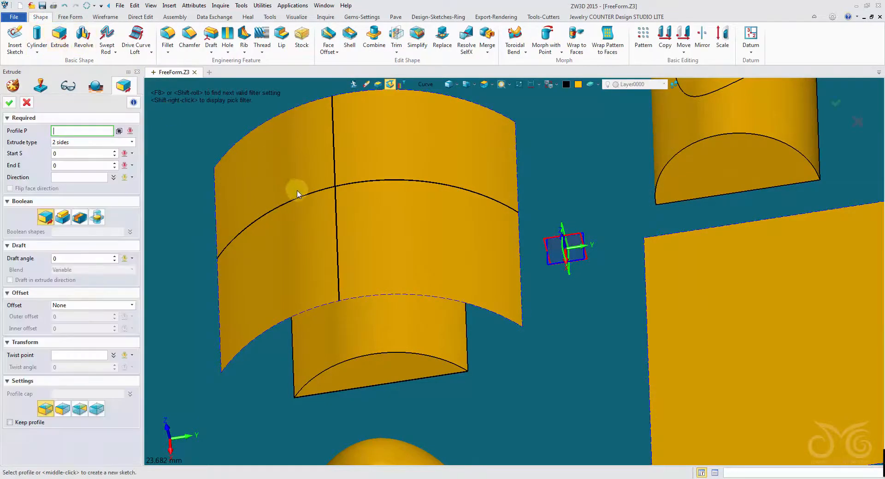
pyautogui.click(302, 198)
pyautogui.click(273, 149)
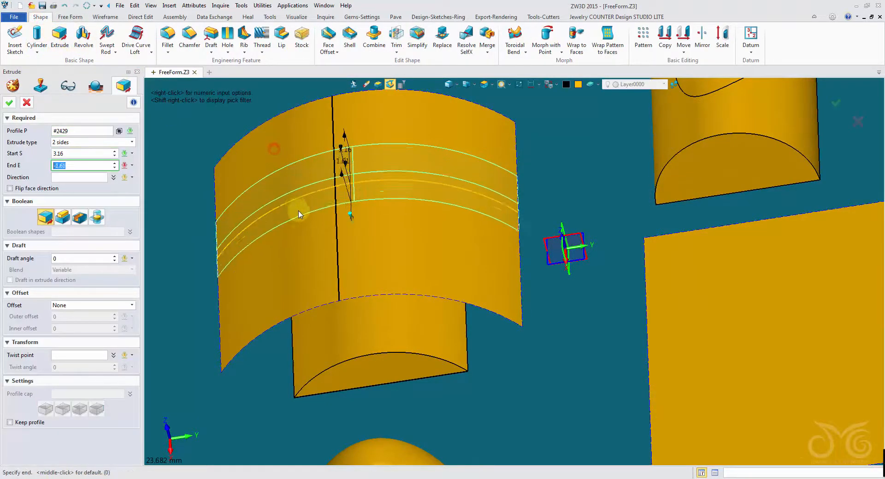
pyautogui.click(310, 240)
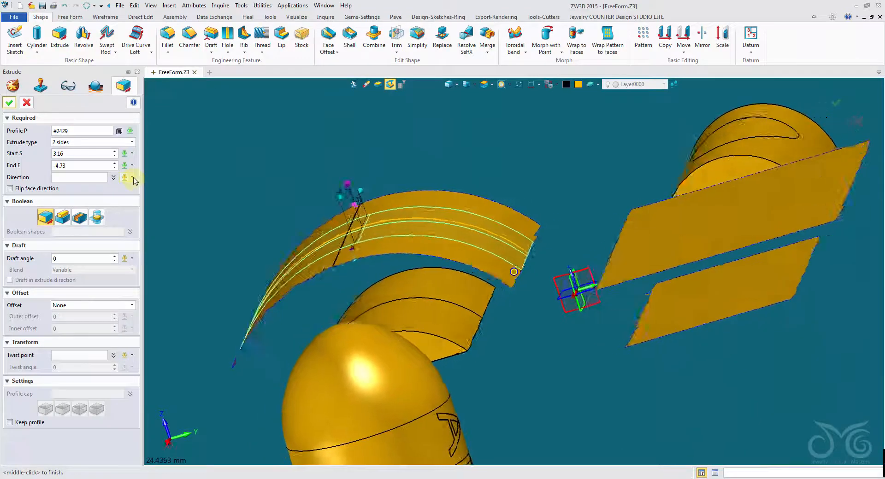
pyautogui.click(94, 177)
pyautogui.click(561, 273)
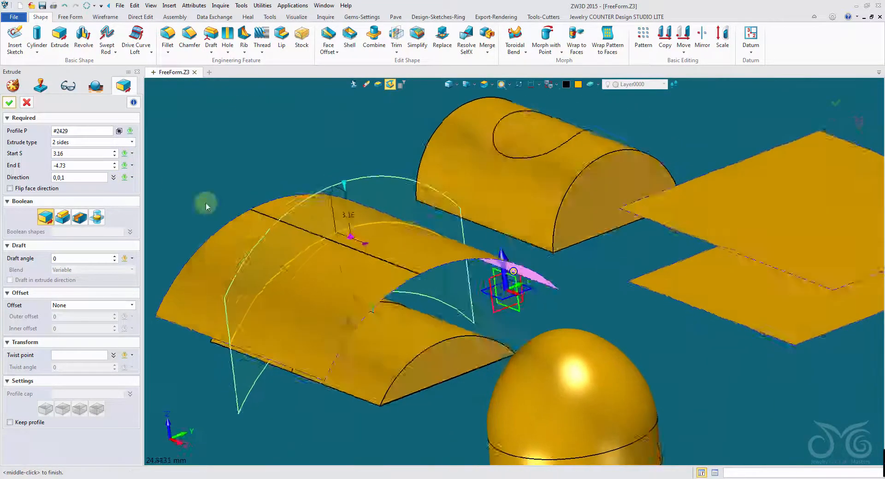
pyautogui.click(9, 103)
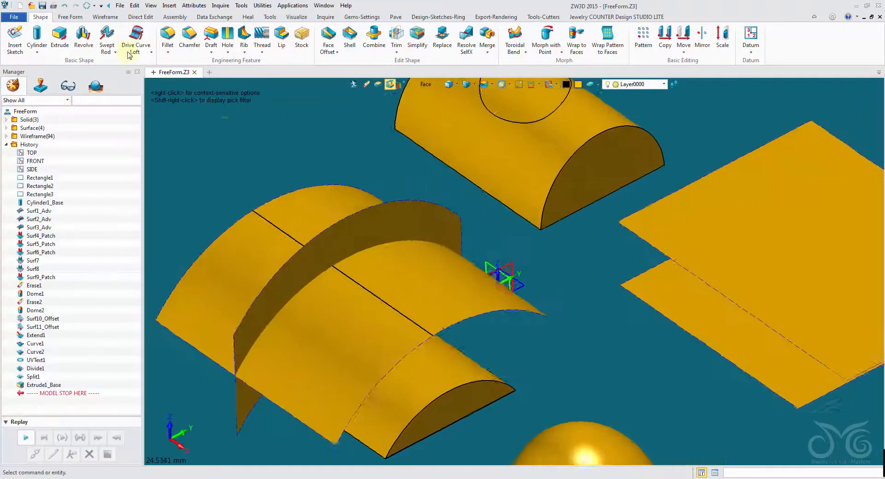
# Trim the offset curved face to the extruded surface that crosses it, without keeping the trimming face
pyautogui.click(82, 17)
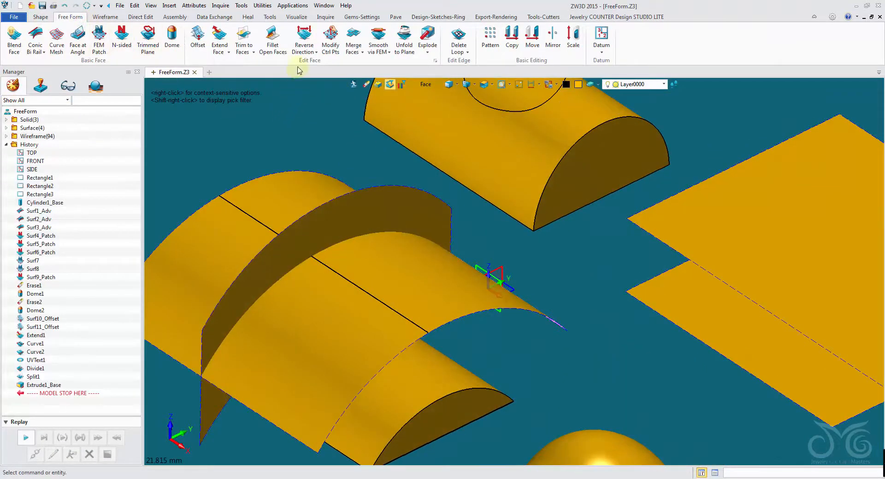
pyautogui.click(250, 38)
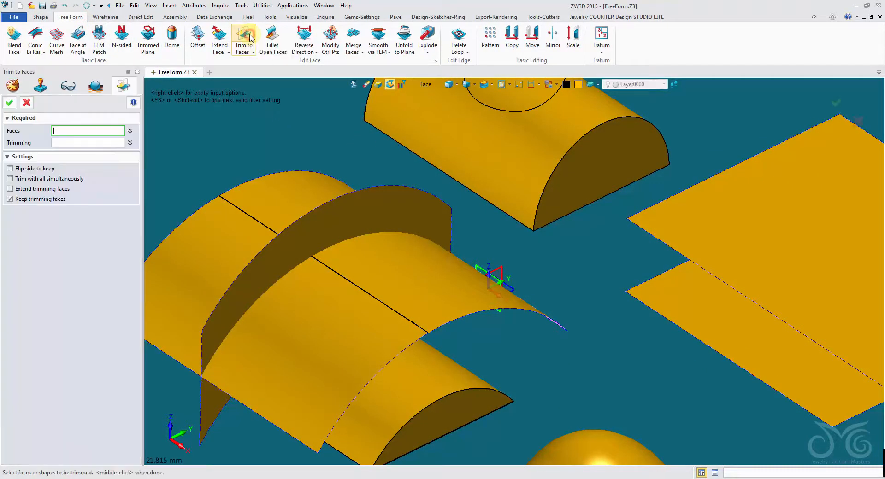
pyautogui.scroll(-1, 276, 99)
pyautogui.moveTo(277, 99); pyautogui.dragTo(308, 139, button='right')
pyautogui.click(334, 231)
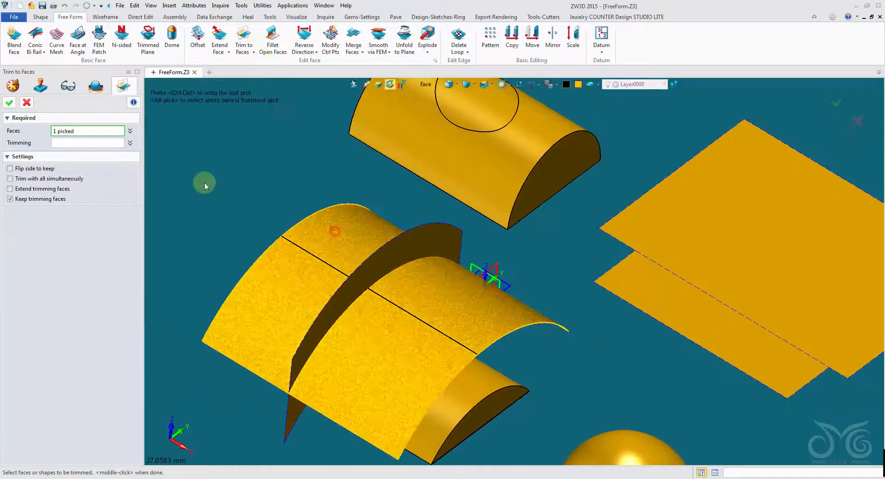
pyautogui.click(87, 142)
pyautogui.moveTo(322, 207); pyautogui.dragTo(412, 270, button='right')
pyautogui.click(412, 271)
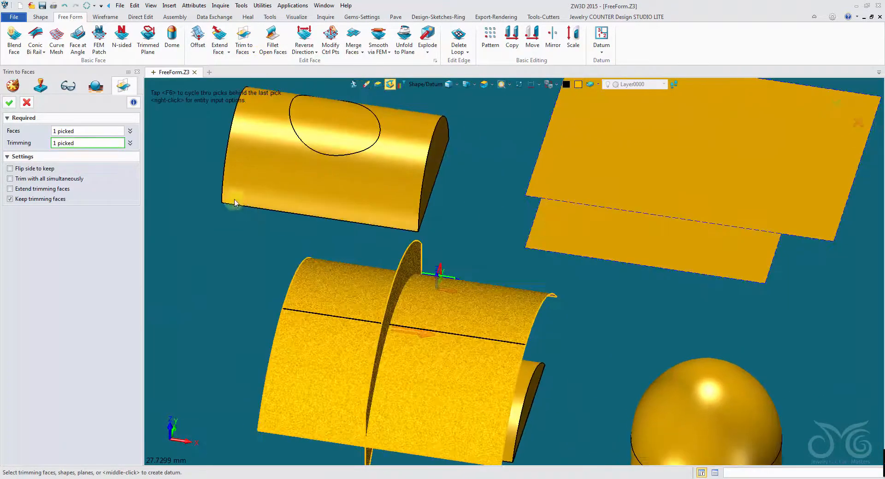
pyautogui.middleClick(234, 203)
pyautogui.moveTo(234, 204); pyautogui.dragTo(222, 242, button='right')
pyautogui.click(244, 246)
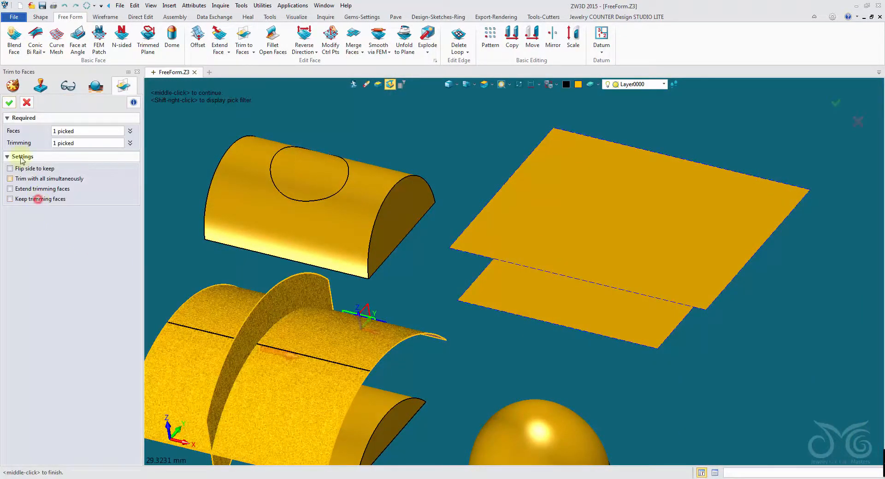
pyautogui.click(10, 103)
# Start Trim to Curves and select the capsule's cylindrical face and all the ABCD text curves drawn on it
pyautogui.moveTo(174, 231); pyautogui.dragTo(313, 194, button='right')
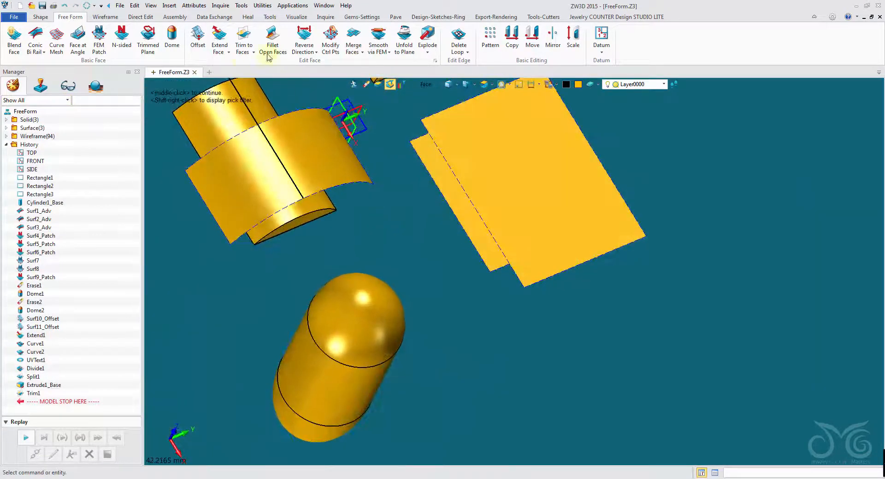
pyautogui.click(244, 61)
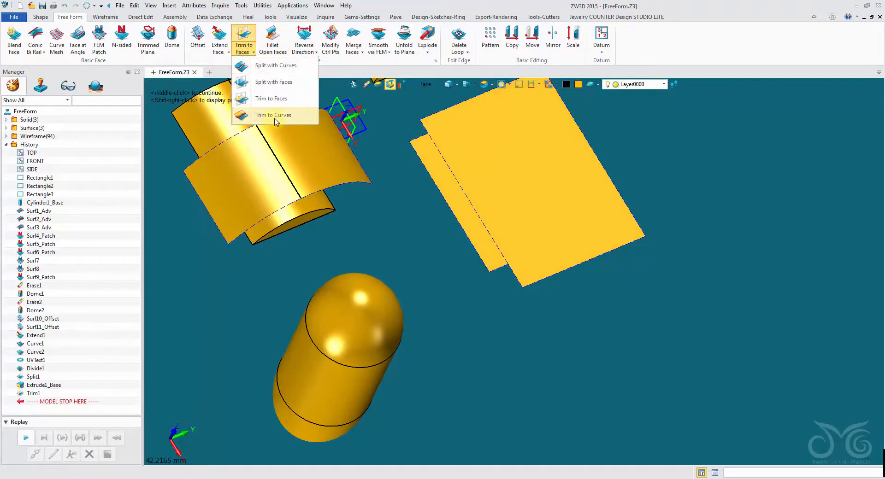
pyautogui.click(277, 119)
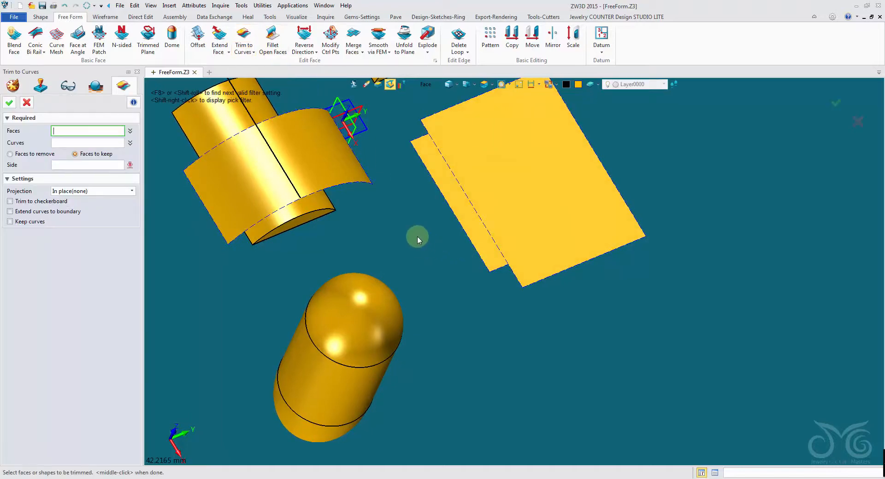
pyautogui.scroll(2, 417, 240)
pyautogui.click(248, 55)
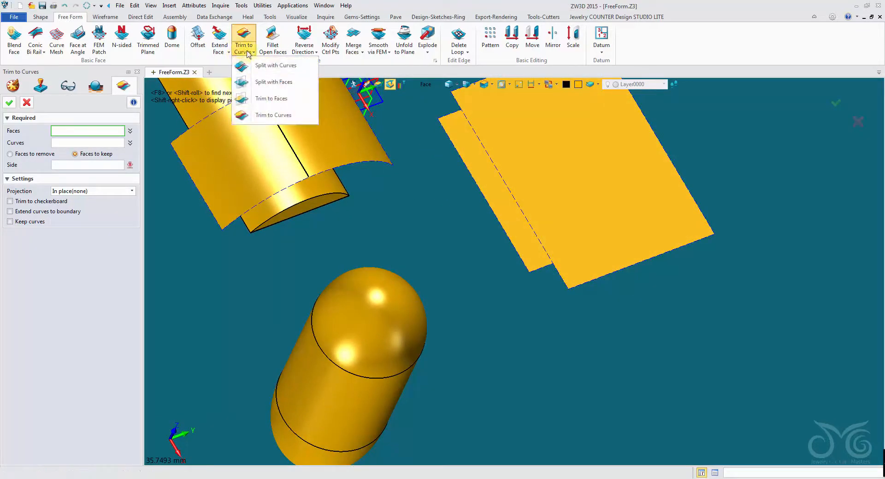
pyautogui.moveTo(304, 116); pyautogui.dragTo(318, 150, button='middle')
pyautogui.scroll(2, 316, 158)
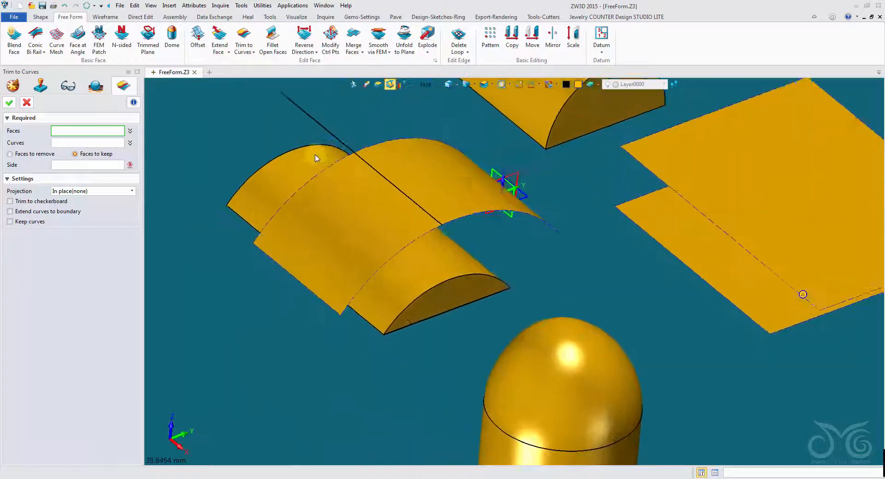
pyautogui.click(316, 158)
pyautogui.moveTo(226, 134); pyautogui.dragTo(309, 166, button='middle')
pyautogui.click(427, 261)
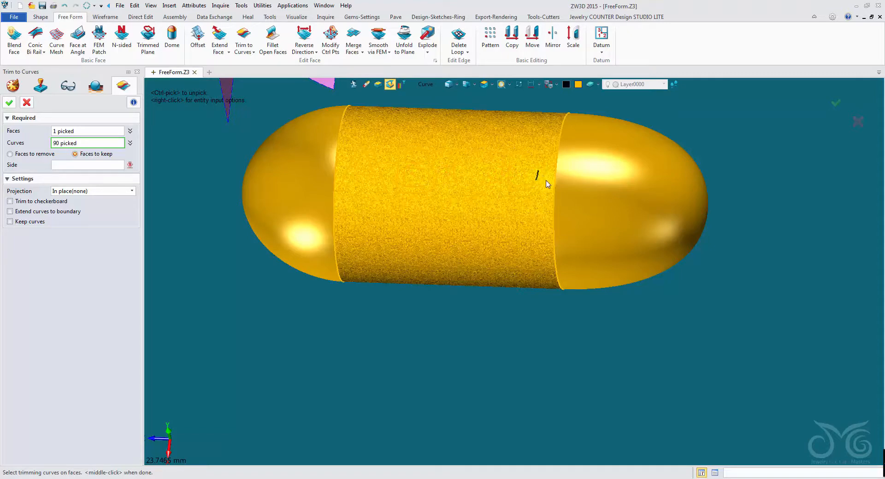
pyautogui.scroll(3, 454, 235)
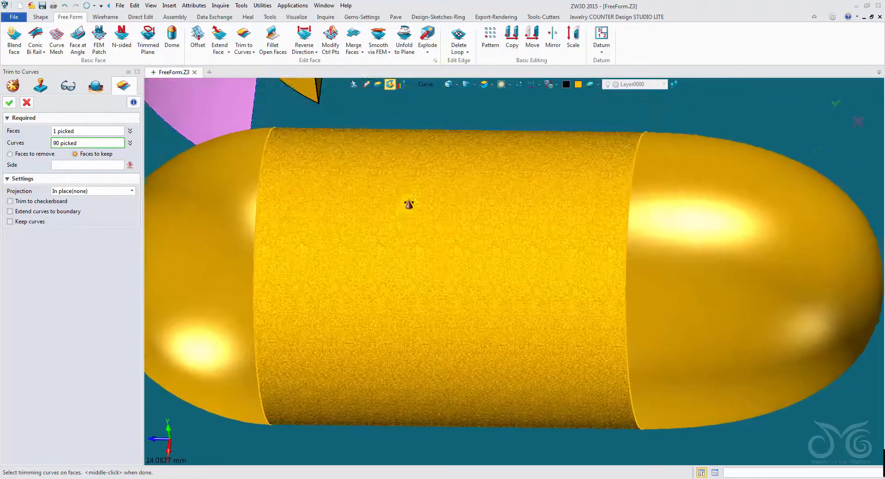
pyautogui.moveTo(408, 204); pyautogui.dragTo(408, 206, button='right')
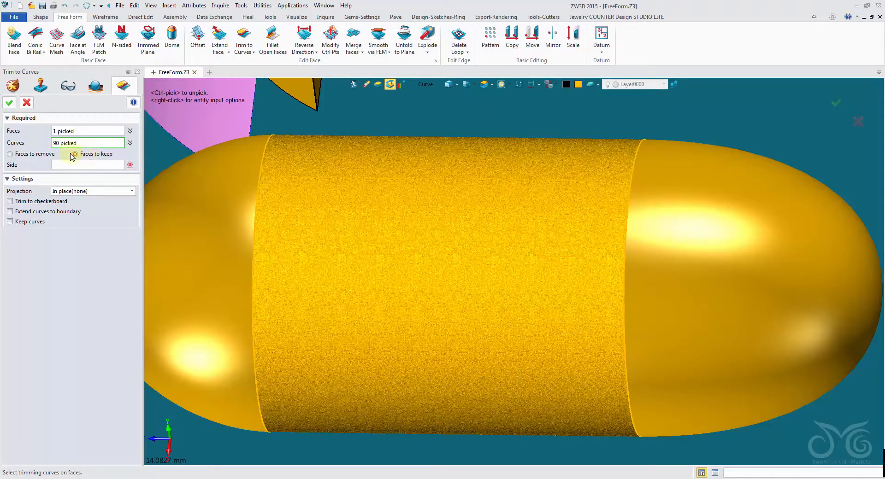
# Trim the capsule's cylindrical face to the text curves, keeping the areas inside the letters A, B, C and D
pyautogui.click(112, 162)
pyautogui.scroll(5, 292, 247)
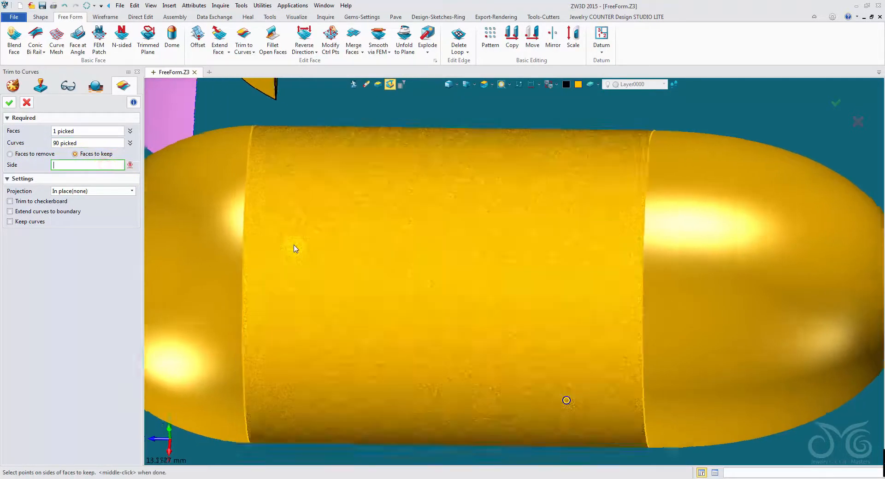
pyautogui.click(286, 208)
pyautogui.moveTo(321, 291); pyautogui.dragTo(334, 244, button='right')
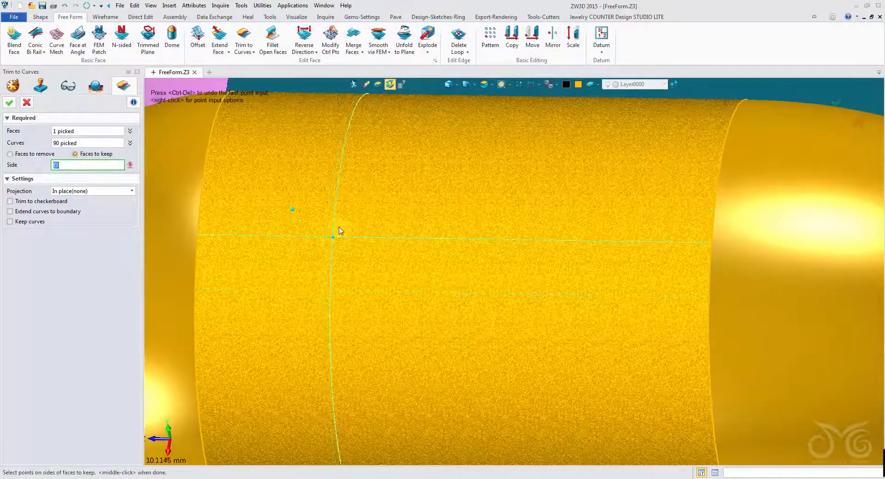
pyautogui.click(355, 201)
pyautogui.moveTo(449, 326); pyautogui.dragTo(476, 260, button='right')
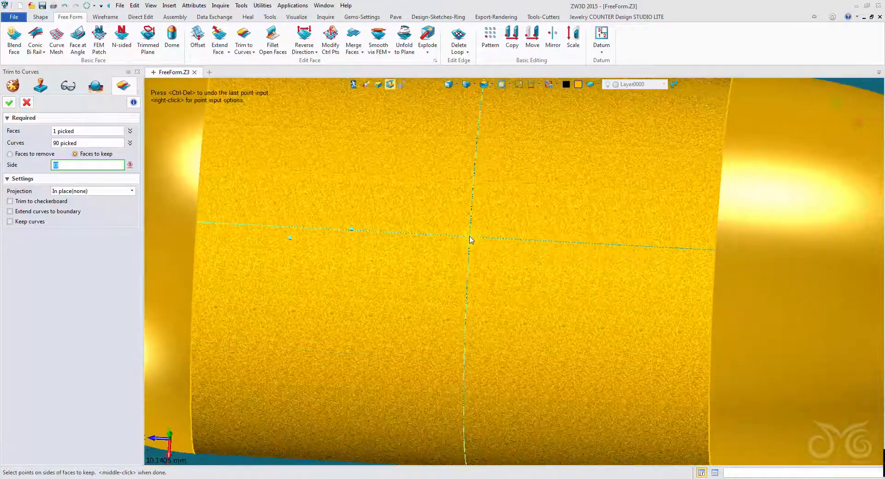
pyautogui.click(469, 236)
pyautogui.moveTo(555, 320); pyautogui.dragTo(594, 236, button='right')
pyautogui.click(594, 235)
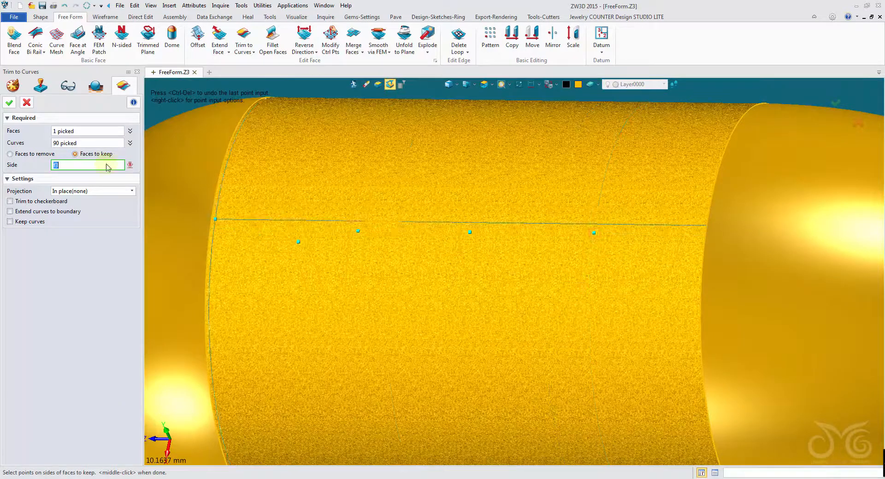
pyautogui.click(9, 103)
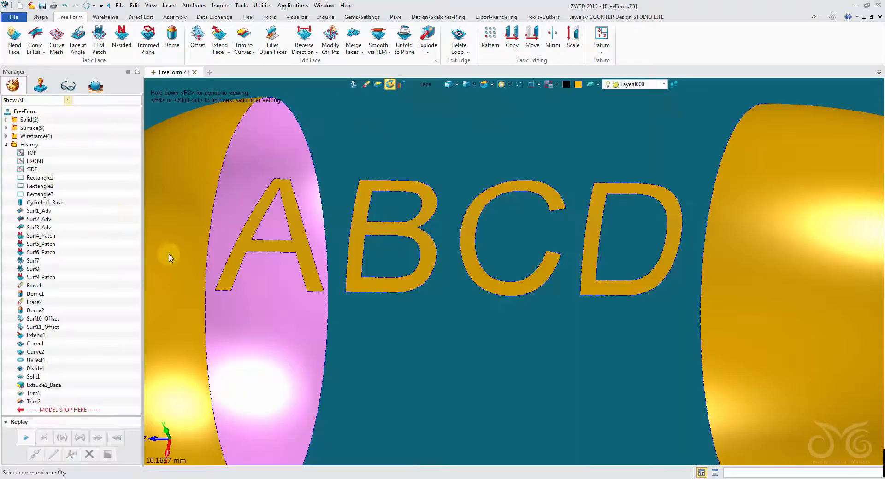
# Reverse the normal direction of the larger, upper flat face
pyautogui.moveTo(413, 363); pyautogui.dragTo(405, 353, button='right')
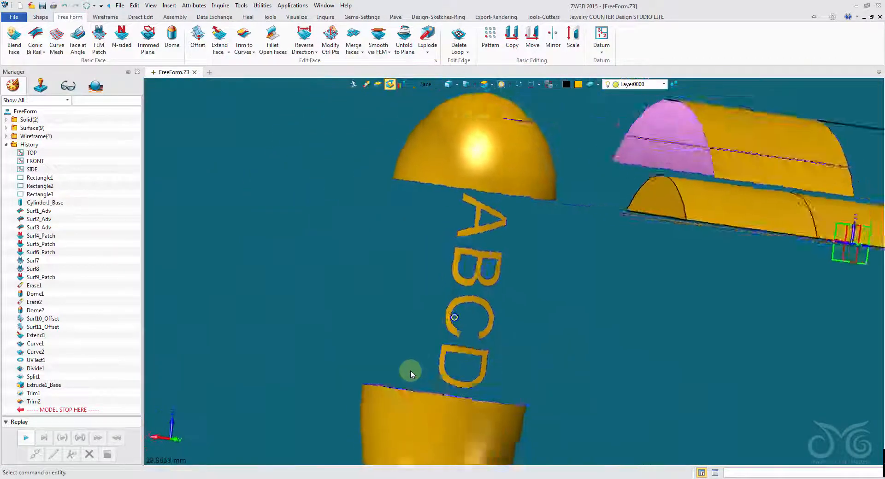
pyautogui.moveTo(402, 367)
pyautogui.mouseDown(button='right')
pyautogui.moveTo(396, 322)
pyautogui.moveTo(370, 324)
pyautogui.mouseUp(button='right')
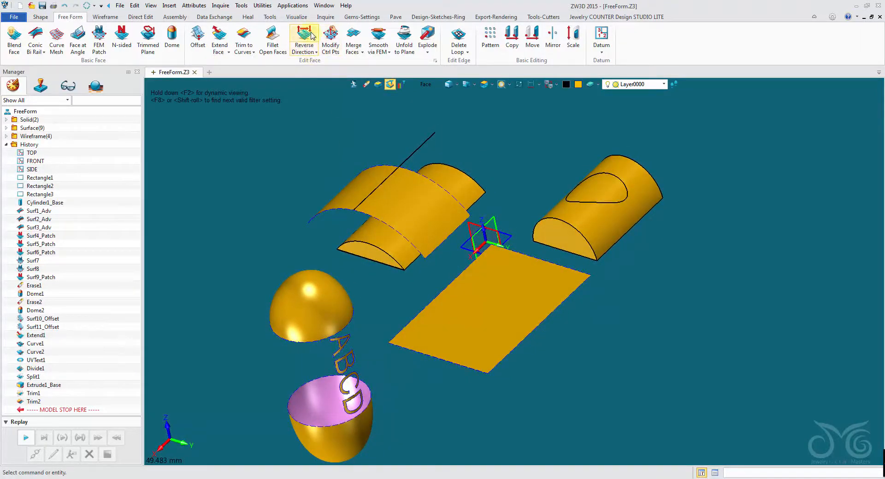
pyautogui.click(312, 36)
pyautogui.moveTo(513, 270)
pyautogui.mouseDown(button='right')
pyautogui.moveTo(397, 142)
pyautogui.moveTo(445, 188)
pyautogui.moveTo(480, 270)
pyautogui.mouseUp(button='right')
pyautogui.rightClick(480, 273)
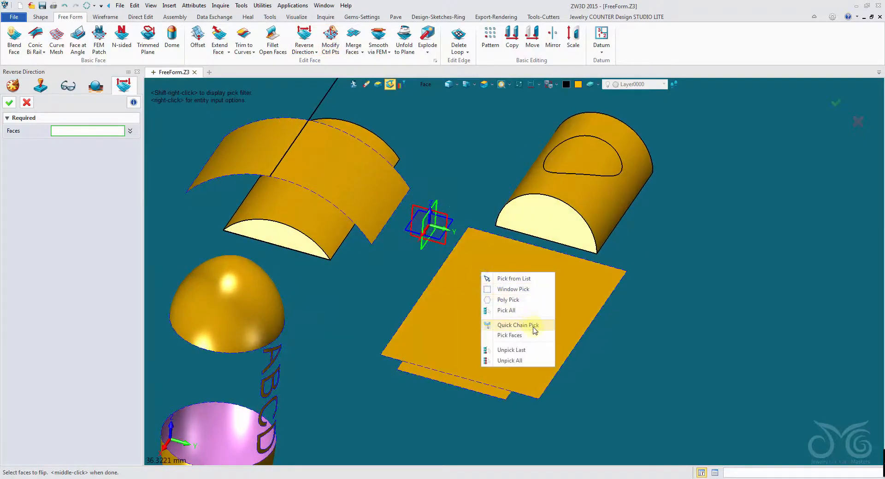
pyautogui.click(64, 130)
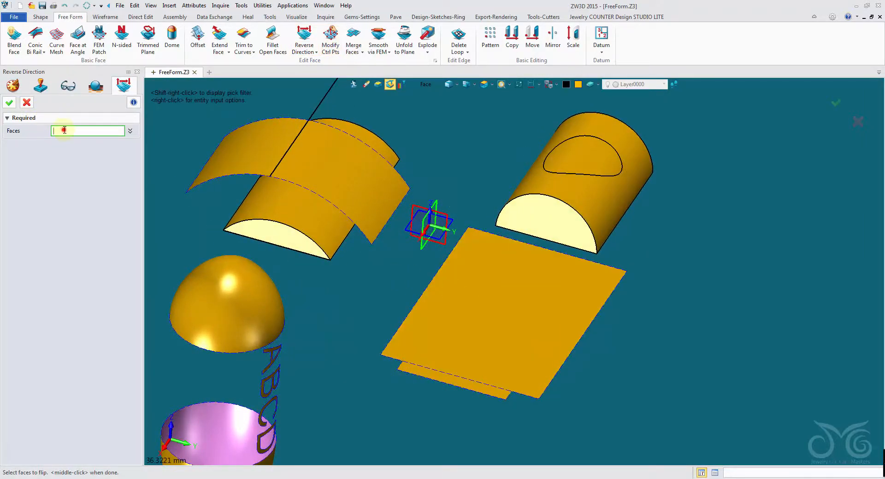
pyautogui.click(514, 284)
pyautogui.click(7, 103)
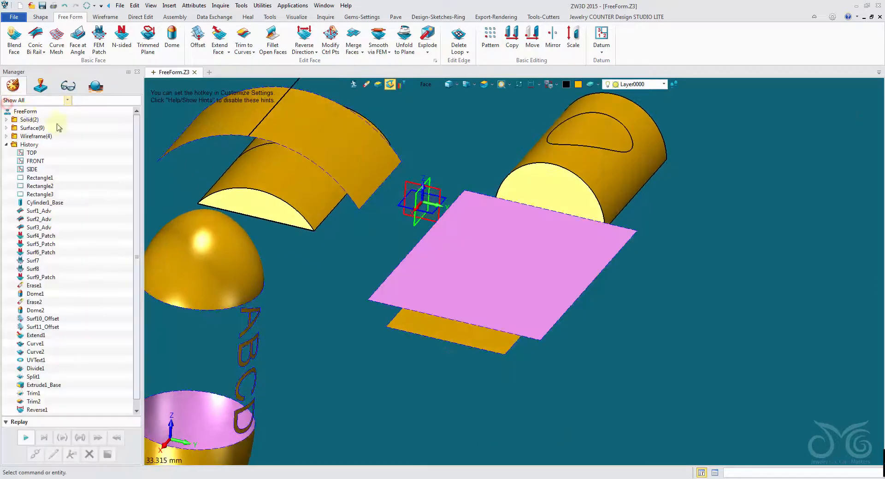
pyautogui.click(468, 199)
pyautogui.moveTo(682, 242); pyautogui.dragTo(658, 350, button='right')
pyautogui.scroll(3, 657, 336)
pyautogui.scroll(-3, 657, 335)
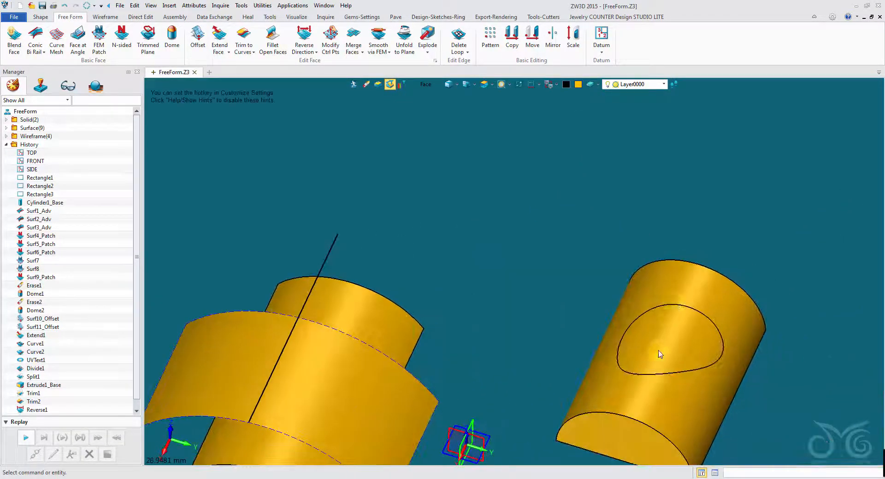
pyautogui.moveTo(471, 104); pyautogui.dragTo(321, 37, button='middle')
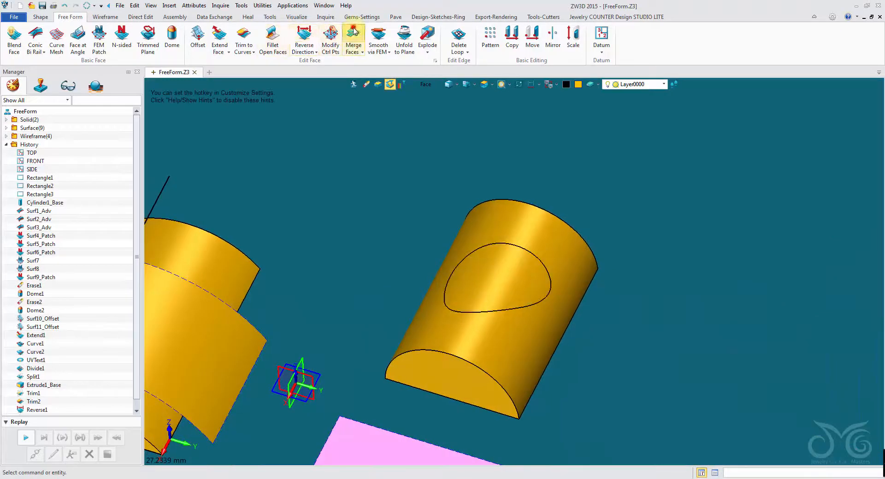
pyautogui.click(354, 31)
pyautogui.moveTo(363, 193); pyautogui.dragTo(401, 188, button='right')
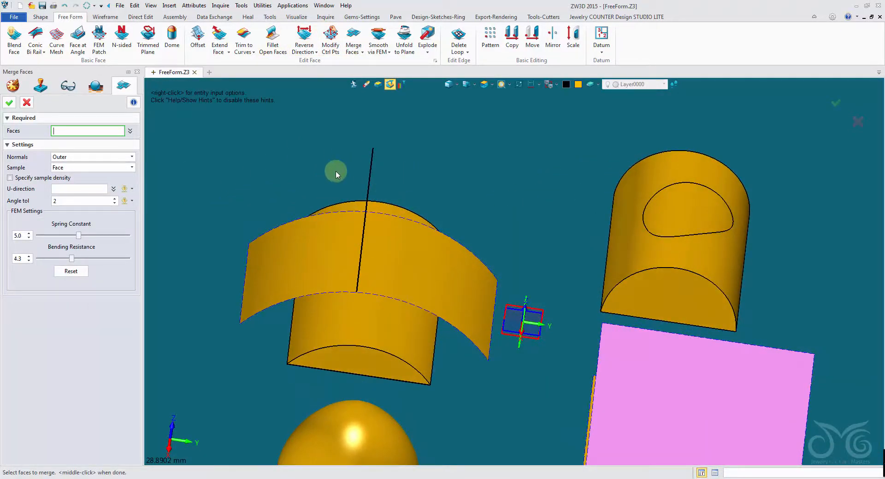
pyautogui.click(27, 103)
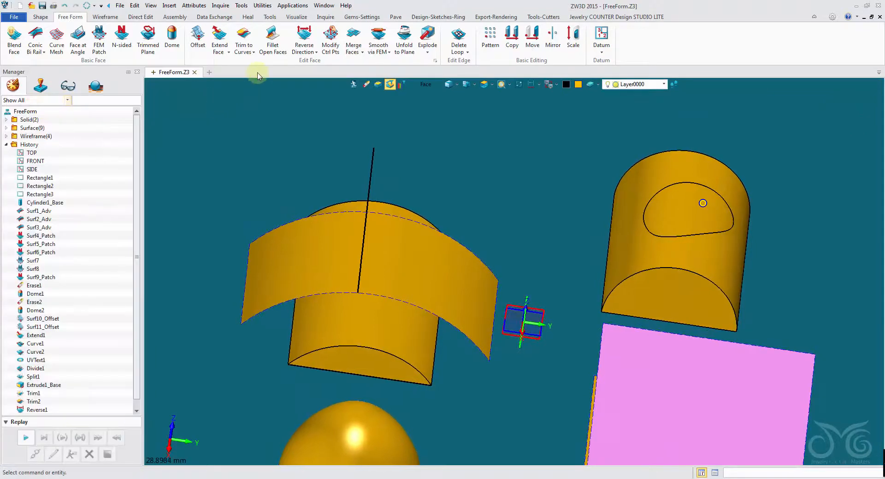
# Split the offset curved face with the straight line lying across it, using in-place projection
pyautogui.click(244, 49)
pyautogui.click(303, 70)
pyautogui.moveTo(442, 150); pyautogui.dragTo(387, 167, button='right')
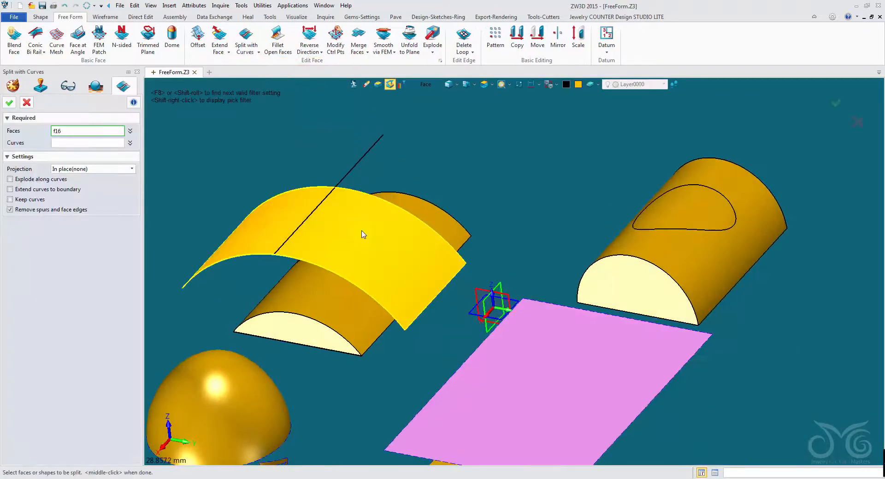
pyautogui.click(361, 230)
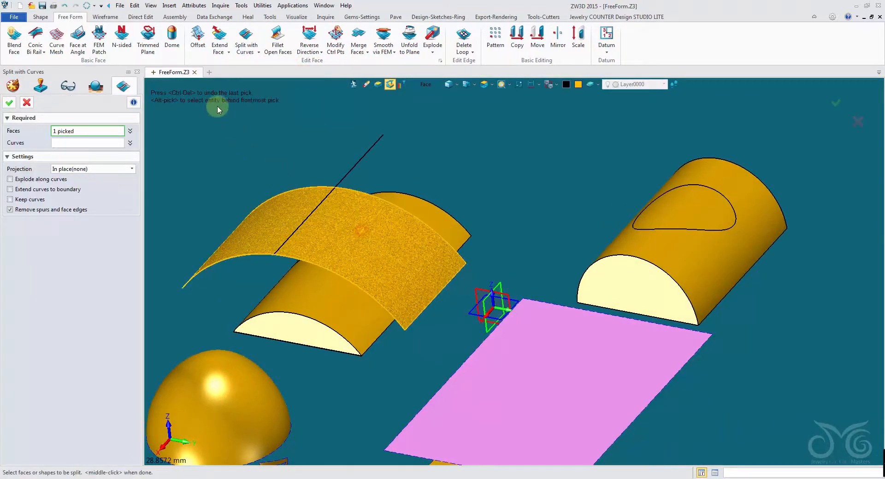
pyautogui.click(350, 165)
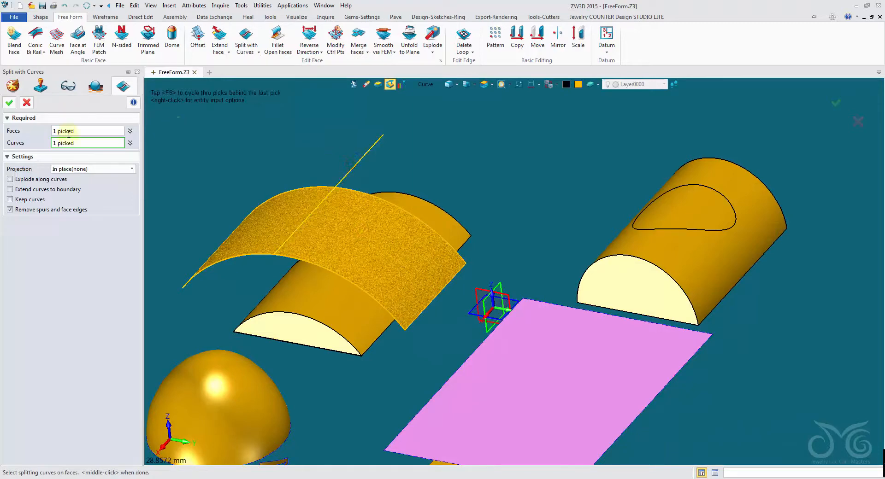
pyautogui.click(9, 102)
pyautogui.moveTo(198, 123); pyautogui.dragTo(429, 266, button='right')
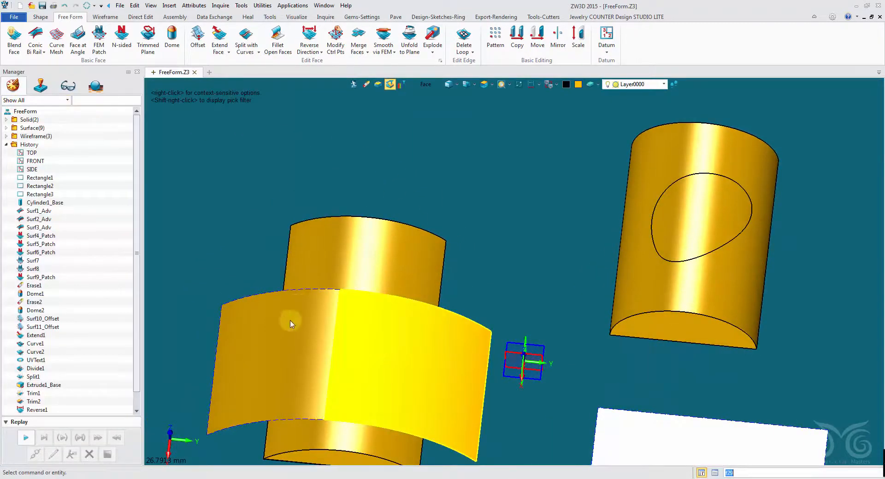
# Merge the two parts of the split curved face into one face, with outer normals and face sampling
pyautogui.moveTo(293, 166); pyautogui.dragTo(343, 83, button='right')
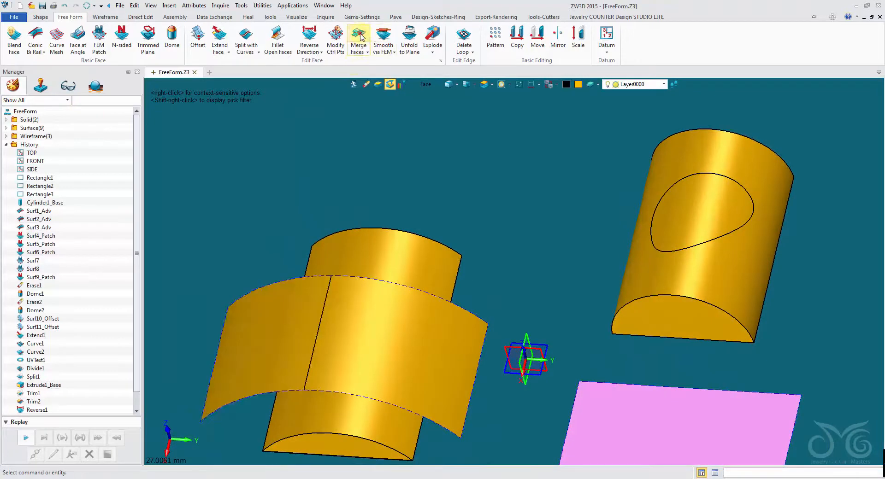
pyautogui.click(361, 37)
pyautogui.moveTo(333, 213); pyautogui.dragTo(375, 105, button='right')
pyautogui.click(315, 250)
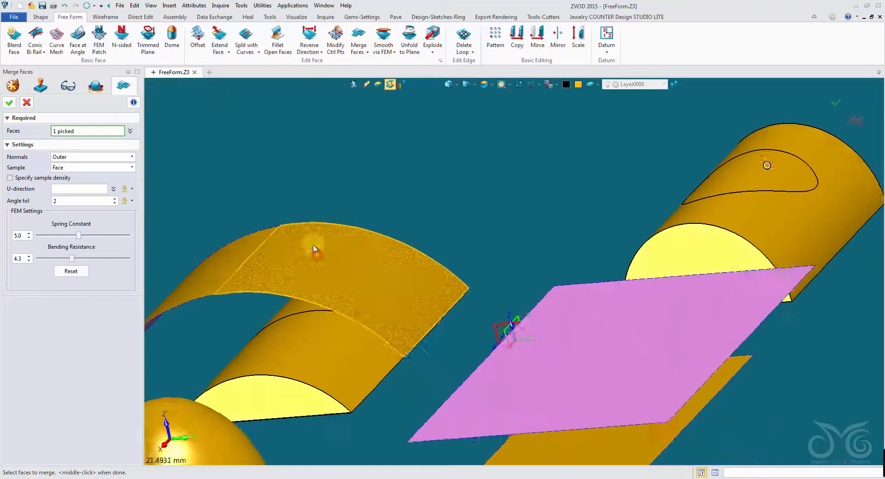
pyautogui.moveTo(315, 249); pyautogui.dragTo(175, 184, button='right')
pyautogui.click(270, 235)
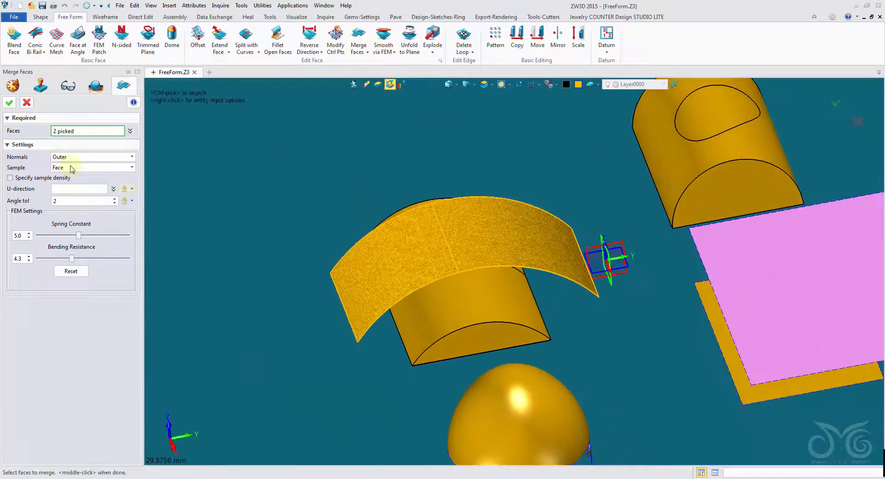
pyautogui.click(10, 102)
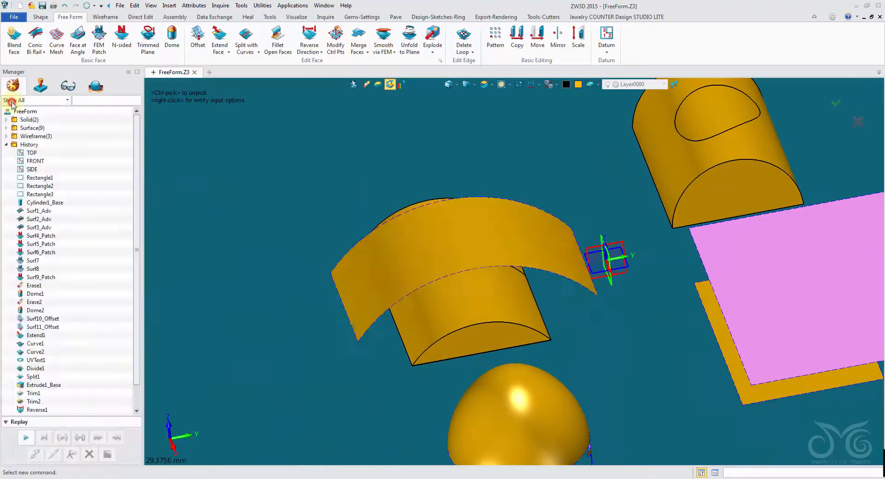
pyautogui.click(389, 220)
pyautogui.moveTo(424, 247)
pyautogui.mouseDown(button='right')
pyautogui.moveTo(239, 212)
pyautogui.moveTo(258, 139)
pyautogui.moveTo(281, 107)
pyautogui.moveTo(536, 229)
pyautogui.mouseUp(button='right')
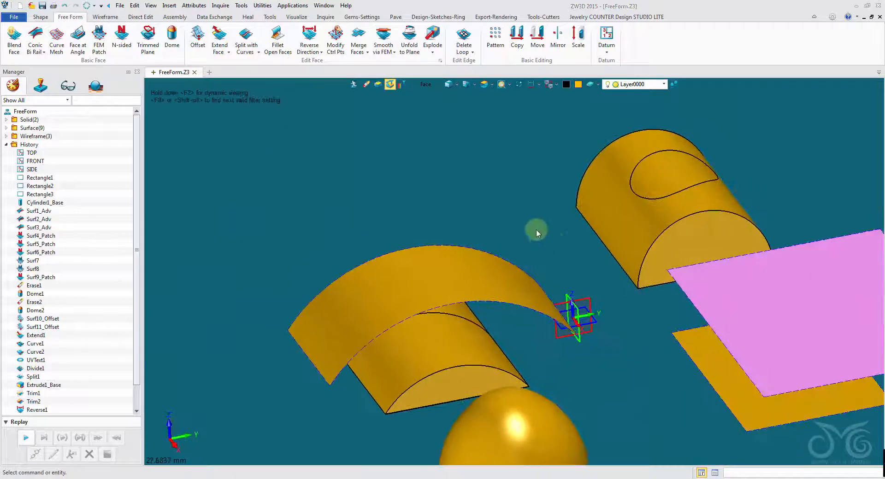
# Examine the half-cylinder with the whole-shape pick filter, and set the pick filter to Face
pyautogui.click(432, 37)
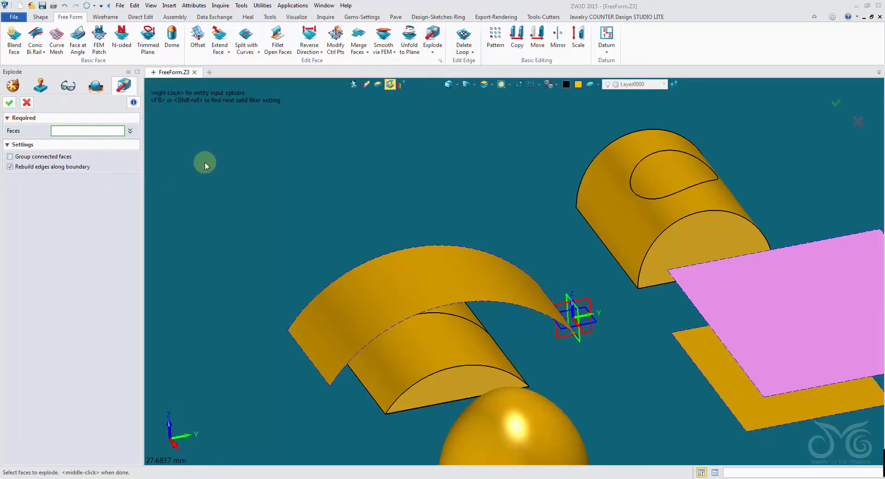
pyautogui.click(27, 103)
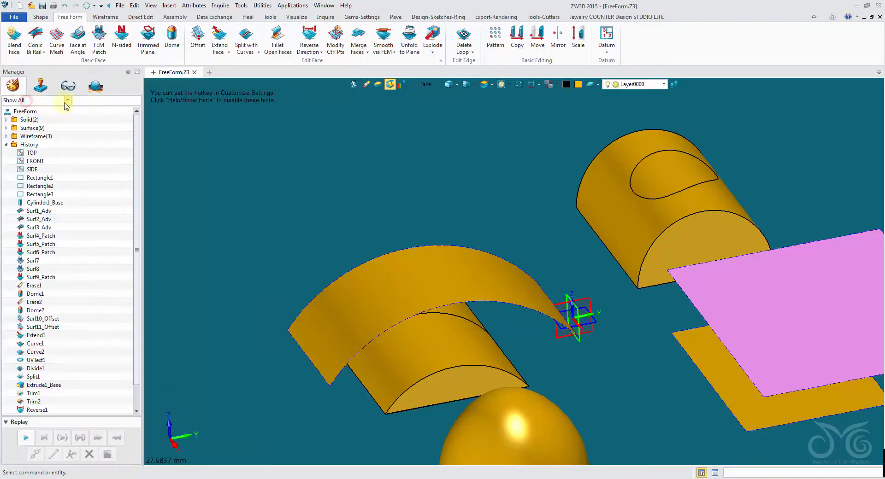
pyautogui.click(417, 86)
pyautogui.click(440, 172)
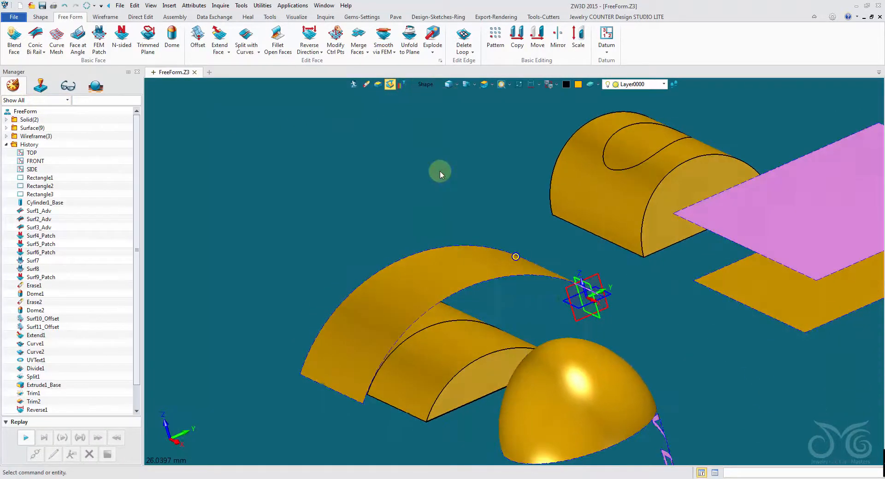
pyautogui.moveTo(439, 171); pyautogui.dragTo(343, 193, button='middle')
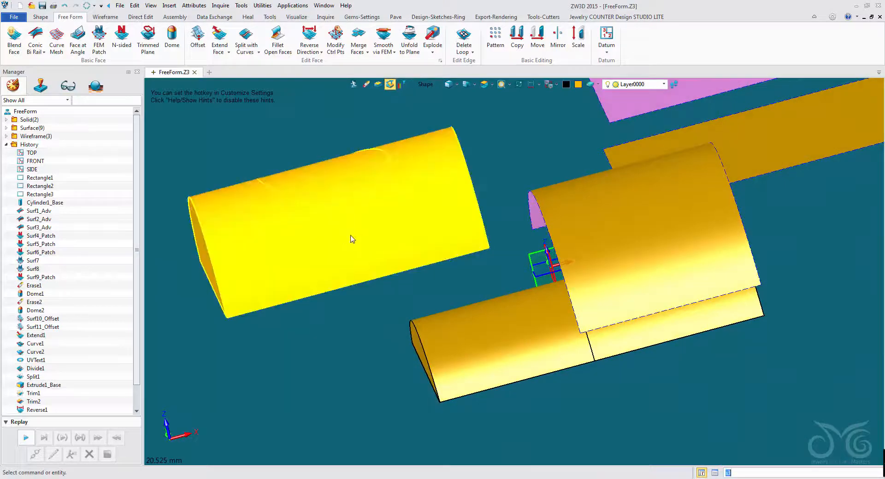
pyautogui.moveTo(351, 241); pyautogui.dragTo(516, 239, button='middle')
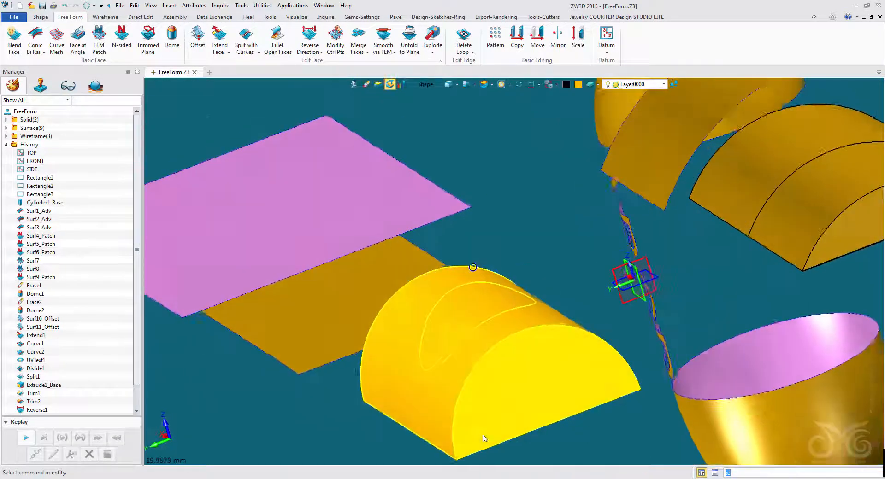
pyautogui.click(426, 85)
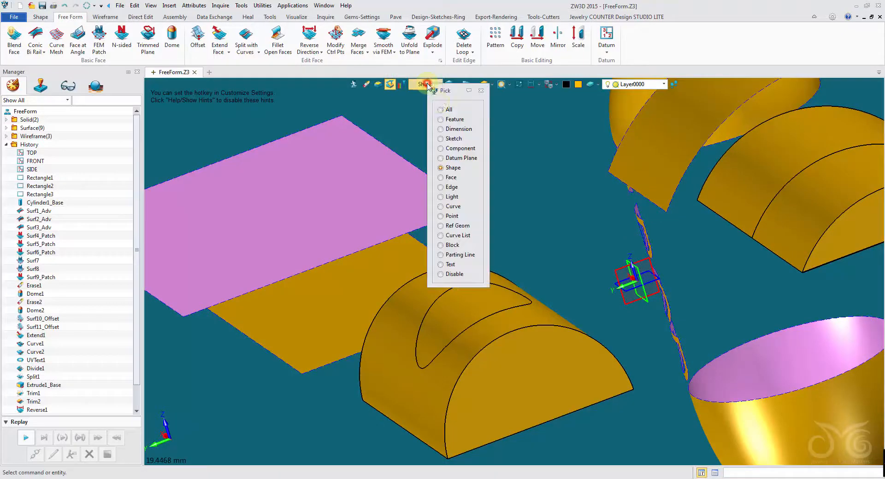
pyautogui.click(450, 177)
# Explode the half-cylinder's curved face surrounding the closed curve region, with edges rebuilt along the boundary
pyautogui.moveTo(471, 307); pyautogui.dragTo(505, 282, button='right')
pyautogui.scroll(-3, 500, 290)
pyautogui.moveTo(626, 245); pyautogui.dragTo(492, 56, button='right')
pyautogui.click(432, 36)
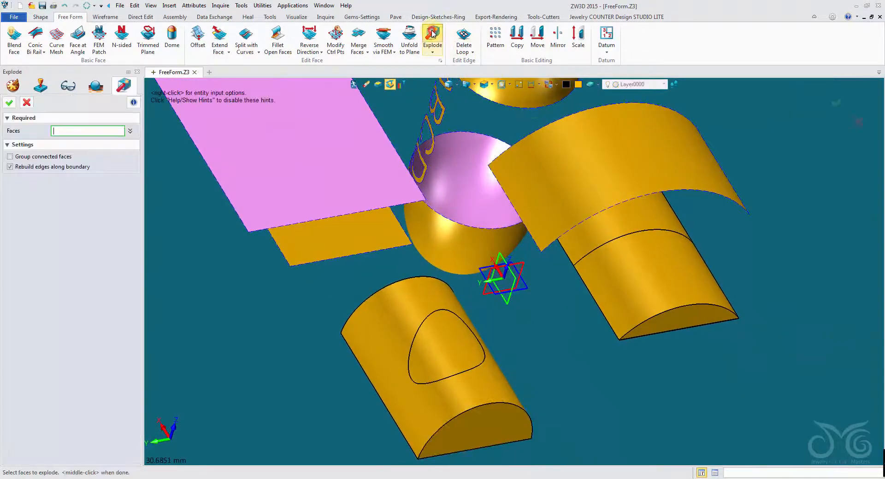
pyautogui.click(438, 371)
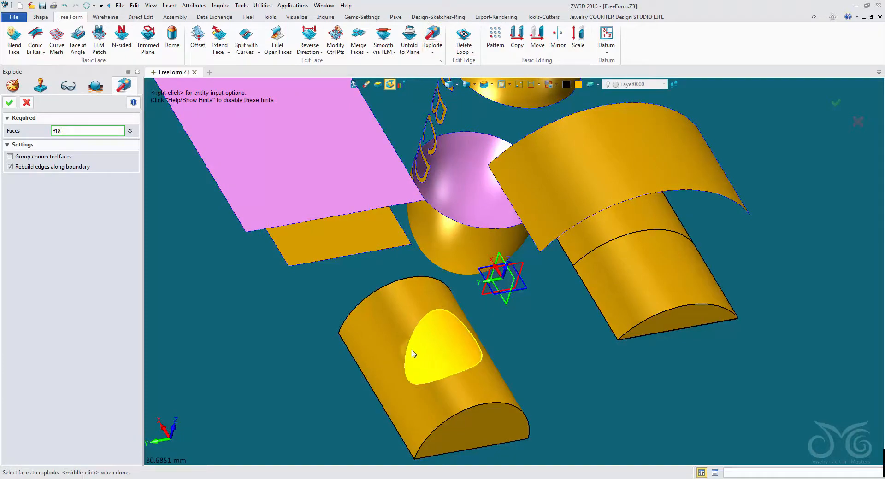
pyautogui.click(395, 342)
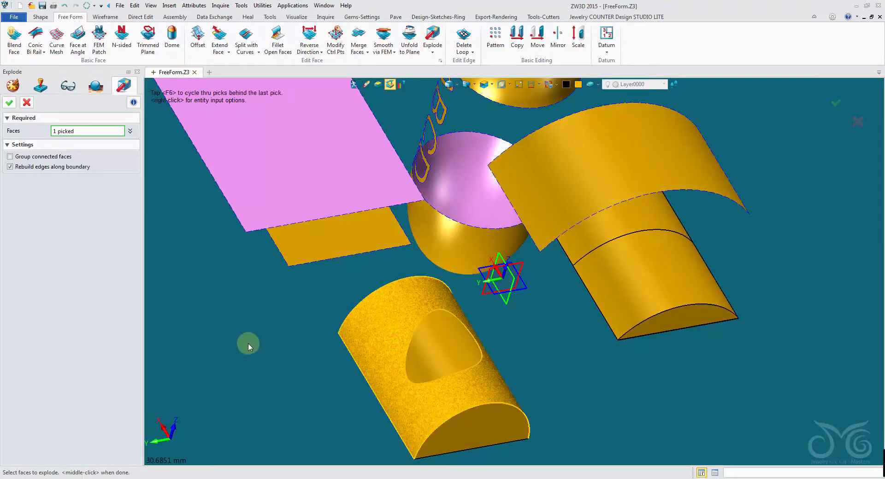
pyautogui.click(9, 102)
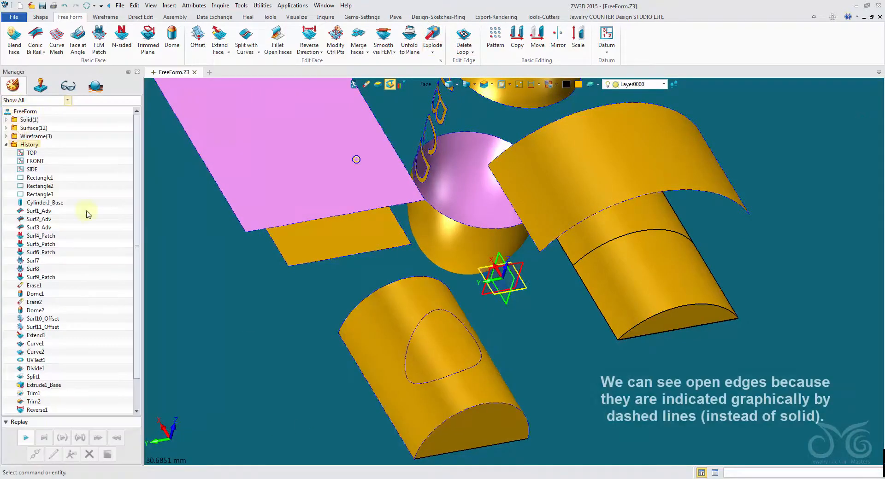
# Set the pick filter to Shape and examine the half-cylinder's separate shapes and open edges from several sides
pyautogui.moveTo(355, 160); pyautogui.dragTo(227, 298, button='middle')
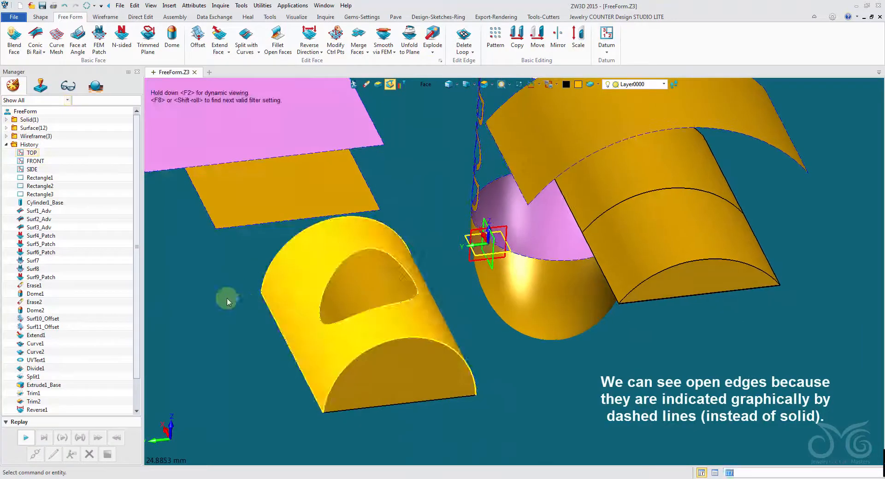
pyautogui.click(425, 85)
pyautogui.click(451, 170)
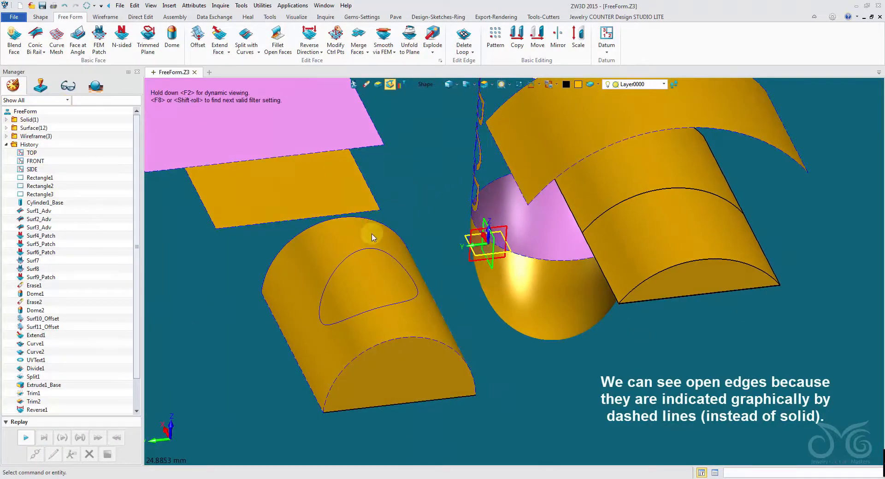
pyautogui.moveTo(371, 233); pyautogui.dragTo(375, 229, button='middle')
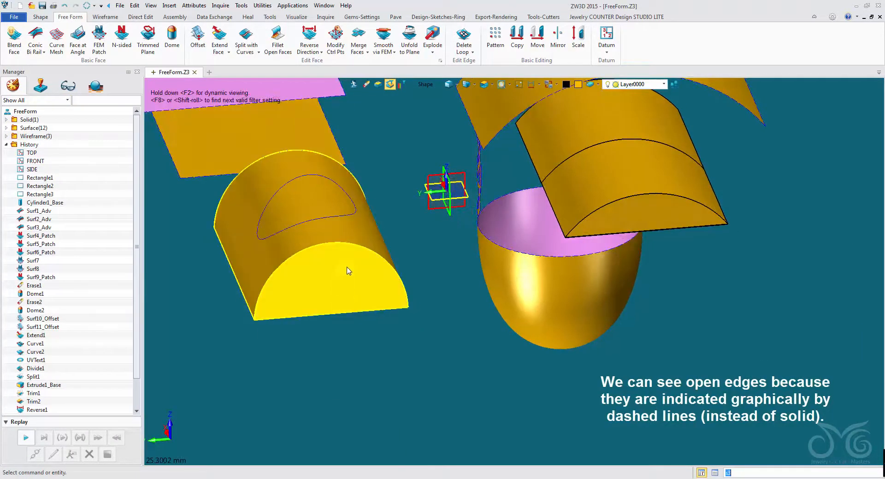
pyautogui.moveTo(336, 194); pyautogui.dragTo(489, 156, button='middle')
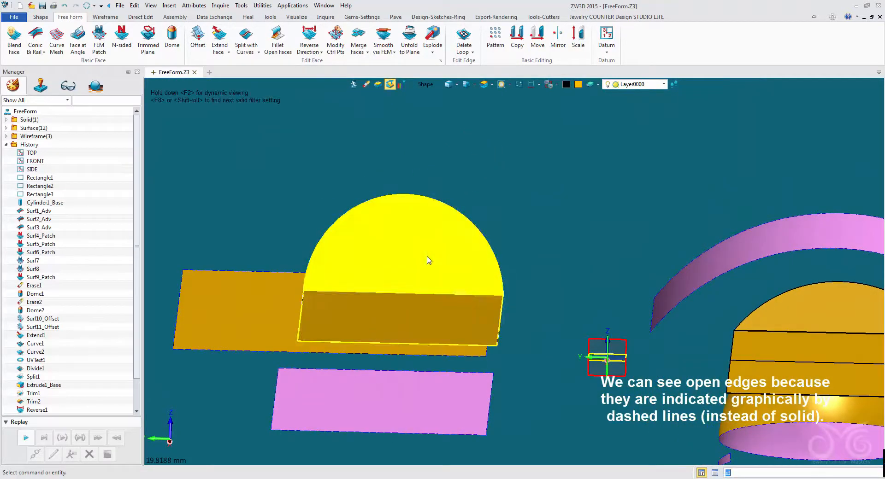
pyautogui.moveTo(429, 260); pyautogui.dragTo(482, 213, button='middle')
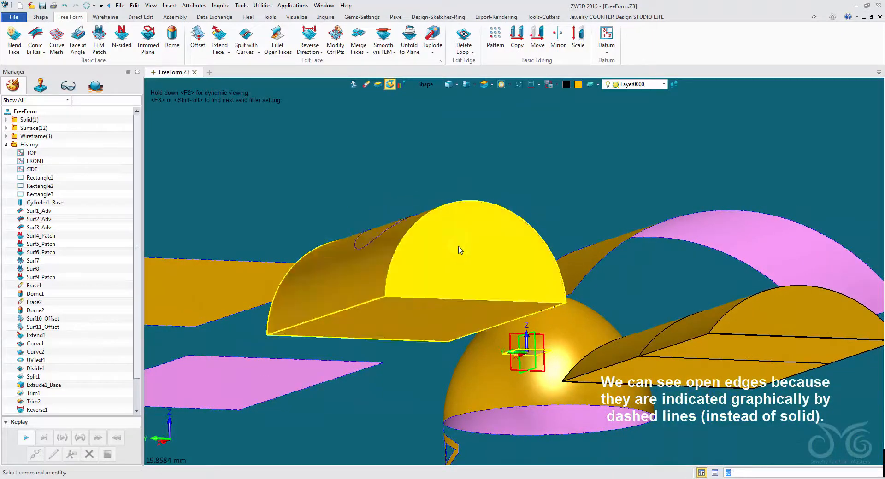
pyautogui.moveTo(353, 257); pyautogui.dragTo(356, 222, button='middle')
# Blank the half-cylinder's detached curved face and undo the blanking
pyautogui.rightClick(362, 229)
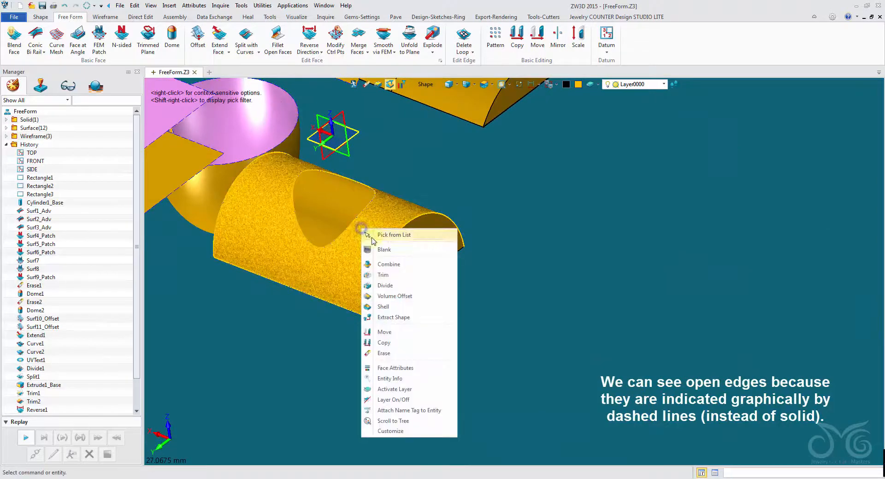
pyautogui.click(384, 250)
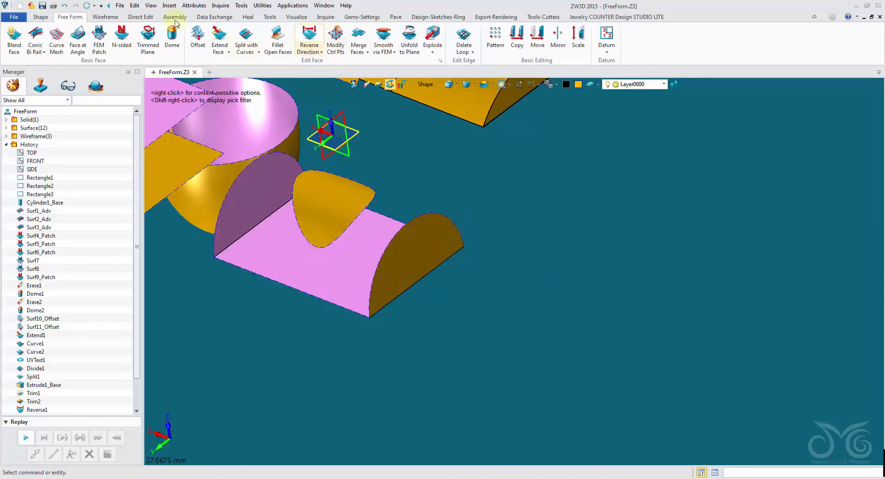
pyautogui.click(64, 6)
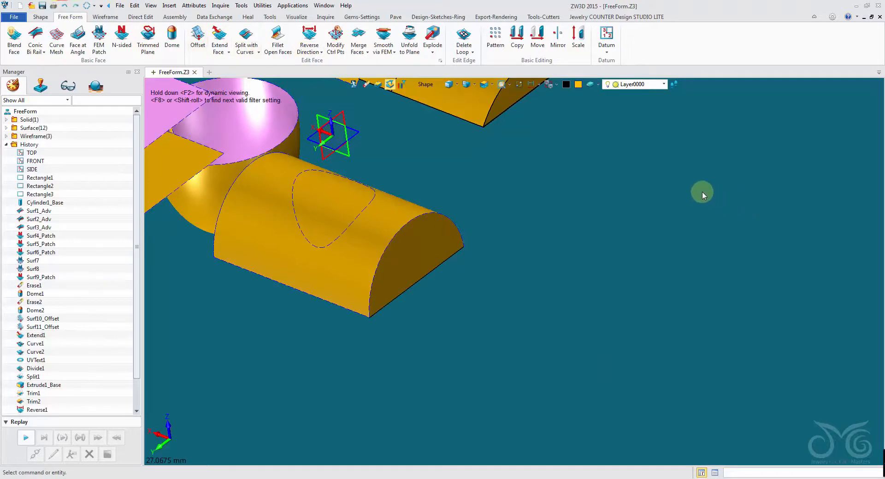
# Sew the half-cylinder's three separate shapes back together with a tolerance of 0.01 and multiple edge matching enabled
pyautogui.moveTo(701, 191)
pyautogui.mouseDown(button='right')
pyautogui.moveTo(623, 120)
pyautogui.moveTo(566, 131)
pyautogui.moveTo(546, 124)
pyautogui.moveTo(535, 143)
pyautogui.mouseUp(button='right')
pyautogui.scroll(3, 623, 120)
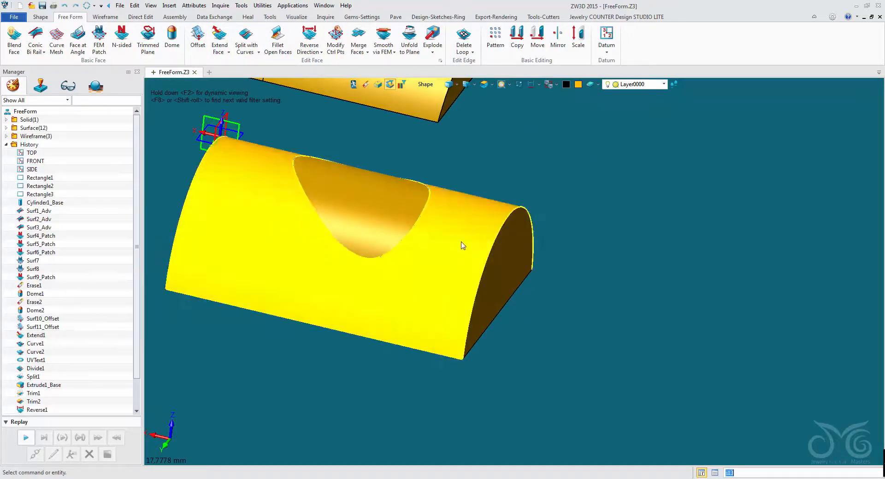
pyautogui.moveTo(462, 246); pyautogui.dragTo(604, 240, button='right')
pyautogui.scroll(2, 604, 240)
pyautogui.scroll(-3, 587, 208)
pyautogui.moveTo(587, 207)
pyautogui.mouseDown(button='right')
pyautogui.moveTo(514, 154)
pyautogui.moveTo(520, 90)
pyautogui.moveTo(455, 66)
pyautogui.mouseUp(button='right')
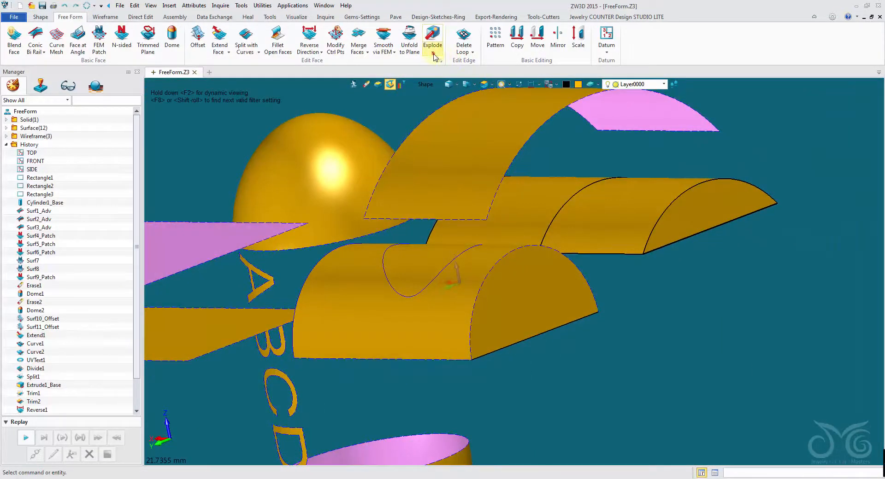
pyautogui.click(436, 83)
pyautogui.moveTo(730, 399); pyautogui.dragTo(502, 295, button='right')
pyautogui.click(372, 261)
pyautogui.click(370, 322)
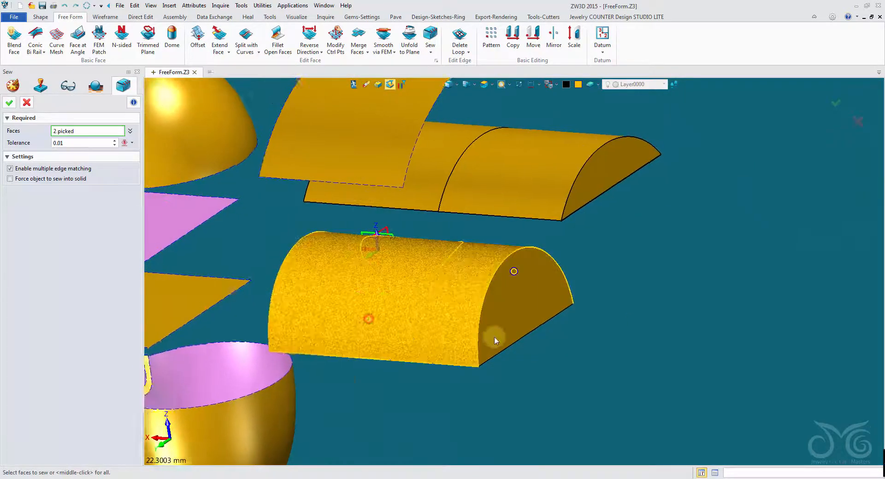
pyautogui.moveTo(494, 336); pyautogui.dragTo(390, 266, button='right')
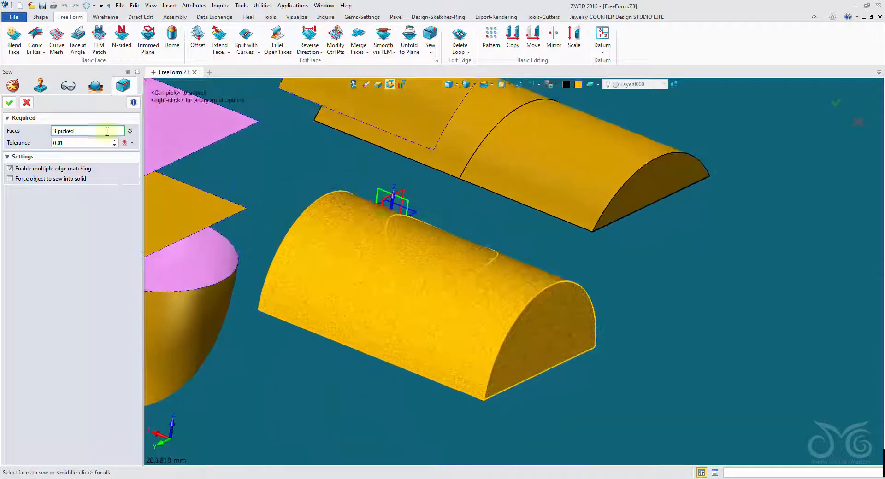
pyautogui.click(10, 102)
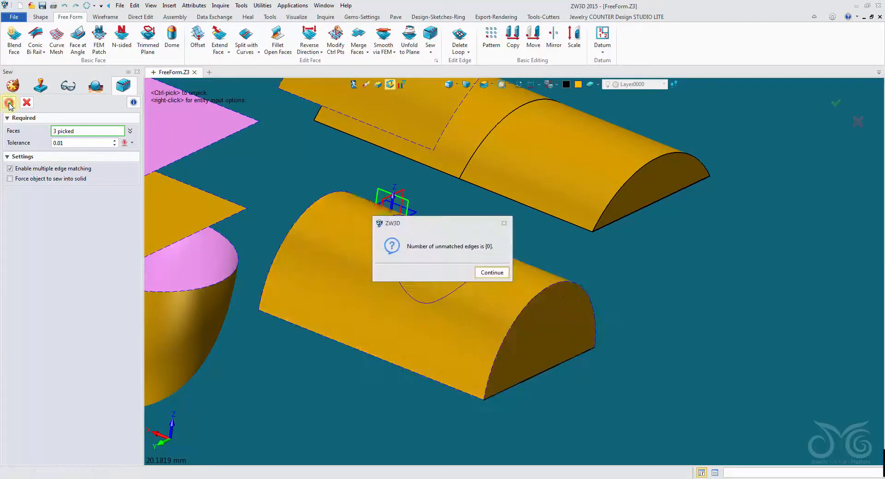
pyautogui.click(491, 273)
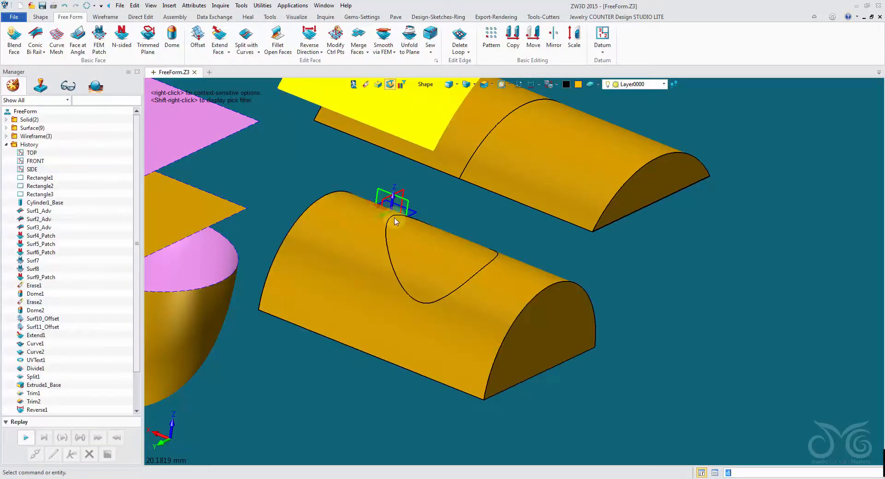
# Examine the sewn half-cylinder and the surrounding free-form shapes from several sides
pyautogui.scroll(2, 472, 308)
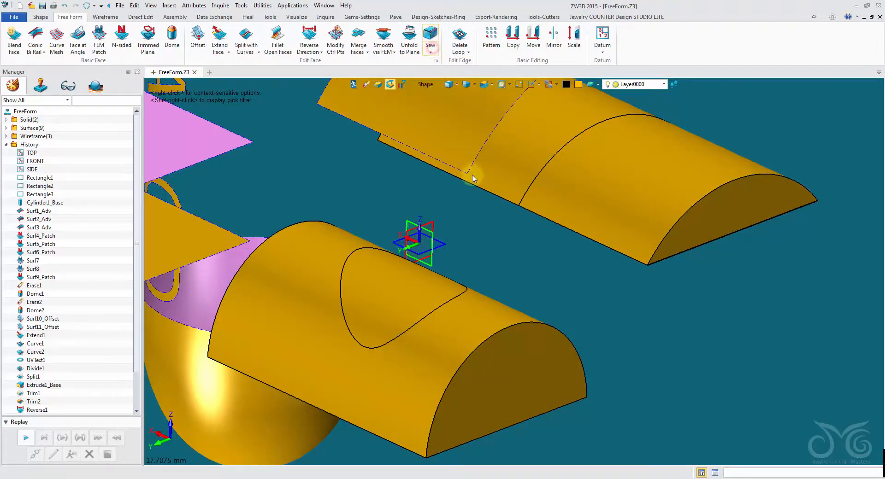
pyautogui.moveTo(547, 256); pyautogui.dragTo(529, 271, button='right')
pyautogui.moveTo(607, 134); pyautogui.dragTo(611, 171, button='right')
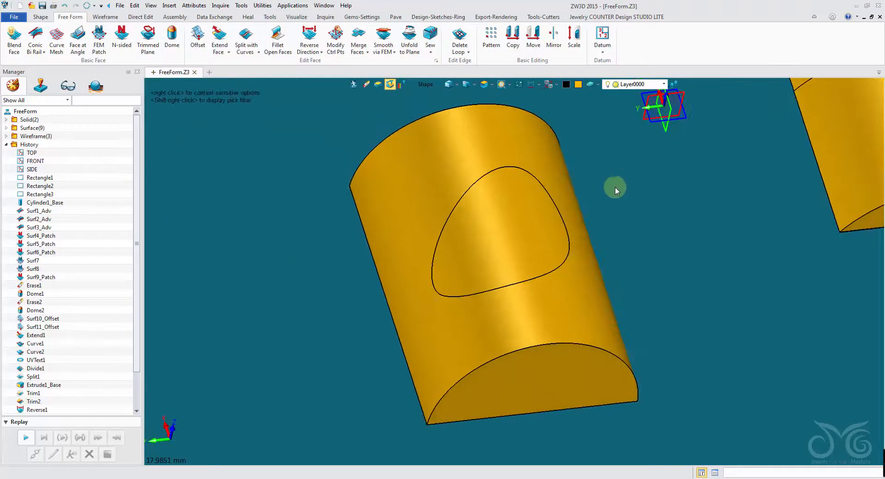
pyautogui.moveTo(639, 219); pyautogui.dragTo(614, 148, button='right')
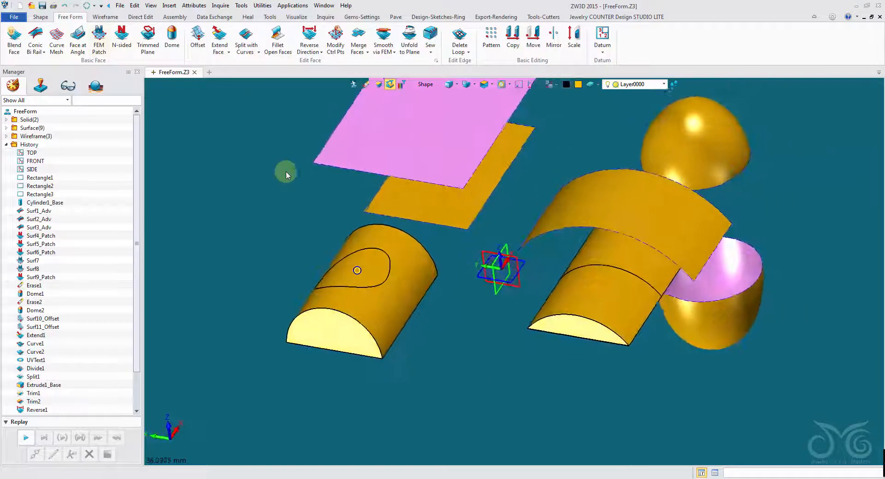
pyautogui.moveTo(285, 172); pyautogui.dragTo(282, 169, button='right')
pyautogui.moveTo(330, 204); pyautogui.dragTo(378, 240, button='right')
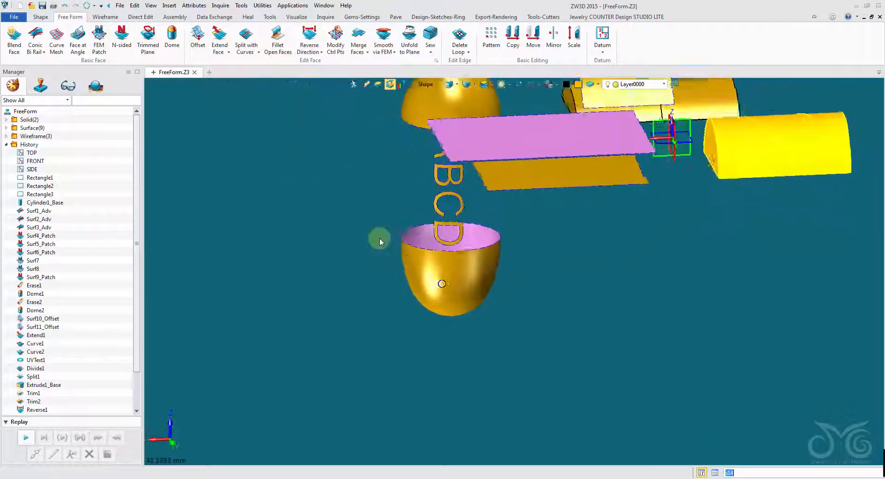